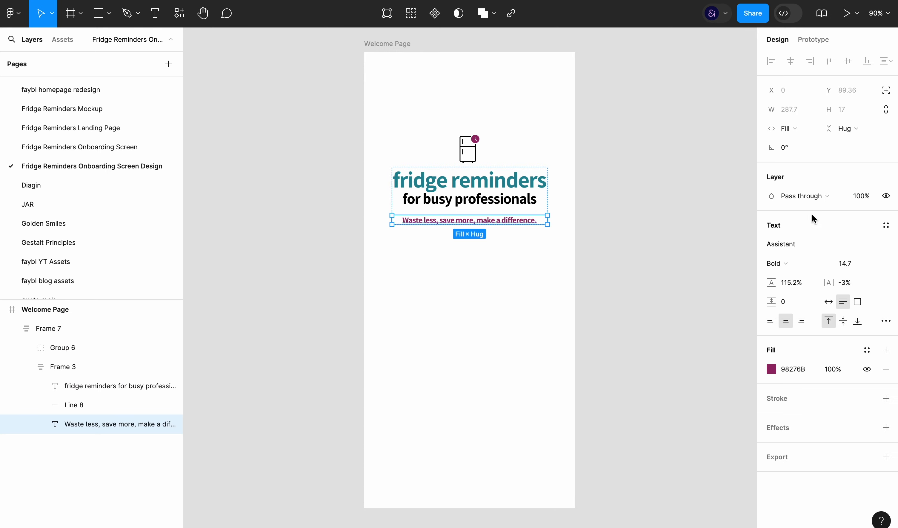
Set the font size of the tagline "Waste less, save more, make a difference." to 16
{"action": "key", "text": "Up"}
{"action": "key", "text": "Up"}
{"action": "key", "text": "Up"}
{"action": "key", "text": "Up"}
{"action": "key", "text": "Up"}
{"action": "key", "text": "Down"}
{"action": "key", "text": "Down"}
{"action": "key", "text": "Down"}
{"action": "key", "text": "Down"}
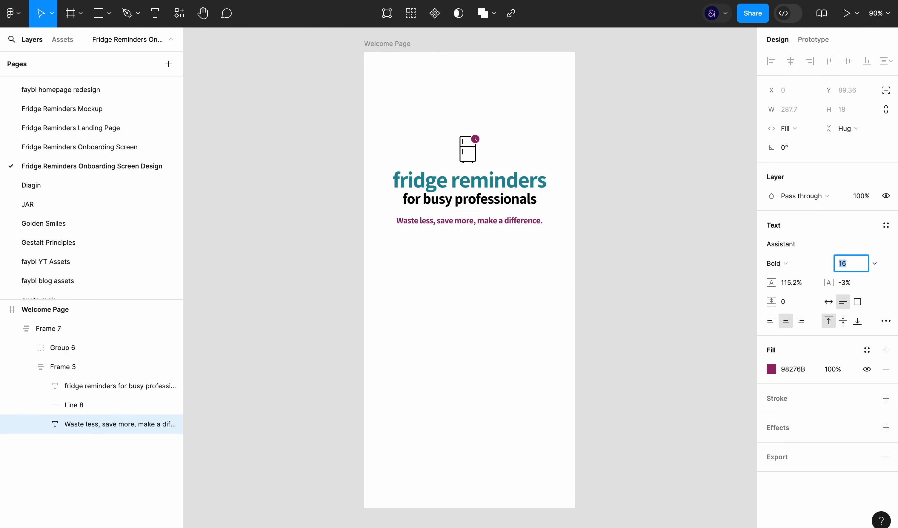
{"action": "key", "text": "Up"}
{"action": "key", "text": "super+0"}
{"action": "left_click", "coordinate": [655, 308]}
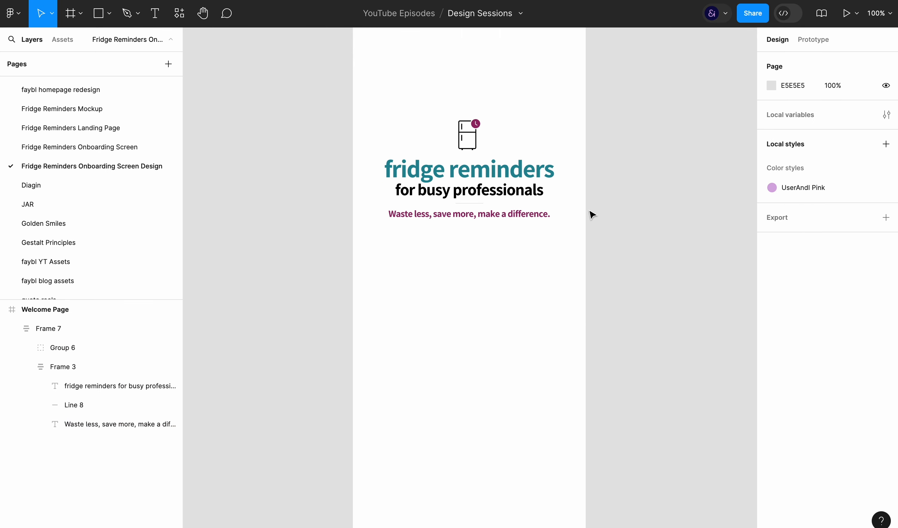
Scale the frame holding the fridge icon, headline and tagline proportionally from its center to about 343 px wide
{"action": "scroll", "coordinate": [590, 213], "scroll_direction": "up", "scroll_amount": 2}
{"action": "left_click", "coordinate": [539, 242]}
{"action": "key", "text": "k"}
{"action": "left_click_drag", "start_coordinate": [580, 173], "coordinate": [583, 161]}
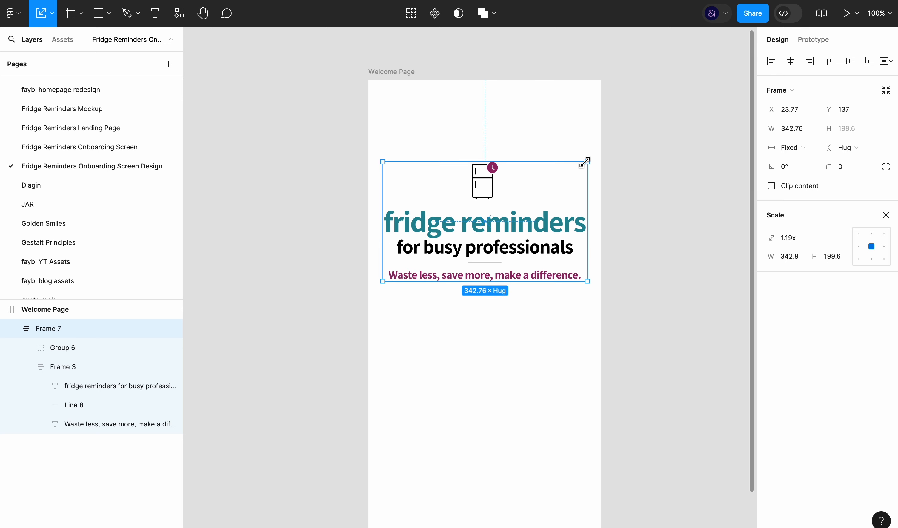
{"action": "left_click", "coordinate": [554, 334]}
{"action": "scroll", "coordinate": [555, 334], "scroll_direction": "down", "scroll_amount": 3}
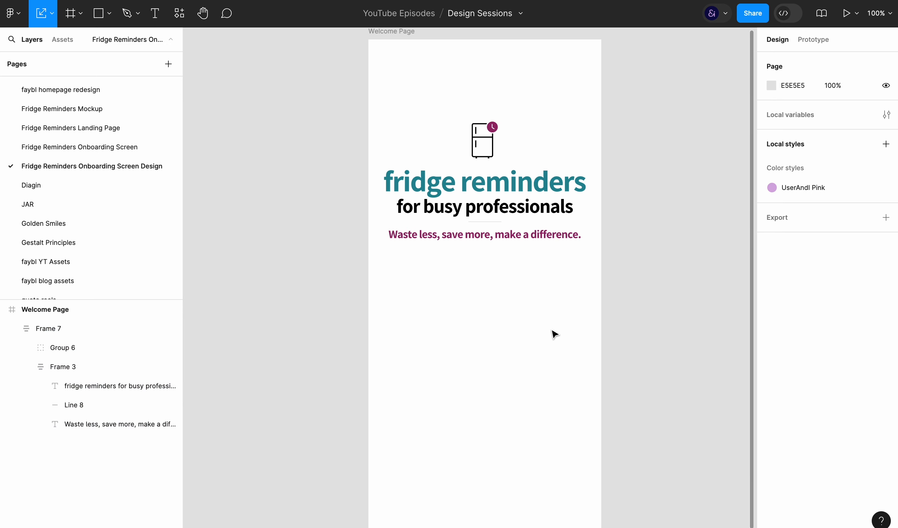
Add a "get started" text in the empty area below the tagline
{"action": "key", "text": "ctrl+backslash"}
{"action": "type", "text": "d"}
{"action": "left_click", "coordinate": [523, 388]}
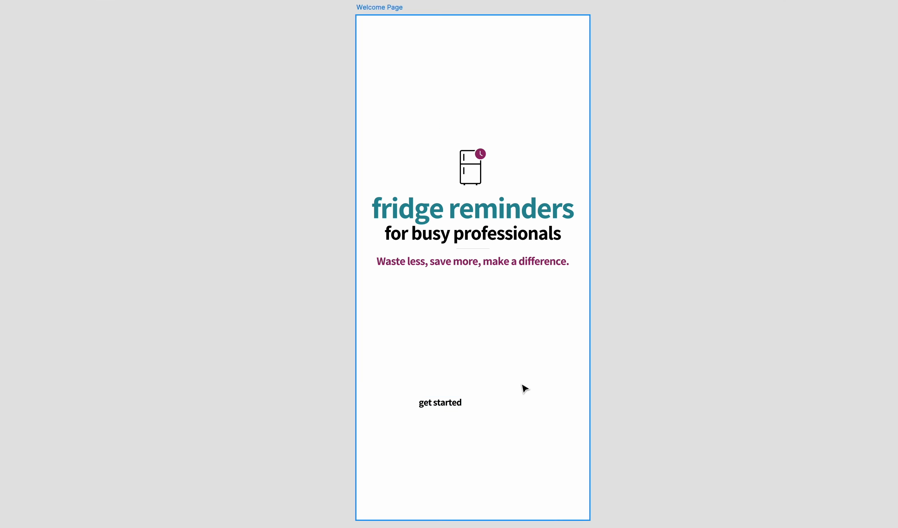
Wrap the "get started" text in an auto layout frame with horizontal padding 15 and vertical padding 8
{"action": "key", "text": "ctrl+backslash"}
{"action": "left_click", "coordinate": [453, 406]}
{"action": "key", "text": "ctrl+g"}
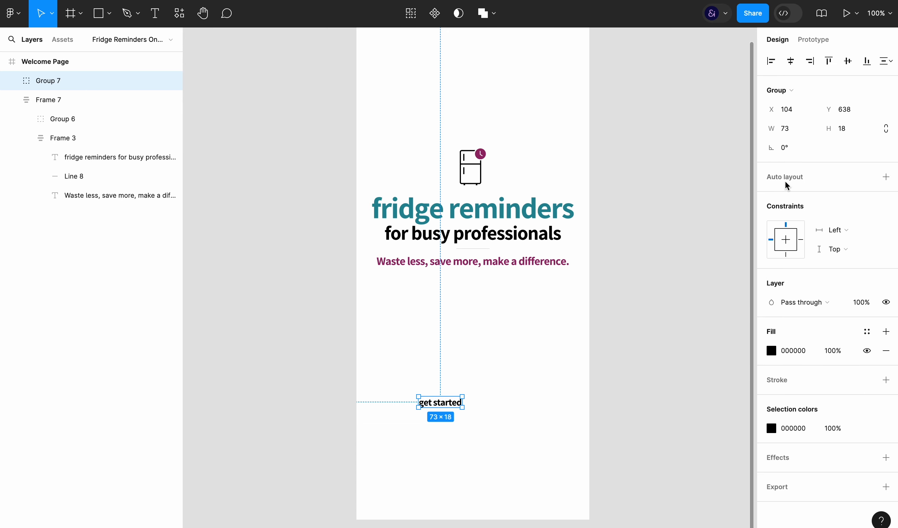
{"action": "key", "text": "shift+a"}
{"action": "left_click", "coordinate": [787, 277]}
{"action": "key", "text": "Up"}
{"action": "key", "text": "Up"}
{"action": "key", "text": "Up"}
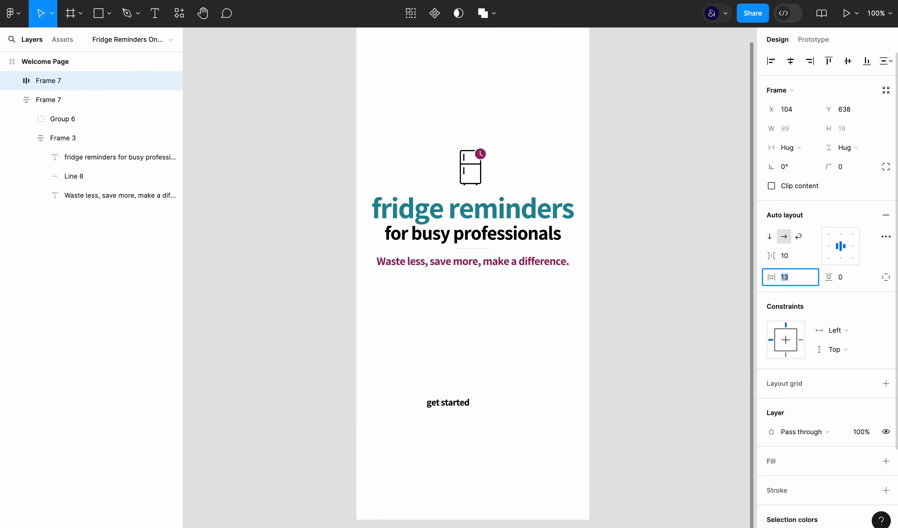
{"action": "key", "text": "Up"}
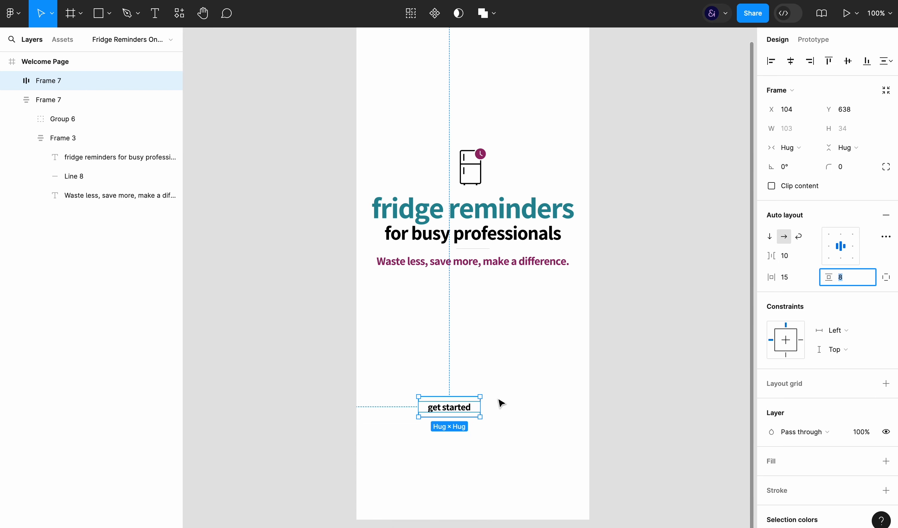
{"action": "left_click", "coordinate": [500, 401]}
Center the "get started" button horizontally on the page and fill it with purple 98276B sampled from the fridge icon's badge
{"action": "left_click", "coordinate": [453, 406]}
{"action": "left_click", "coordinate": [791, 61]}
{"action": "left_click", "coordinate": [800, 455]}
{"action": "scroll", "coordinate": [800, 455], "scroll_direction": "down", "scroll_amount": 4}
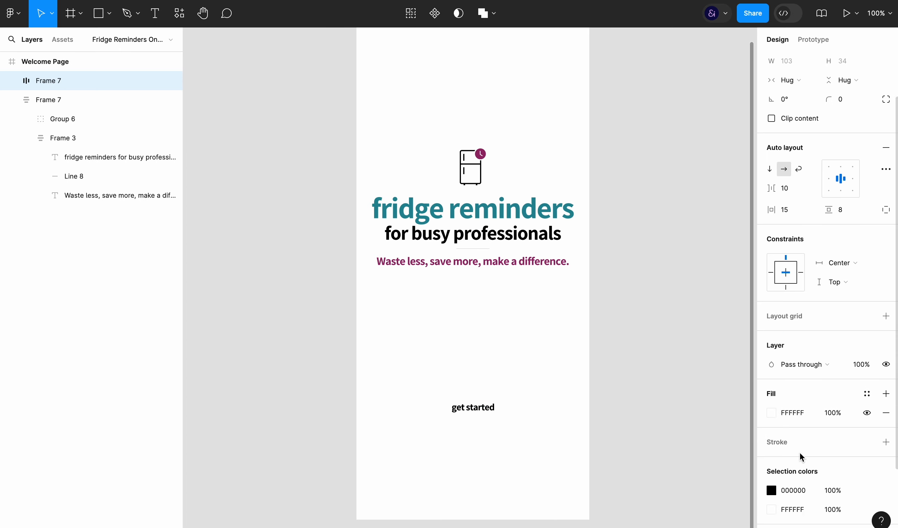
{"action": "left_click", "coordinate": [771, 340]}
{"action": "key", "text": "i"}
{"action": "left_click", "coordinate": [483, 155]}
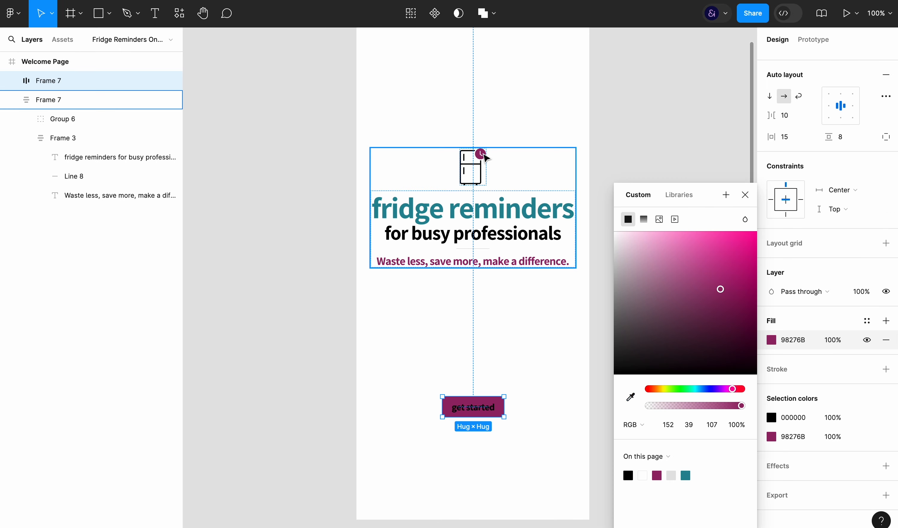
Change the "get started" button's label color to white (FFF)
{"action": "left_click", "coordinate": [785, 420]}
{"action": "type", "text": "fff"}
{"action": "key", "text": "Return"}
{"action": "left_click", "coordinate": [497, 369]}
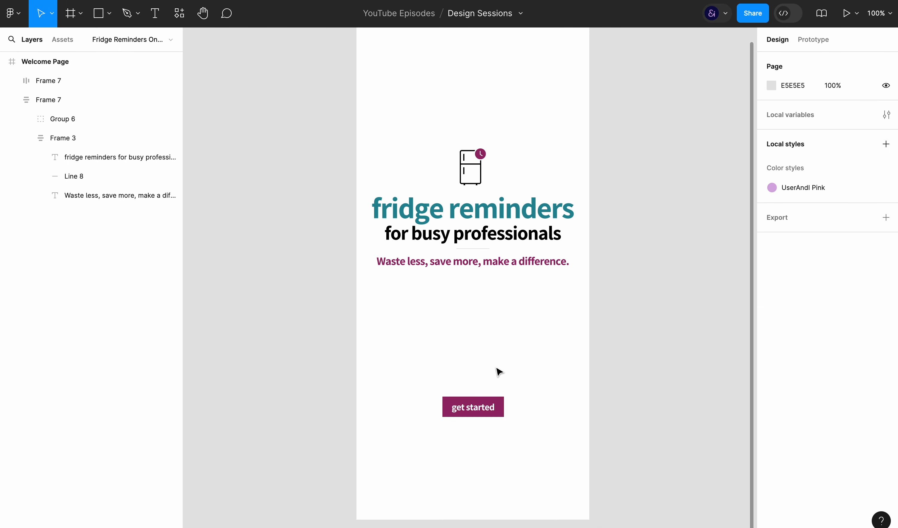
Enlarge the "get started" button by setting its horizontal padding to 29 and vertical padding to 13
{"action": "left_click", "coordinate": [480, 405]}
{"action": "scroll", "coordinate": [795, 487], "scroll_direction": "down", "scroll_amount": 4}
{"action": "scroll", "coordinate": [802, 352], "scroll_direction": "up", "scroll_amount": 3}
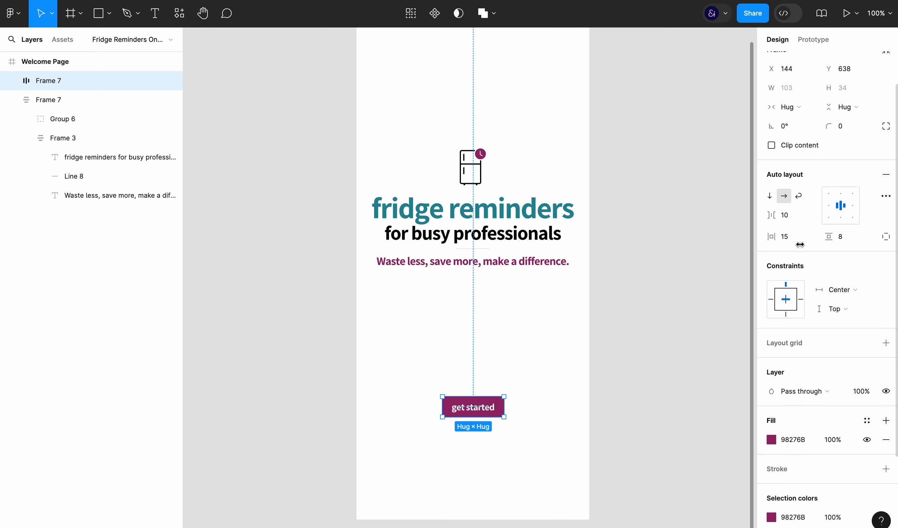
{"action": "left_click", "coordinate": [799, 239]}
{"action": "key", "text": "Up"}
{"action": "key", "text": "Up"}
{"action": "key", "text": "Up"}
{"action": "left_click", "coordinate": [846, 235]}
{"action": "key", "text": "Up"}
{"action": "key", "text": "Up"}
{"action": "key", "text": "Up"}
{"action": "key", "text": "Up"}
{"action": "key", "text": "Up"}
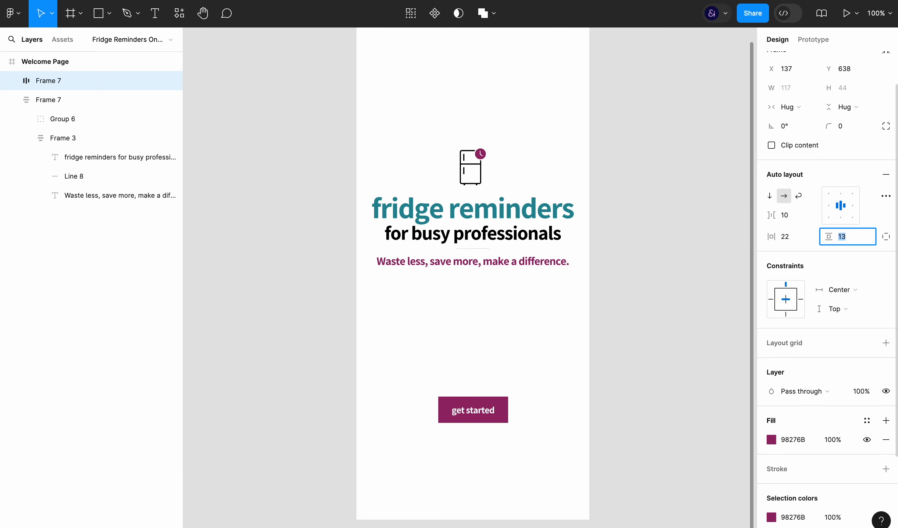
{"action": "left_click", "coordinate": [786, 238]}
{"action": "key", "text": "Up"}
{"action": "key", "text": "Up"}
Set the "get started" button's corner radius to 4 and move the button up closer to the tagline
{"action": "left_click", "coordinate": [847, 131]}
{"action": "key", "text": "Up"}
{"action": "key", "text": "Up"}
{"action": "key", "text": "Up"}
{"action": "key", "text": "Up"}
{"action": "key", "text": "Up"}
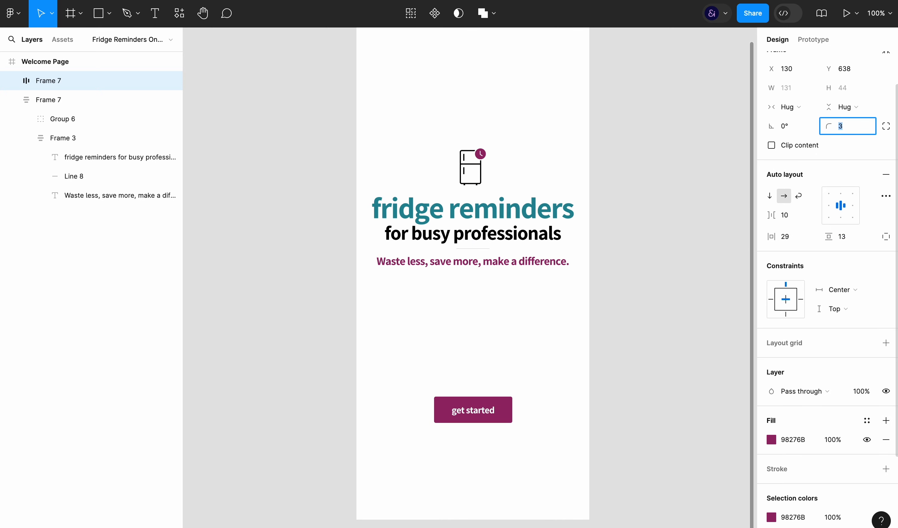
{"action": "left_click", "coordinate": [612, 327]}
{"action": "left_click", "coordinate": [498, 418]}
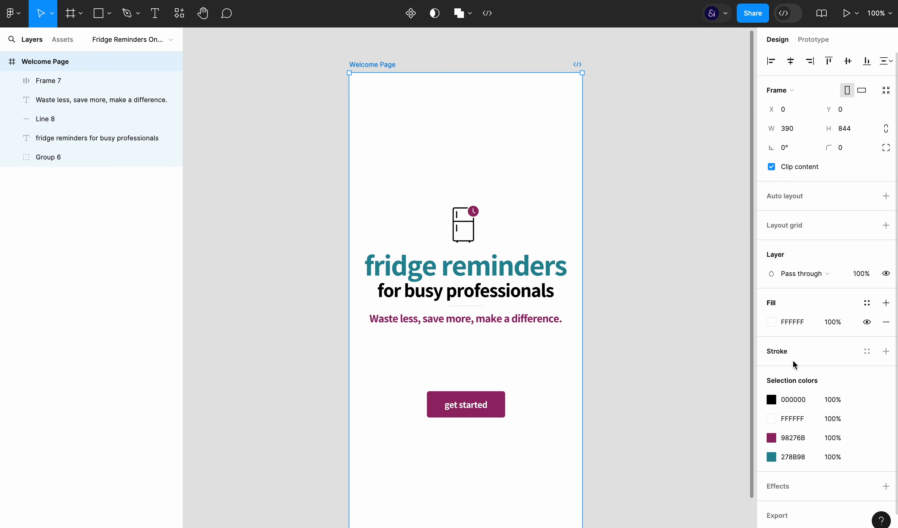
Change the Welcome Page frame's fill to light grey F9F9F9 at 100% opacity
{"action": "scroll", "coordinate": [793, 361], "scroll_direction": "down", "scroll_amount": 1}
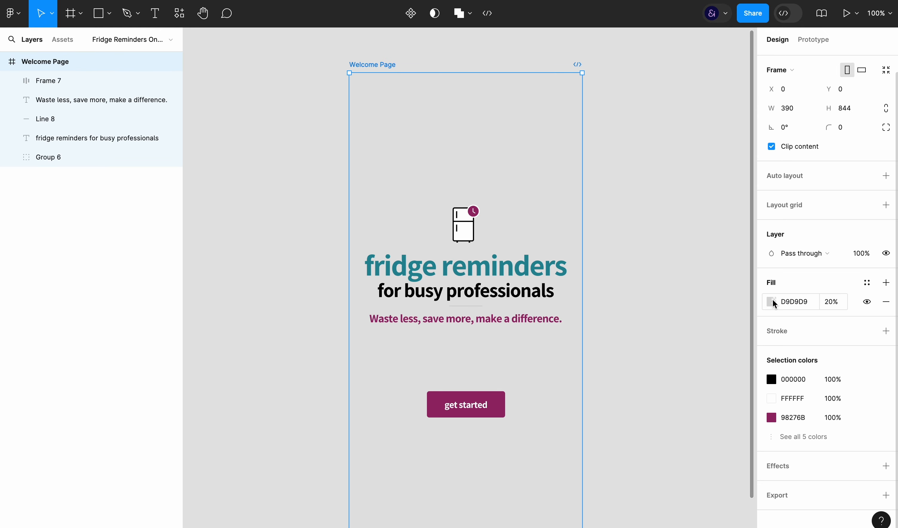
{"action": "left_click", "coordinate": [773, 303]}
{"action": "left_click_drag", "start_coordinate": [638, 287], "coordinate": [614, 233]}
{"action": "left_click", "coordinate": [834, 303]}
{"action": "type", "text": "100"}
{"action": "key", "text": "Return"}
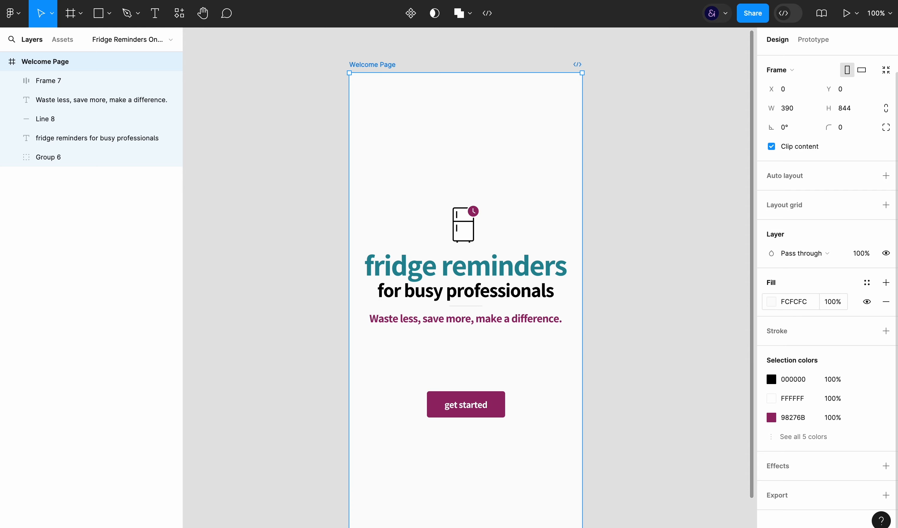
{"action": "left_click", "coordinate": [772, 302]}
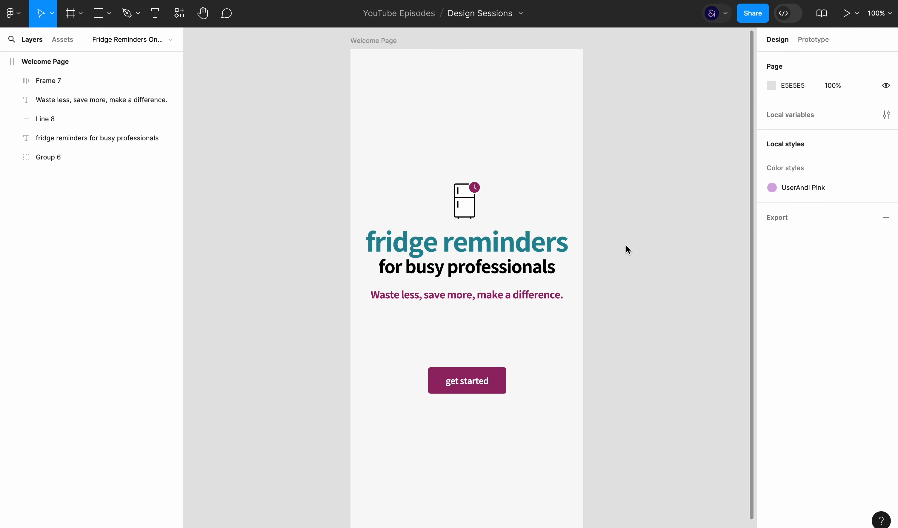
{"action": "left_click", "coordinate": [385, 44]}
{"action": "left_click", "coordinate": [591, 296]}
Duplicate the Welcome Page frame beside the original and rename the copy "Goal Page"
{"action": "scroll", "coordinate": [621, 312], "scroll_direction": "down", "scroll_amount": 1}
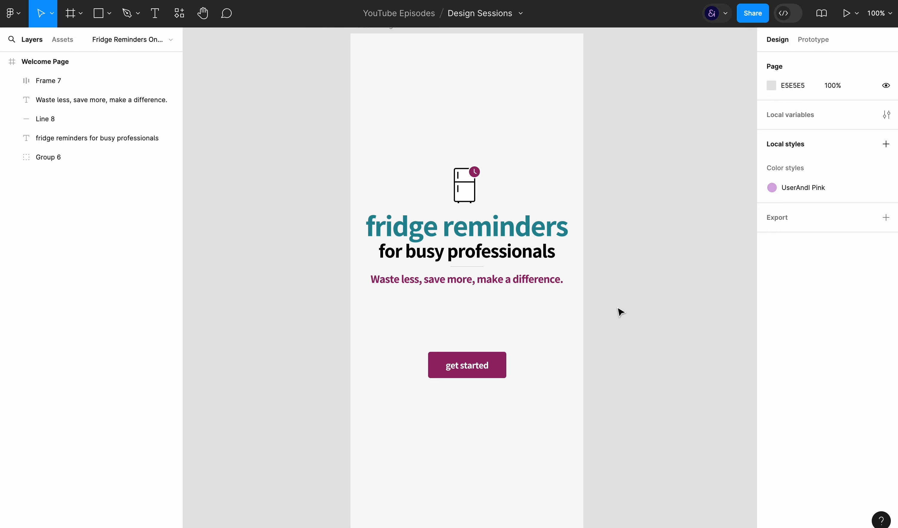
{"action": "scroll", "coordinate": [621, 313], "scroll_direction": "down", "scroll_amount": 2}
{"action": "key", "text": "ctrl+backslash"}
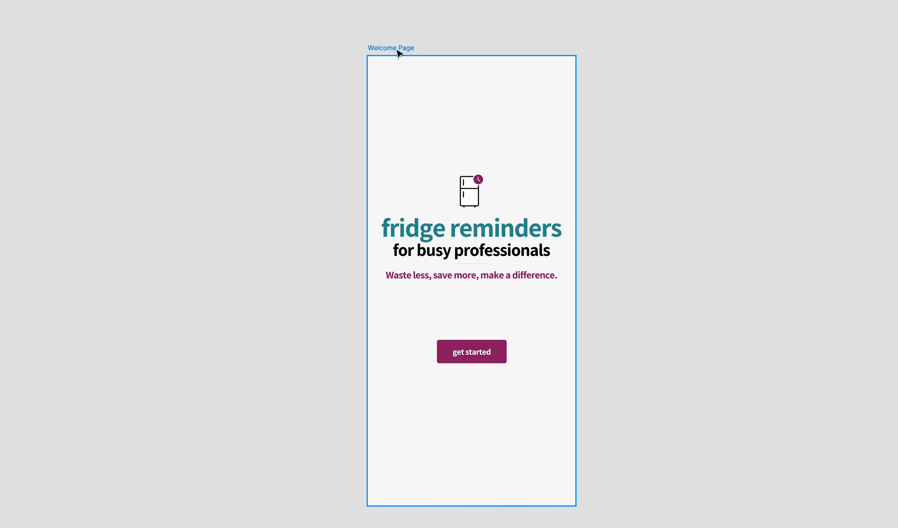
{"action": "left_click_drag", "start_coordinate": [378, 50], "coordinate": [601, 52]}
{"action": "scroll", "coordinate": [600, 52], "scroll_direction": "right", "scroll_amount": 7}
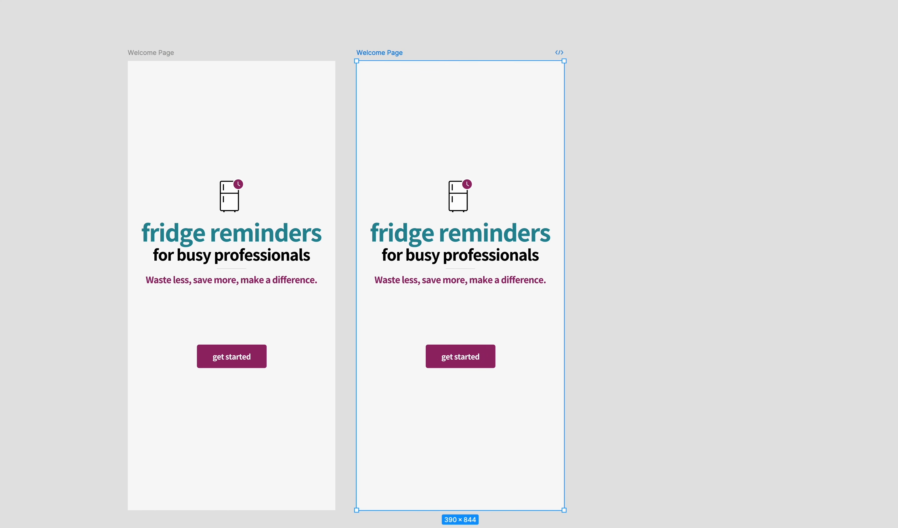
{"action": "type", "text": "Screen"}
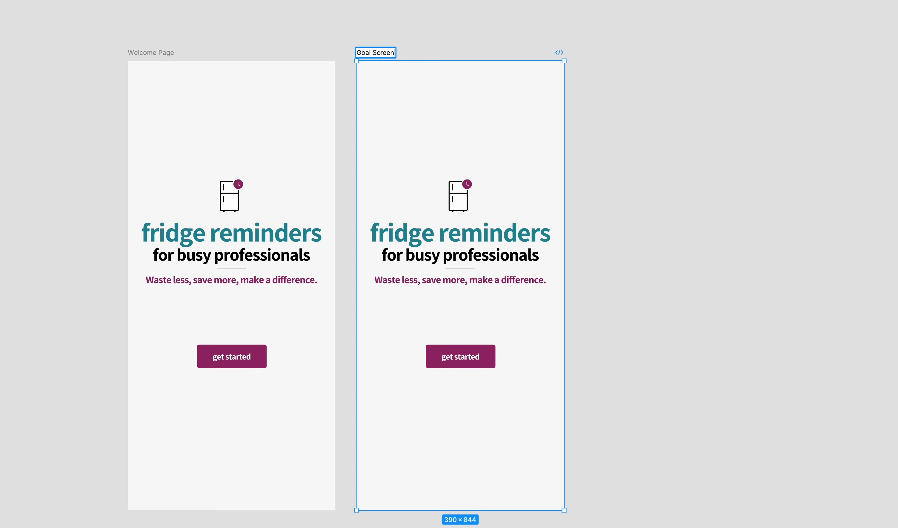
{"action": "left_click", "coordinate": [651, 174]}
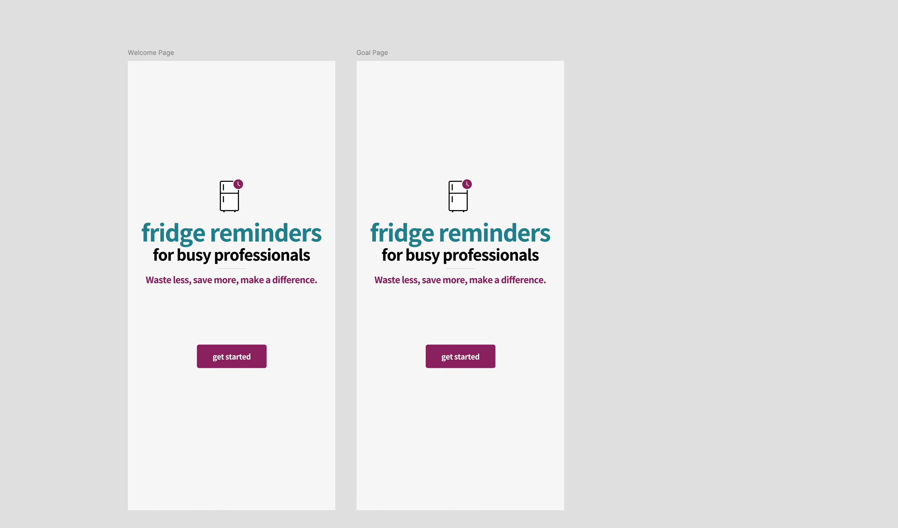
Fill the Goal Page frame with the purple sampled from its "get started" button
{"action": "left_click", "coordinate": [371, 56]}
{"action": "key", "text": "ctrl+backslash"}
{"action": "left_click", "coordinate": [772, 322]}
{"action": "left_click", "coordinate": [628, 403]}
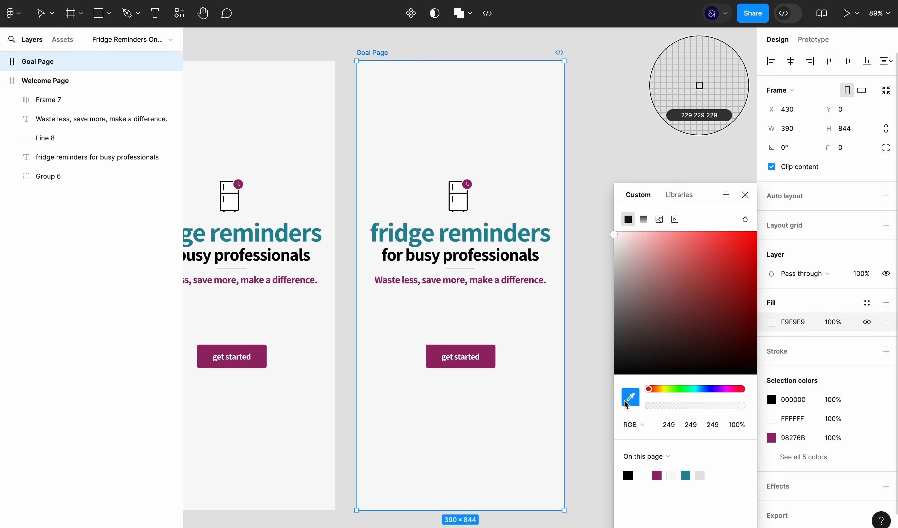
{"action": "left_click", "coordinate": [485, 361]}
{"action": "left_click", "coordinate": [656, 95]}
Move the fridge icon to the upper-left corner of the Goal Page
{"action": "left_click", "coordinate": [466, 206]}
{"action": "left_click_drag", "start_coordinate": [466, 207], "coordinate": [387, 105]}
Replace the Goal Page headline with "What's your main goal with Fridge Reminders?" in white, left-aligned text
{"action": "triple_click", "coordinate": [458, 229]}
{"action": "key", "text": "ctrl+a"}
{"action": "type", "text": "What’s your main goal with Fridge Reminders?"}
{"action": "key", "text": "ctrl+a"}
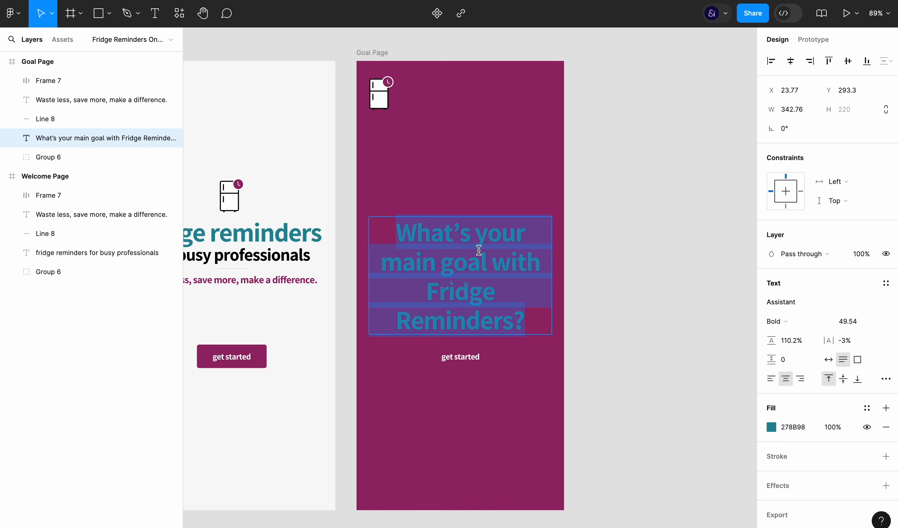
{"action": "left_click", "coordinate": [772, 379]}
{"action": "type", "text": "fff"}
{"action": "key", "text": "Return"}
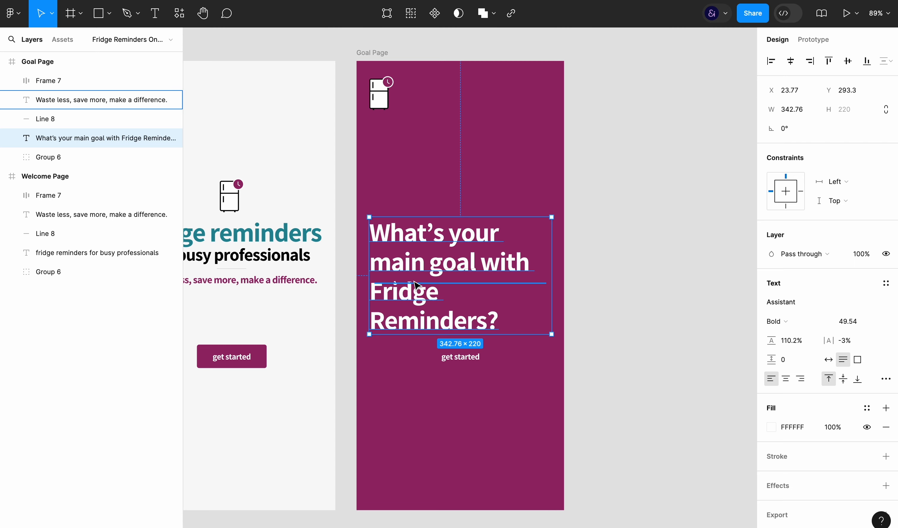
Delete the tagline from the Goal Page and reduce the headline's font size to 41.54
{"action": "key", "text": "Down"}
{"action": "key", "text": "Down"}
{"action": "key", "text": "Down"}
{"action": "key", "text": "Down"}
{"action": "key", "text": "Down"}
{"action": "key", "text": "Down"}
{"action": "key", "text": "Down"}
{"action": "key", "text": "Down"}
{"action": "key", "text": "Down"}
{"action": "key", "text": "Down"}
{"action": "key", "text": "Down"}
{"action": "key", "text": "Down"}
{"action": "key", "text": "Down"}
{"action": "key", "text": "Down"}
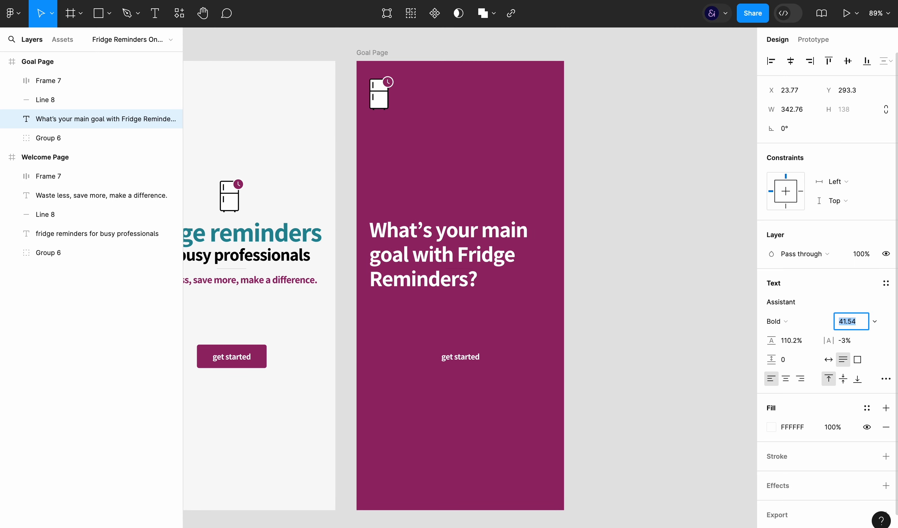
Center-align the Goal Page headline and reduce its font size to 33.54
{"action": "key", "text": "super+plus"}
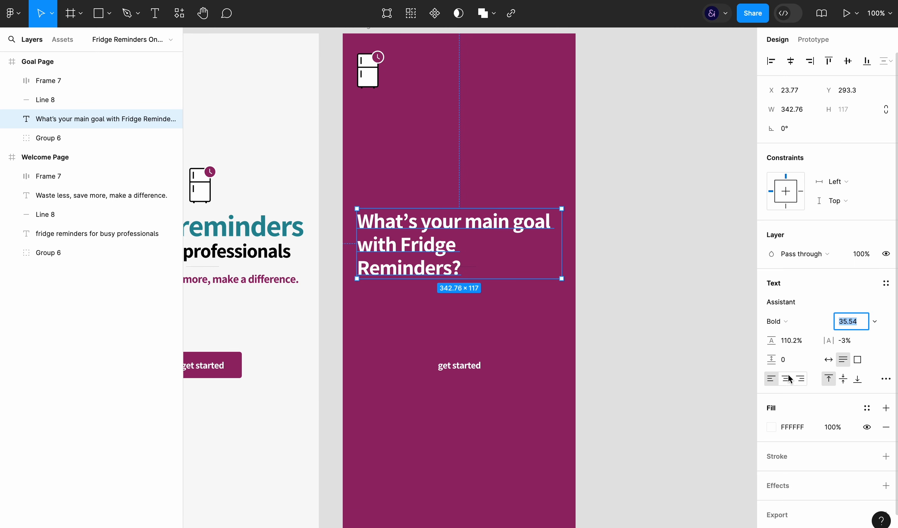
{"action": "left_click", "coordinate": [786, 378]}
{"action": "left_click", "coordinate": [852, 321]}
{"action": "key", "text": "Down"}
{"action": "key", "text": "Down"}
{"action": "left_click", "coordinate": [346, 81]}
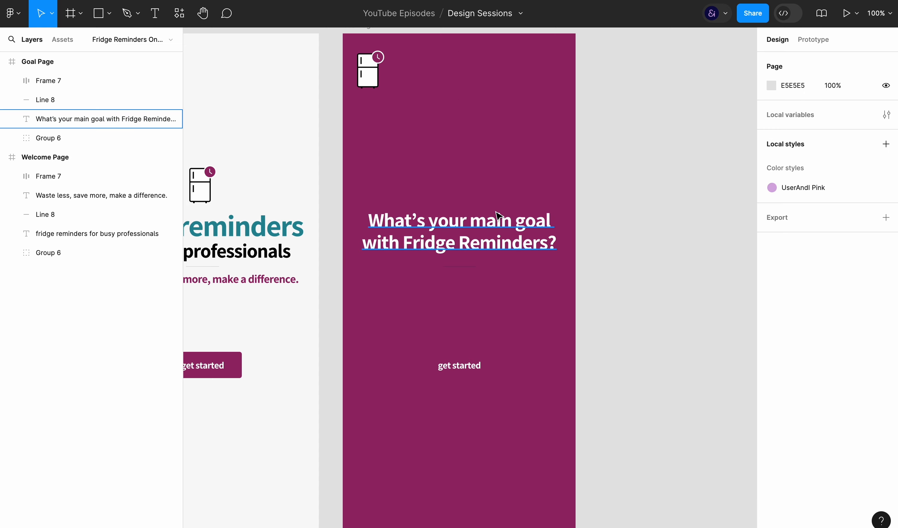
Space the Goal Page headline and "get started" button farther apart vertically, and delete the fridge icon
{"action": "left_click_drag", "start_coordinate": [465, 365], "coordinate": [464, 447]}
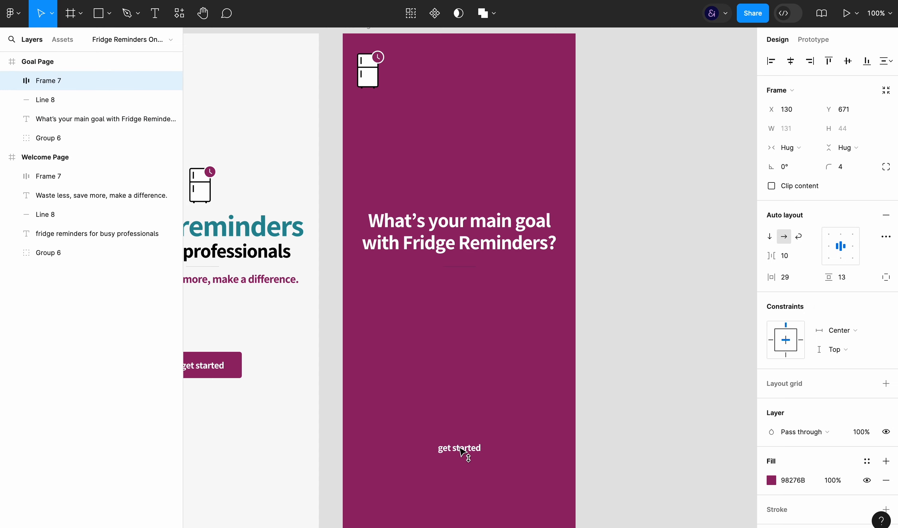
{"action": "left_click_drag", "start_coordinate": [481, 222], "coordinate": [481, 136]}
{"action": "left_click", "coordinate": [367, 72]}
{"action": "key", "text": "Delete"}
{"action": "key", "text": "r"}
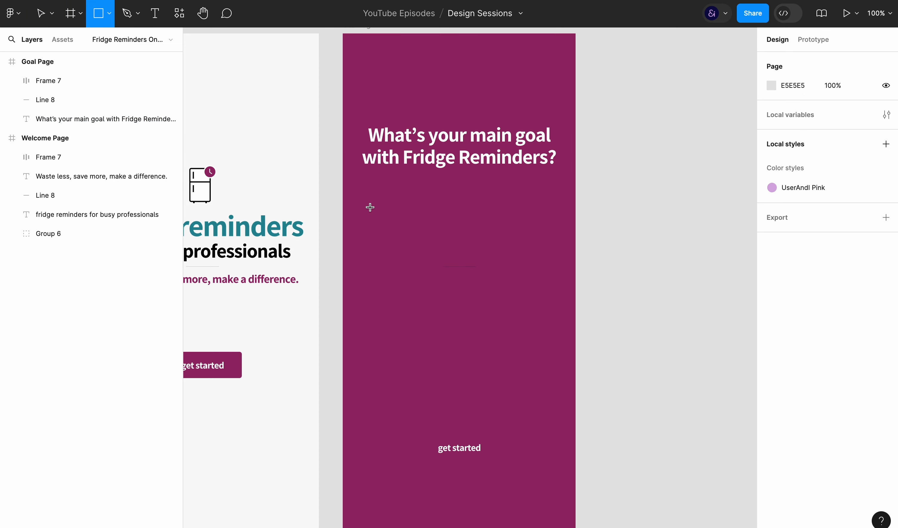
{"action": "left_click_drag", "start_coordinate": [370, 198], "coordinate": [555, 241]}
{"action": "key", "text": "Delete"}
Add an "Option 1" text below the headline on the Goal Page
{"action": "key", "text": "t"}
{"action": "left_click", "coordinate": [396, 215]}
{"action": "type", "text": "Opti"}
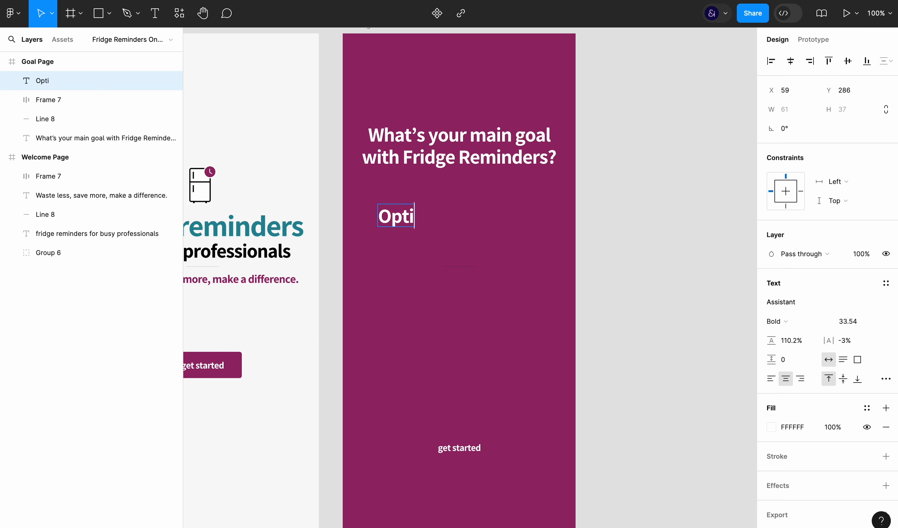
{"action": "type", "text": "on 1"}
{"action": "key", "text": "Escape"}
Wrap the "Option 1" text in an auto layout frame with a horizontal padding of 60
{"action": "key", "text": "ctrl+g"}
{"action": "key", "text": "shift+a"}
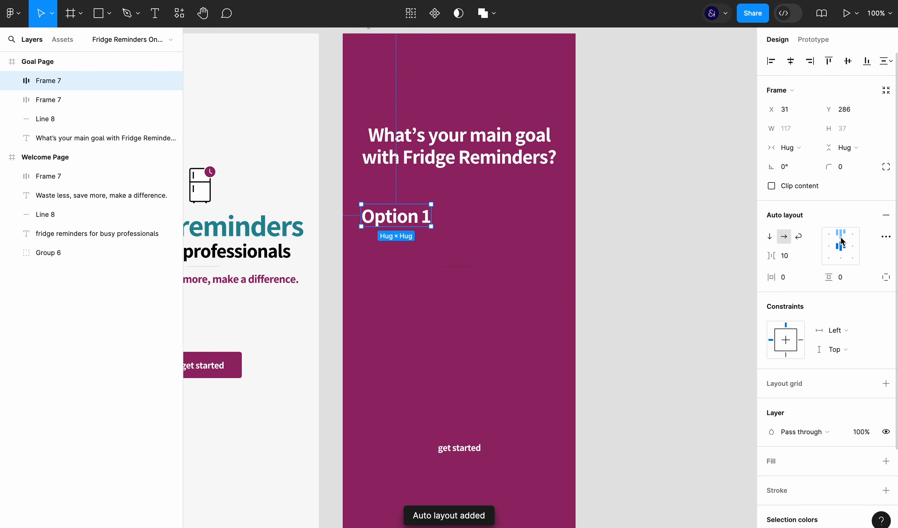
{"action": "left_click", "coordinate": [790, 277]}
{"action": "type", "text": "30"}
{"action": "key", "text": "Return"}
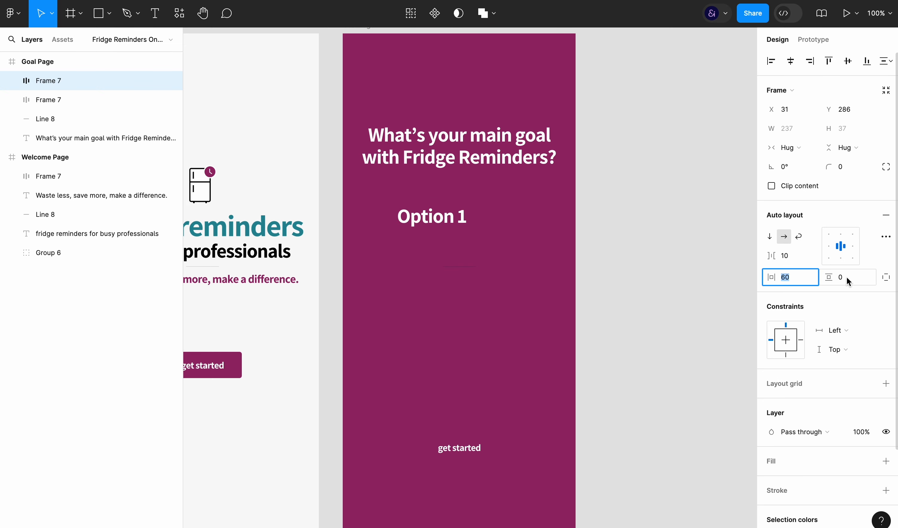
Set the vertical padding of the "Option 1" auto layout frame to 20
{"action": "double_click", "coordinate": [463, 221]}
{"action": "key", "text": "shift+Return"}
{"action": "left_click", "coordinate": [842, 280]}
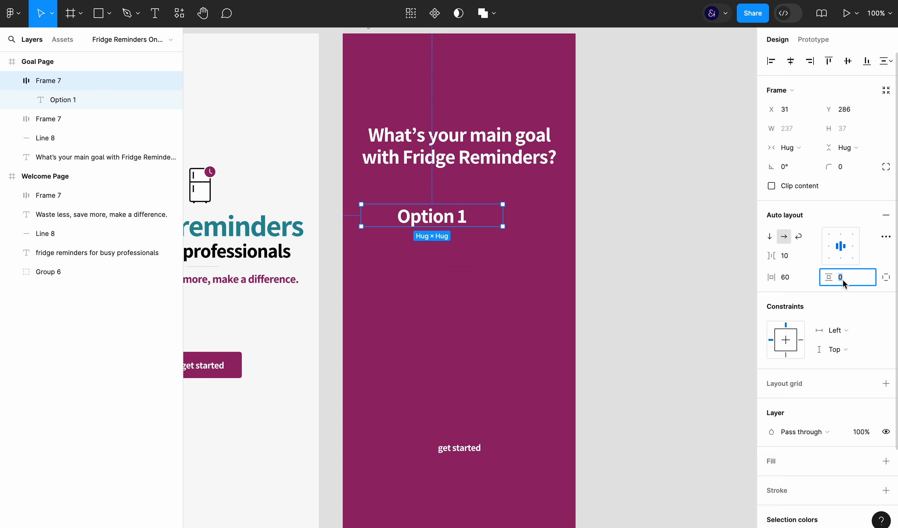
{"action": "type", "text": "20"}
{"action": "key", "text": "Return"}
Colour the "Option 1" text black (000) and give its frame a white fill
{"action": "scroll", "coordinate": [787, 423], "scroll_direction": "down", "scroll_amount": 3}
{"action": "left_click", "coordinate": [787, 436]}
{"action": "type", "text": "000000"}
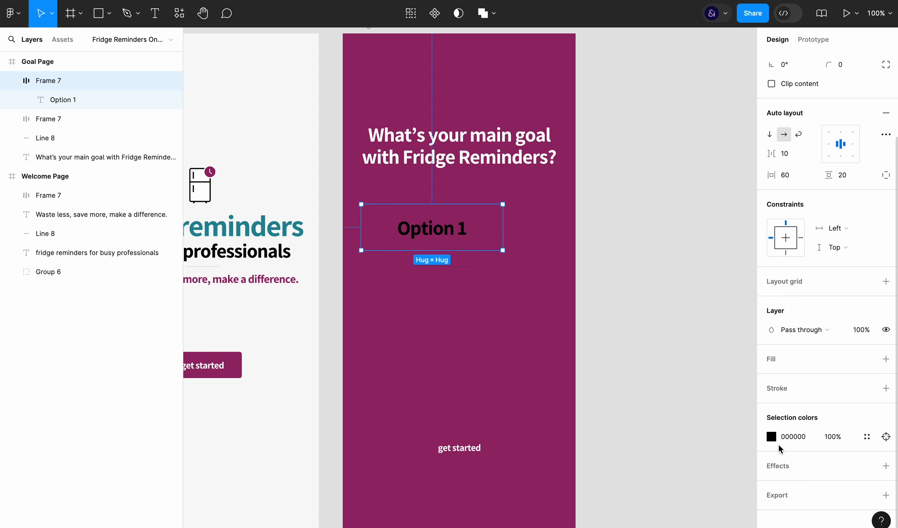
{"action": "left_click", "coordinate": [797, 359]}
Round the "Option 1" frame's corners to a radius of 4, matching the "get started" button
{"action": "left_click", "coordinate": [484, 445]}
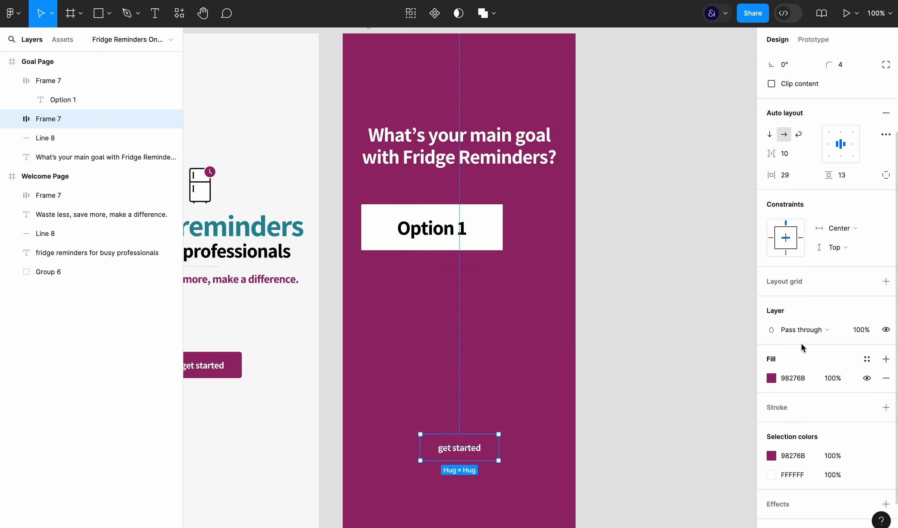
{"action": "scroll", "coordinate": [802, 343], "scroll_direction": "up", "scroll_amount": 3}
{"action": "left_click", "coordinate": [484, 234]}
{"action": "left_click", "coordinate": [479, 198]}
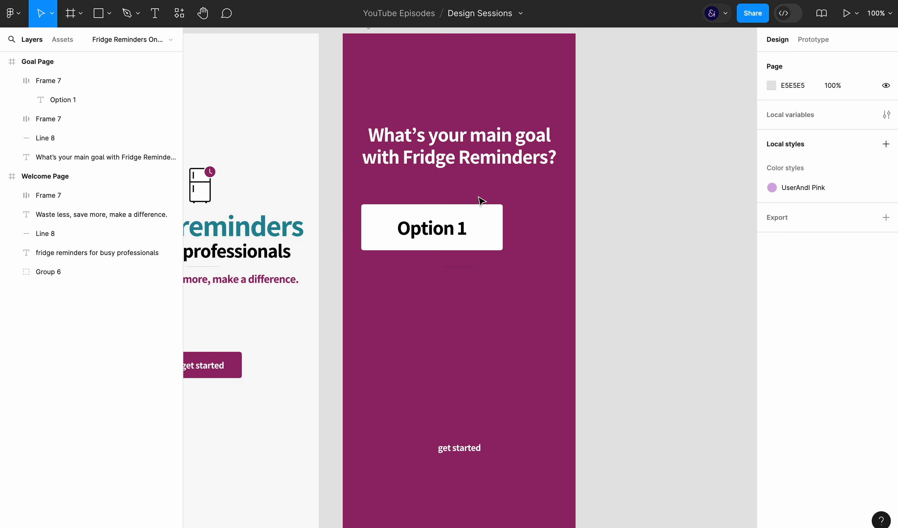
Set the "Option 1" text to SemiBold with a font size of 17.54
{"action": "left_click", "coordinate": [479, 215]}
{"action": "left_click", "coordinate": [455, 232]}
{"action": "left_click", "coordinate": [783, 272]}
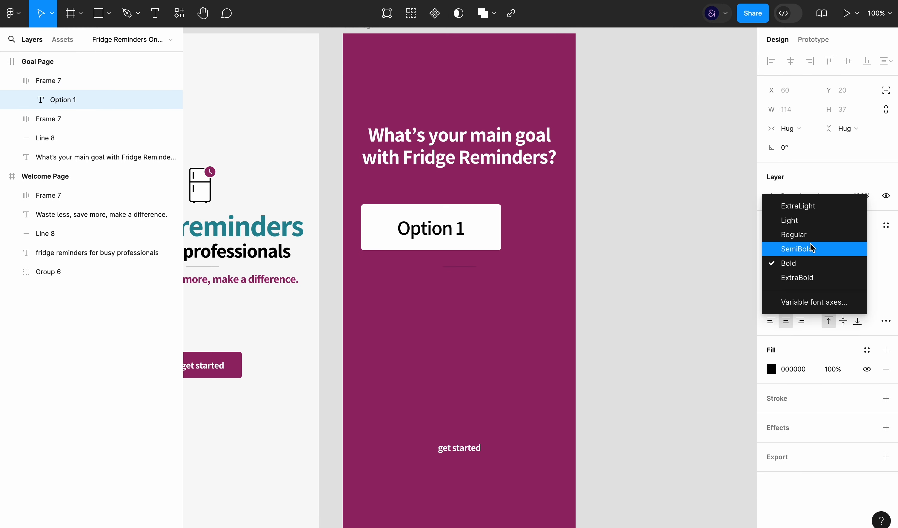
{"action": "left_click", "coordinate": [798, 248]}
{"action": "left_click", "coordinate": [848, 263]}
{"action": "type", "text": "18.54"}
{"action": "key", "text": "Return"}
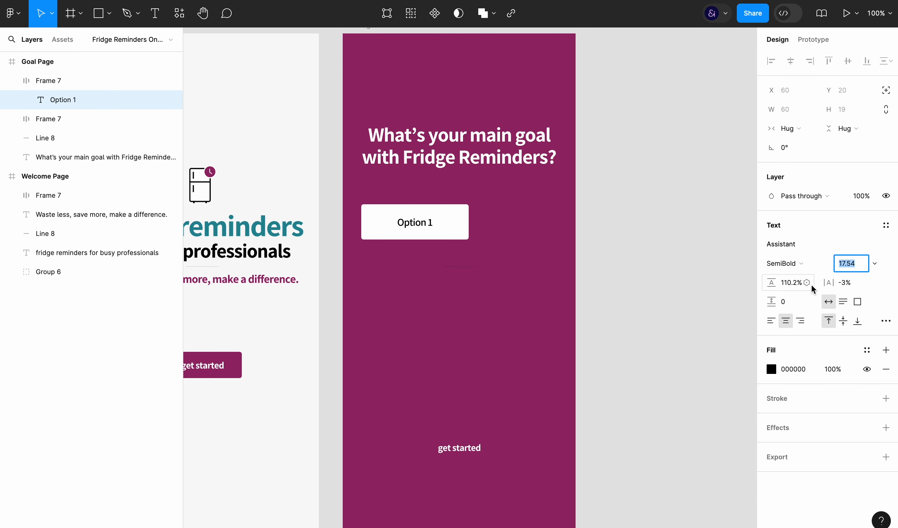
Wrap the "Option 1" button in a vertical auto layout frame and widen it to 324
{"action": "left_click", "coordinate": [467, 229]}
{"action": "key", "text": "super+g"}
{"action": "key", "text": "shift+a"}
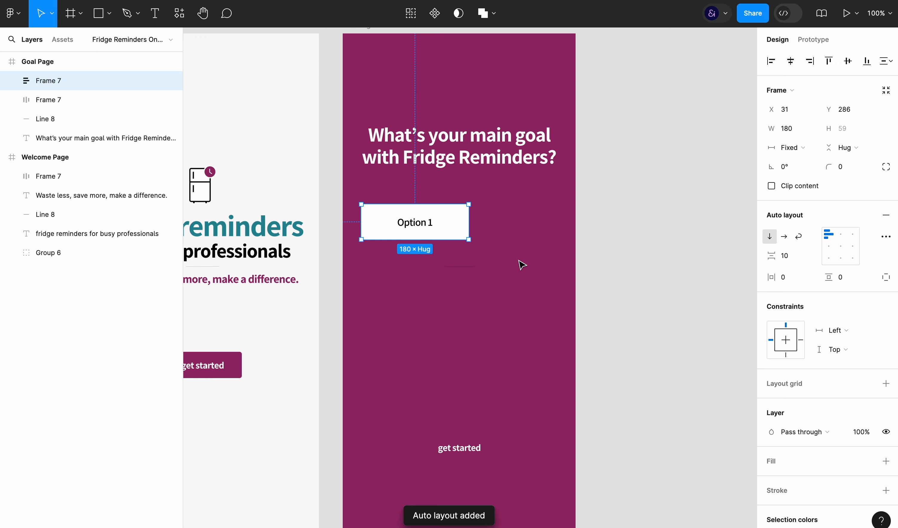
{"action": "left_click_drag", "start_coordinate": [470, 217], "coordinate": [556, 218]}
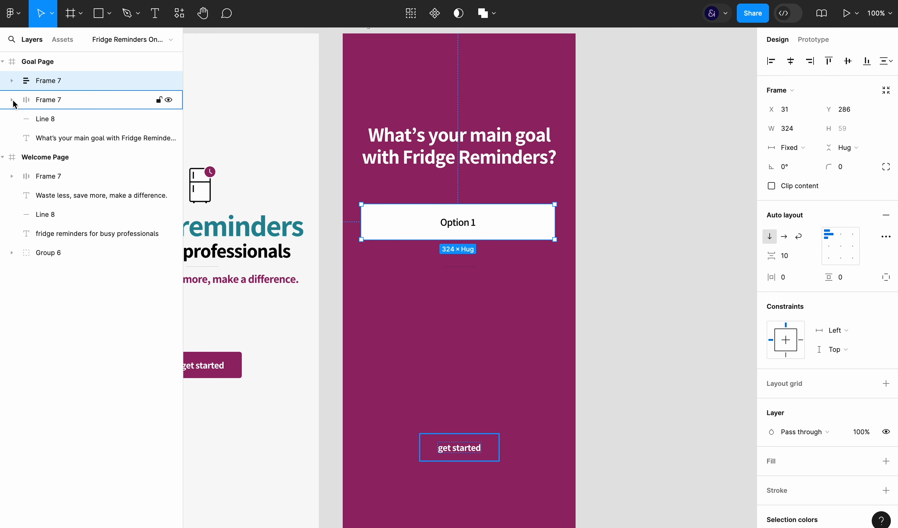
Duplicate the inner "Option 1" button three times within the vertical auto layout frame
{"action": "left_click", "coordinate": [16, 80]}
{"action": "left_click", "coordinate": [61, 96]}
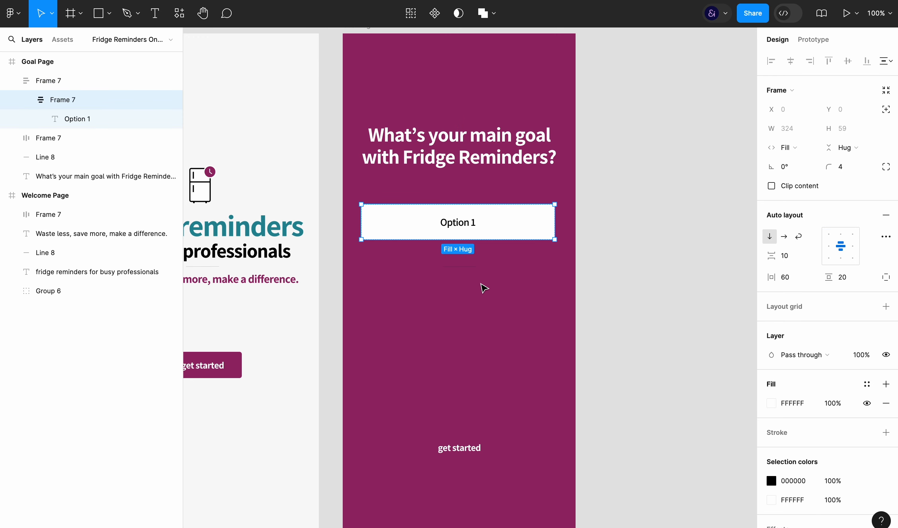
{"action": "key", "text": "ctrl+d"}
{"action": "key", "text": "ctrl+d"}
{"action": "key", "text": "ctrl+d"}
Change the first two option labels to "Save money" and "Reduce food waste"
{"action": "double_click", "coordinate": [456, 223]}
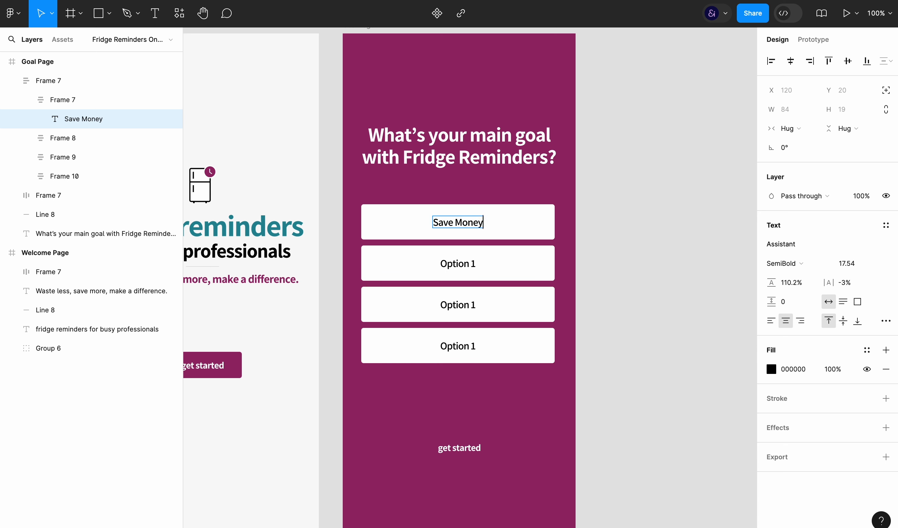
{"action": "double_click", "coordinate": [459, 262]}
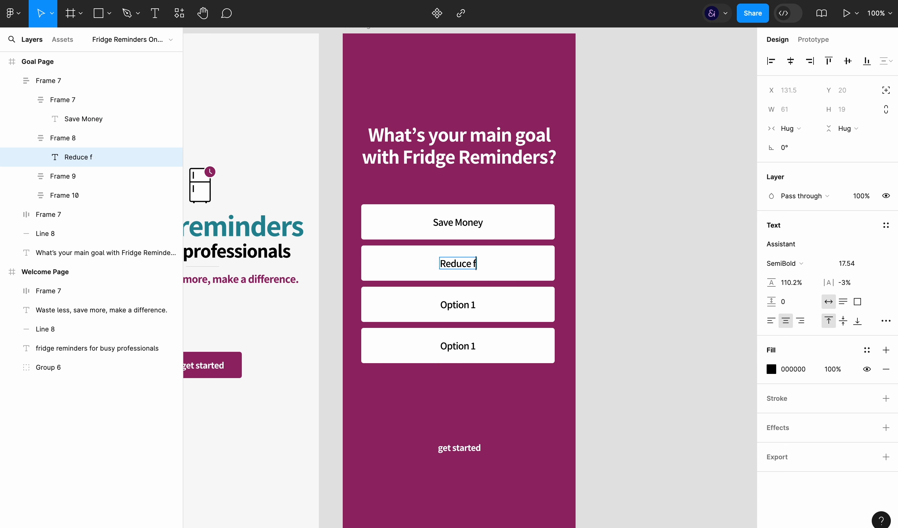
{"action": "left_click", "coordinate": [463, 226]}
{"action": "key", "text": "shift+Left"}
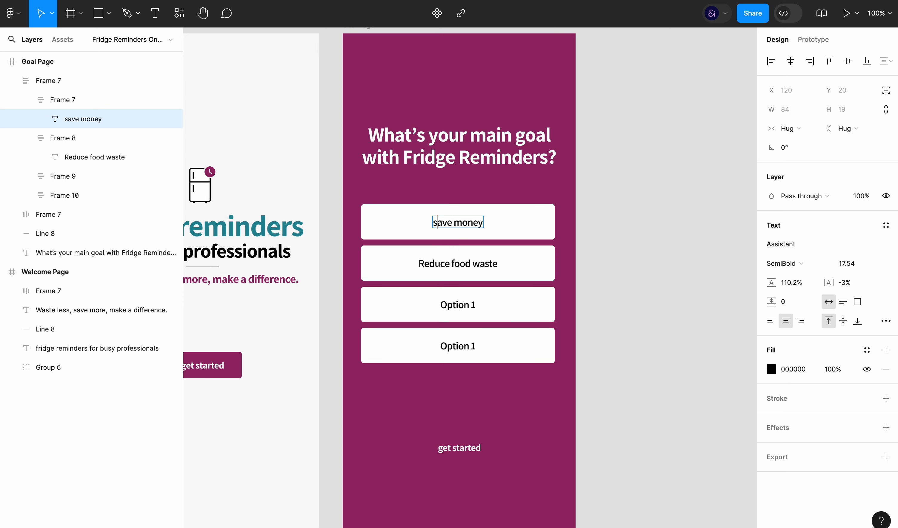
Change the third and fourth option labels to "Stay organised" and "All of the above"
{"action": "double_click", "coordinate": [456, 305]}
{"action": "type", "text": "Stay Organise"}
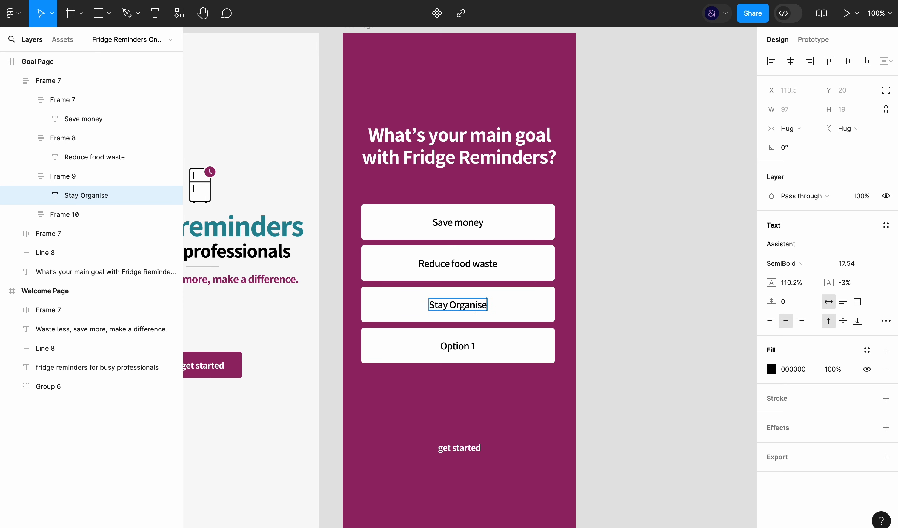
{"action": "type", "text": "d"}
{"action": "double_click", "coordinate": [461, 347]}
{"action": "type", "text": "All of the above"}
{"action": "key", "text": "Escape"}
{"action": "key", "text": "Escape"}
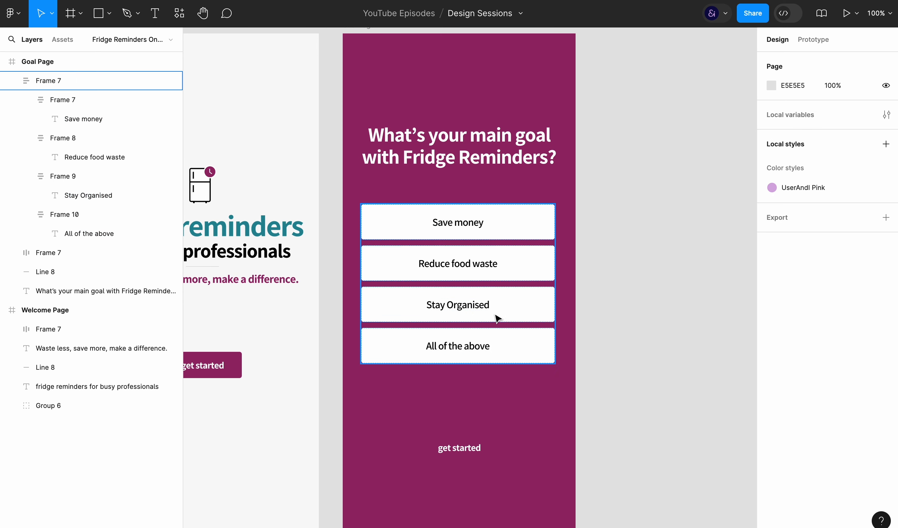
{"action": "double_click", "coordinate": [487, 307], "text": "super"}
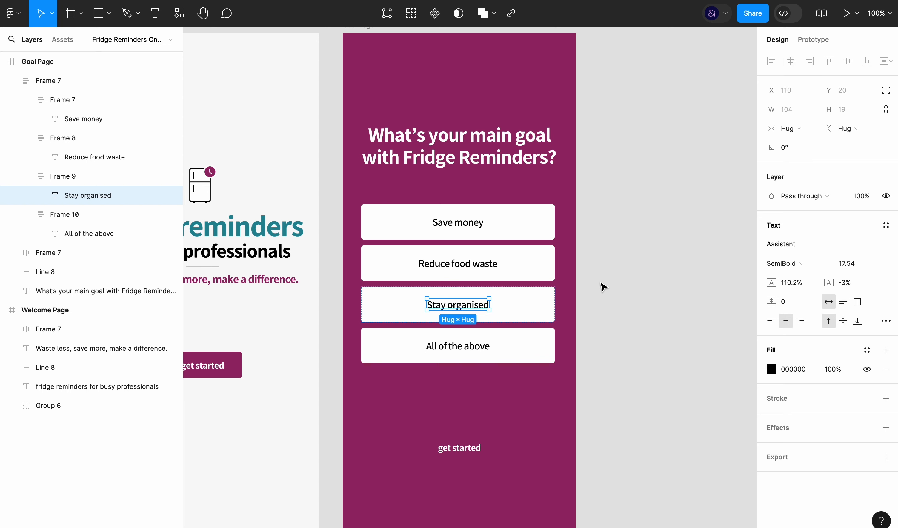
Increase the vertical spacing between the four option buttons to 14
{"action": "left_click", "coordinate": [477, 326]}
{"action": "left_click", "coordinate": [793, 255]}
{"action": "key", "text": "Up"}
{"action": "key", "text": "Up"}
{"action": "key", "text": "Up"}
{"action": "key", "text": "Up"}
{"action": "key", "text": "Up"}
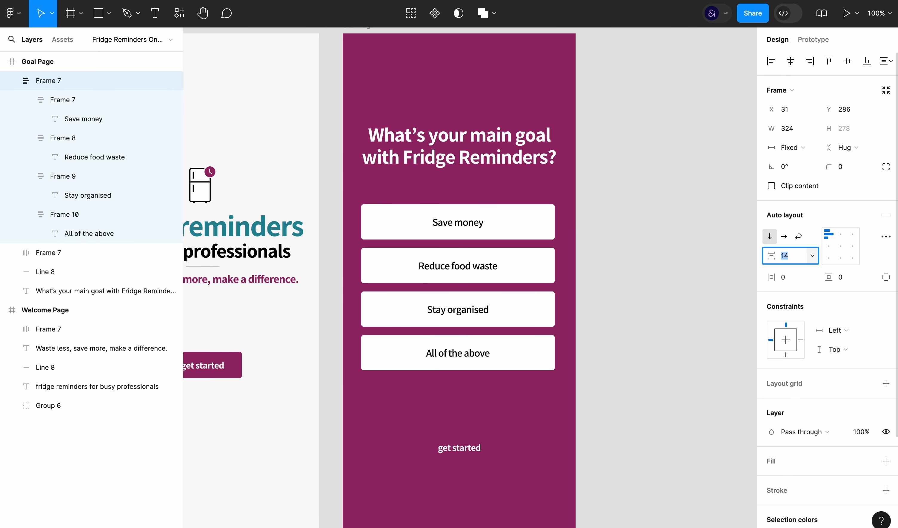
{"action": "left_click", "coordinate": [636, 397]}
Wrap the Goal Page's "get started" button in a vertical auto layout frame and duplicate it below the original
{"action": "left_click", "coordinate": [467, 446]}
{"action": "scroll", "coordinate": [668, 406], "scroll_direction": "down", "scroll_amount": 1}
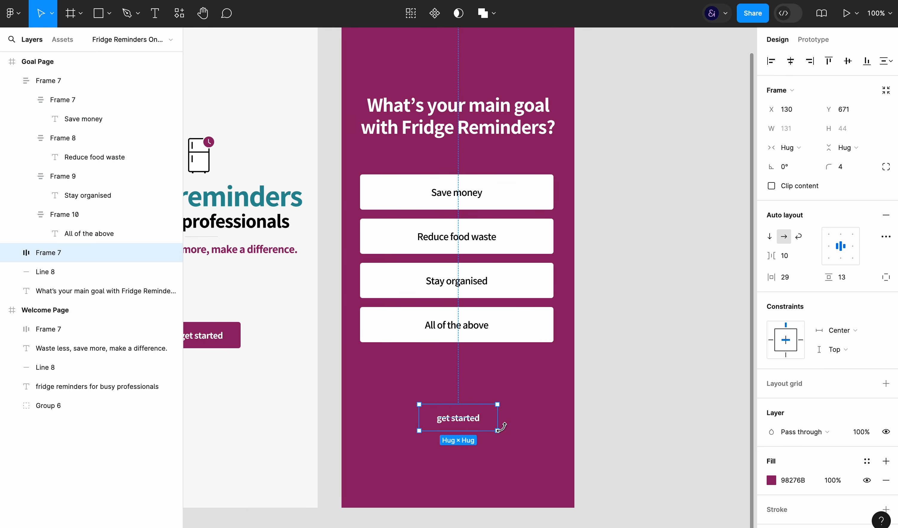
{"action": "key", "text": "ctrl+g"}
{"action": "key", "text": "shift+a"}
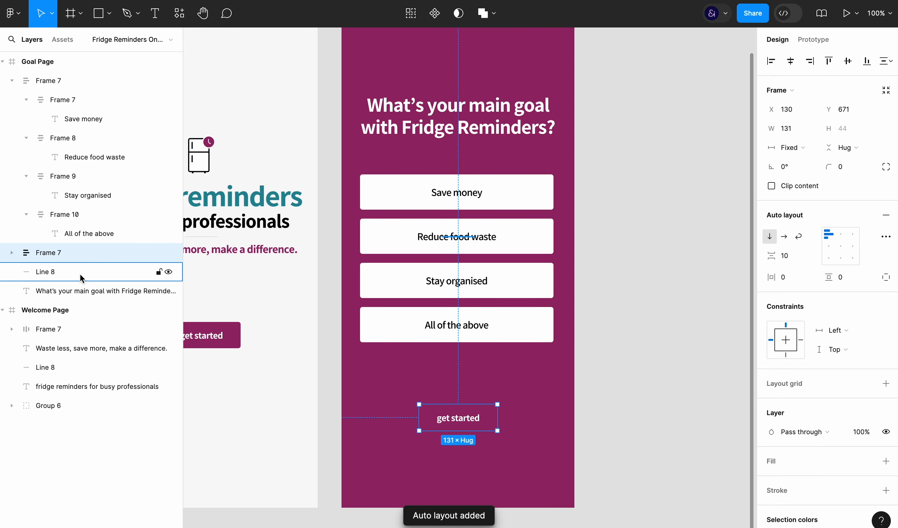
{"action": "key", "text": "Return"}
{"action": "key", "text": "ctrl+d"}
Remove the fill from the lower "get started" copy and change its text to "back"
{"action": "left_click", "coordinate": [887, 403]}
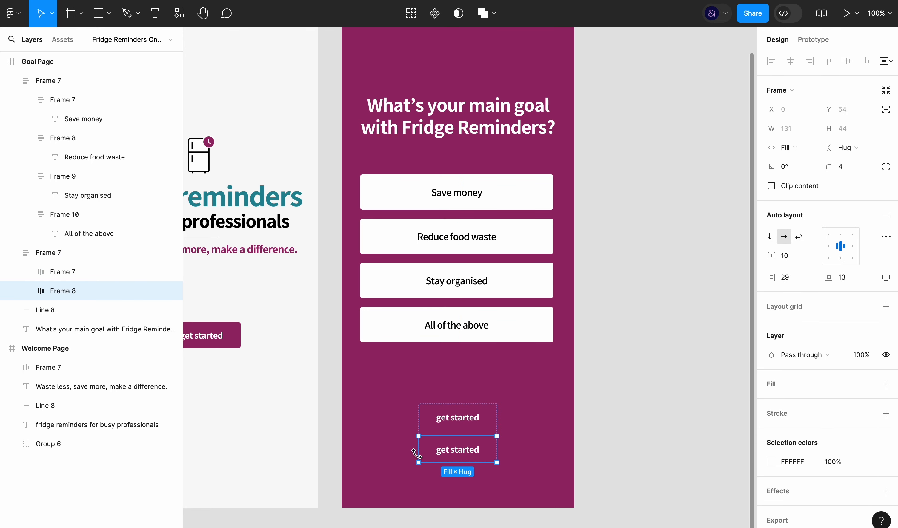
{"action": "key", "text": "Return"}
{"action": "key", "text": "Return"}
{"action": "type", "text": "back"}
{"action": "key", "text": "Escape"}
Add a 390 × 240 white (ffffff) rectangle behind the buttons at the foot of the Goal Page
{"action": "left_click", "coordinate": [430, 426]}
{"action": "scroll", "coordinate": [508, 329], "scroll_direction": "up", "scroll_amount": 2}
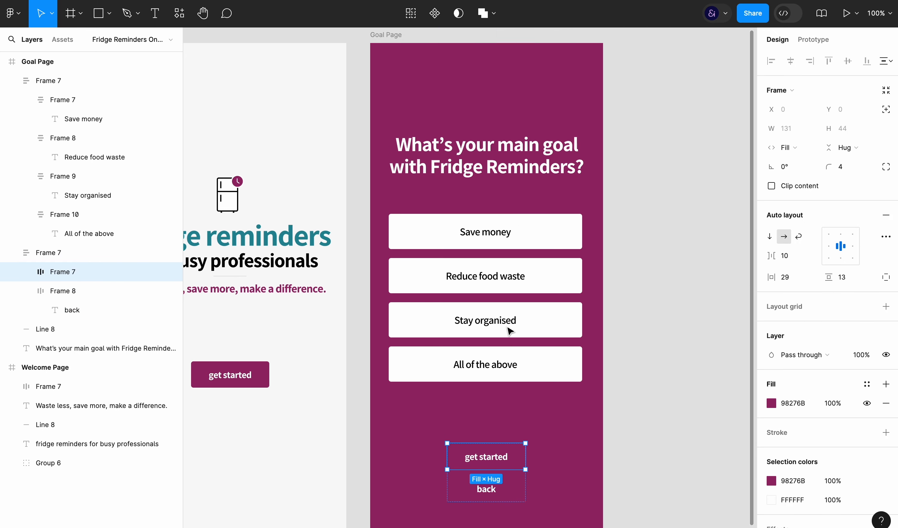
{"action": "scroll", "coordinate": [473, 112], "scroll_direction": "down", "scroll_amount": 2}
{"action": "key", "text": "r"}
{"action": "left_click_drag", "start_coordinate": [361, 371], "coordinate": [595, 514]}
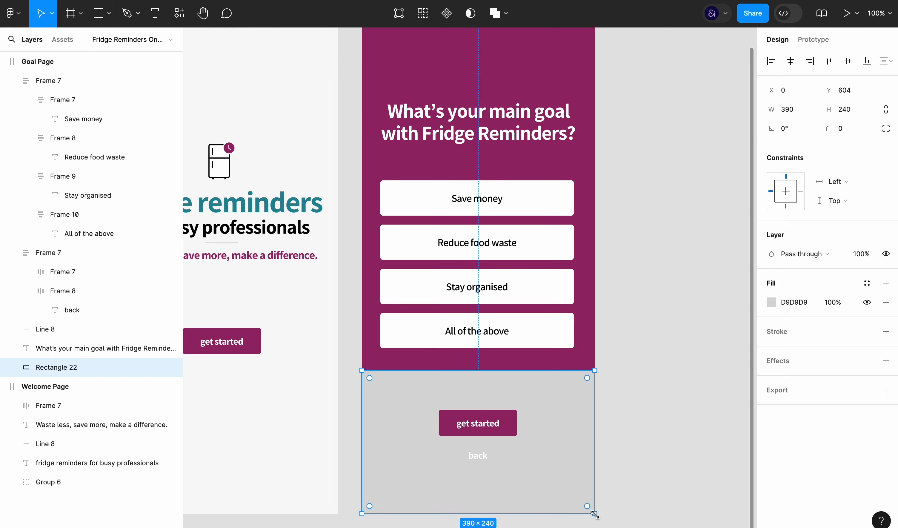
{"action": "left_click", "coordinate": [794, 303]}
{"action": "type", "text": "ffffff"}
{"action": "key", "text": "Return"}
{"action": "left_click", "coordinate": [689, 378]}
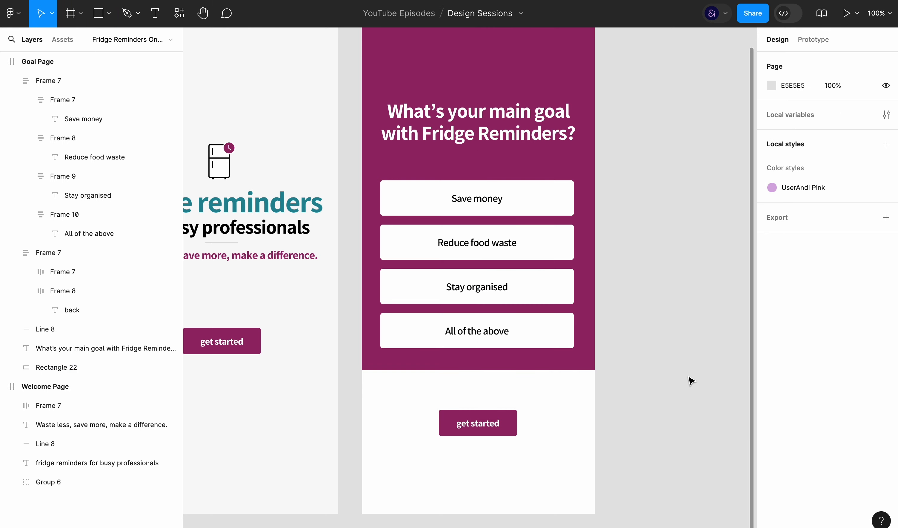
Move the headline and the option buttons up together on the Goal Page
{"action": "scroll", "coordinate": [688, 377], "scroll_direction": "down", "scroll_amount": 1}
{"action": "left_click", "coordinate": [557, 329]}
{"action": "left_click", "coordinate": [536, 144], "text": "shift"}
{"action": "left_click_drag", "start_coordinate": [536, 144], "coordinate": [539, 121]}
Colour the "back" label black and change the Goal Page's "get started" label to "next"
{"action": "left_click", "coordinate": [510, 449]}
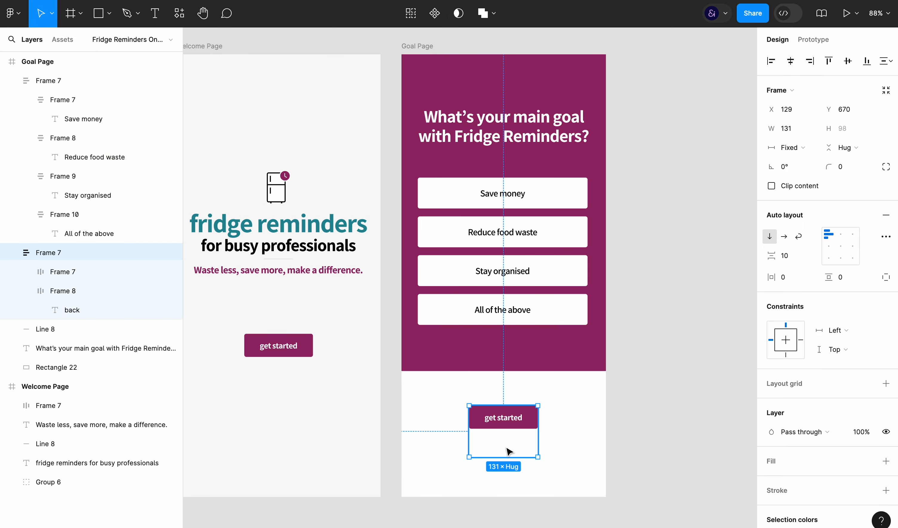
{"action": "left_click", "coordinate": [679, 446]}
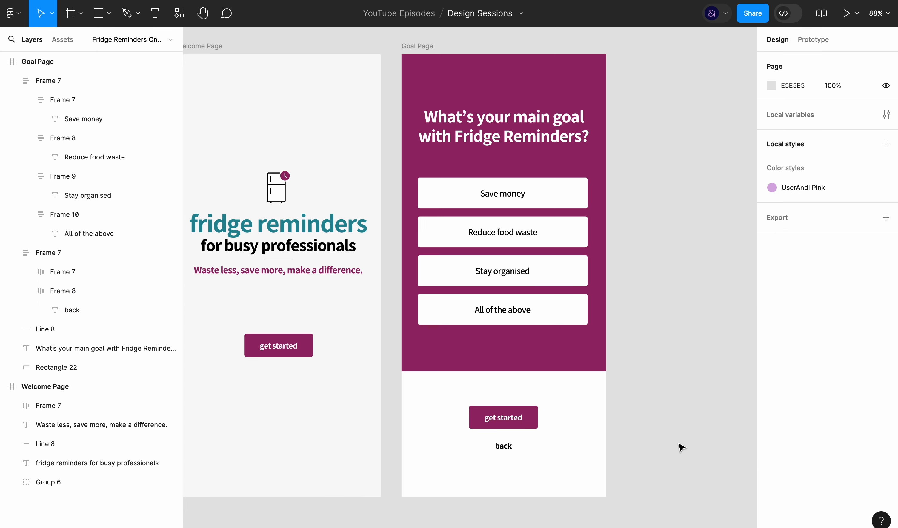
{"action": "left_click", "coordinate": [530, 427]}
{"action": "double_click", "coordinate": [530, 427]}
{"action": "type", "text": "next"}
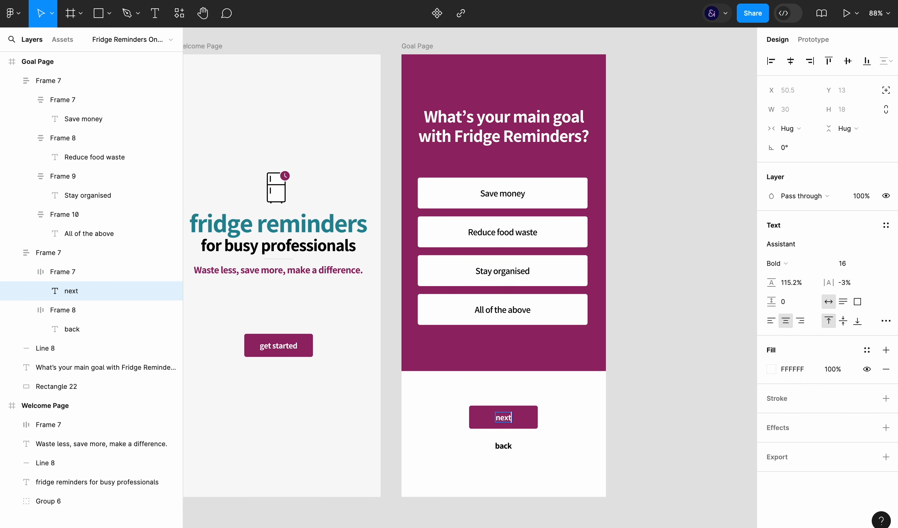
{"action": "left_click", "coordinate": [707, 402]}
Group the fridge icon, title, divider line and tagline texts on the Welcome Page
{"action": "scroll", "coordinate": [377, 449], "scroll_direction": "left", "scroll_amount": 1}
{"action": "left_click", "coordinate": [557, 473]}
{"action": "left_click", "coordinate": [424, 319]}
{"action": "left_click_drag", "start_coordinate": [257, 143], "coordinate": [362, 283]}
{"action": "key", "text": "ctrl+g"}
{"action": "left_click", "coordinate": [369, 374]}
Copy the Goal Page's white rectangle onto the Welcome Page and move the "get started" button down in front of it
{"action": "left_click", "coordinate": [471, 386]}
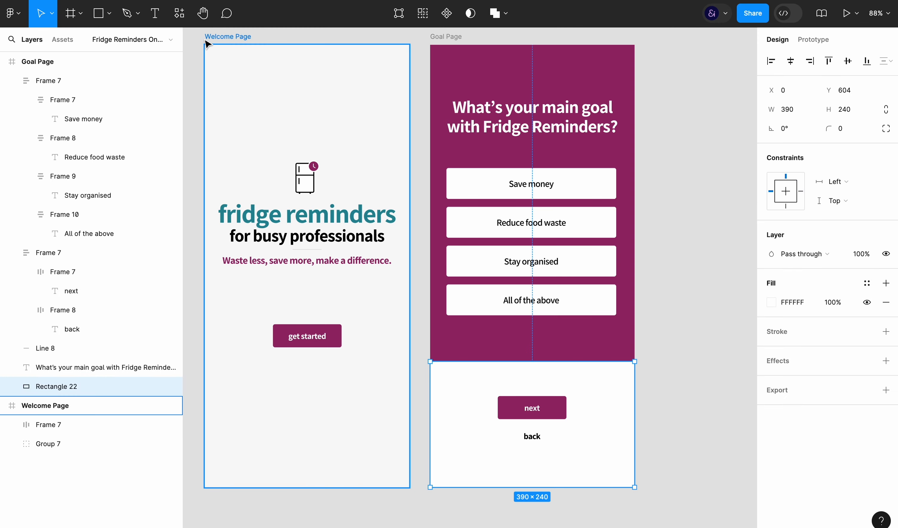
{"action": "left_click", "coordinate": [208, 41]}
{"action": "key", "text": "ctrl+v"}
{"action": "left_click", "coordinate": [374, 313]}
{"action": "left_click_drag", "start_coordinate": [325, 330], "coordinate": [321, 412]}
{"action": "key", "text": "ctrl+]"}
Draw a 21 × 21 circle below the tagline on the Welcome Page and duplicate it twice
{"action": "key", "text": "o"}
{"action": "left_click_drag", "start_coordinate": [249, 322], "coordinate": [260, 333]}
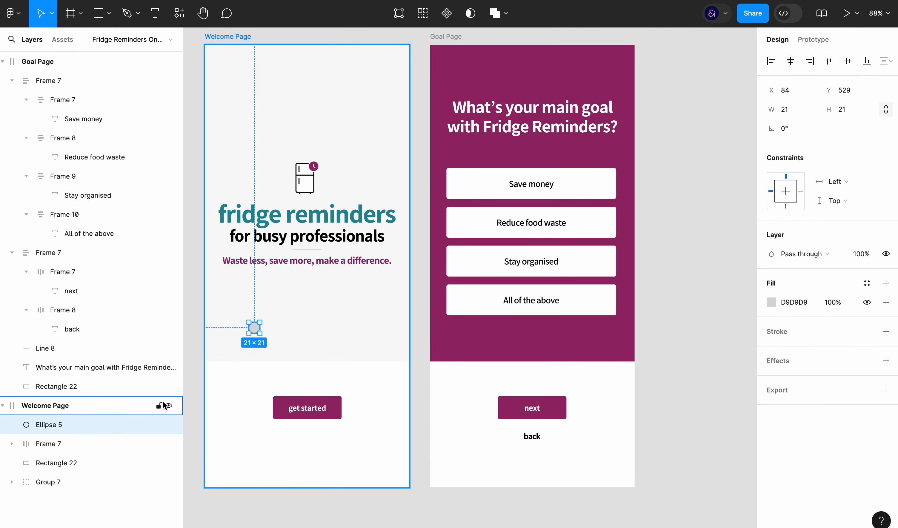
{"action": "key", "text": "ctrl+d"}
{"action": "key", "text": "ctrl+d"}
Wrap the three circles in a horizontal auto layout frame and expand its layers
{"action": "left_click", "coordinate": [84, 465], "text": "shift"}
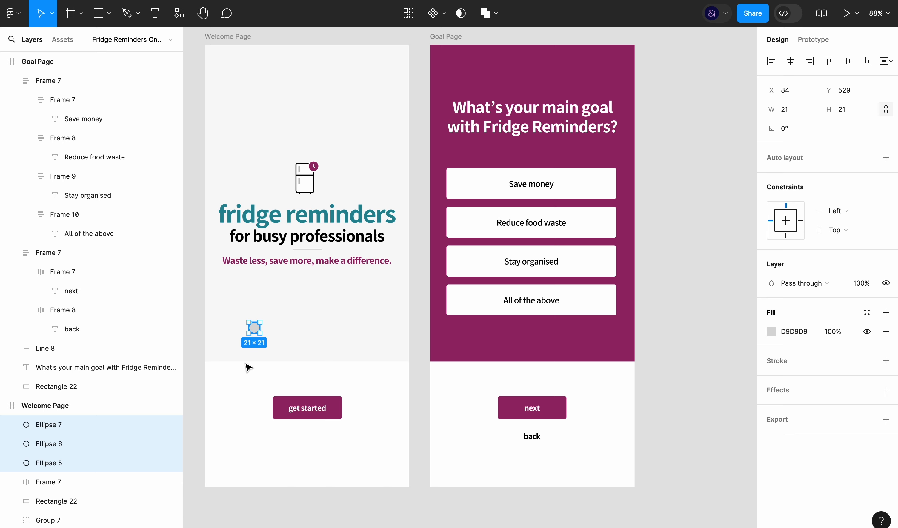
{"action": "key", "text": "ctrl+g"}
{"action": "key", "text": "shift+a"}
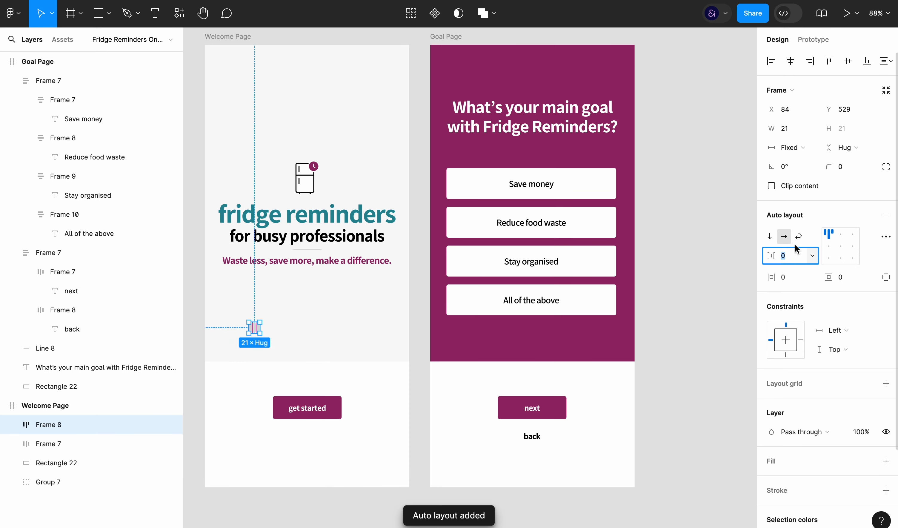
{"action": "left_click", "coordinate": [14, 426]}
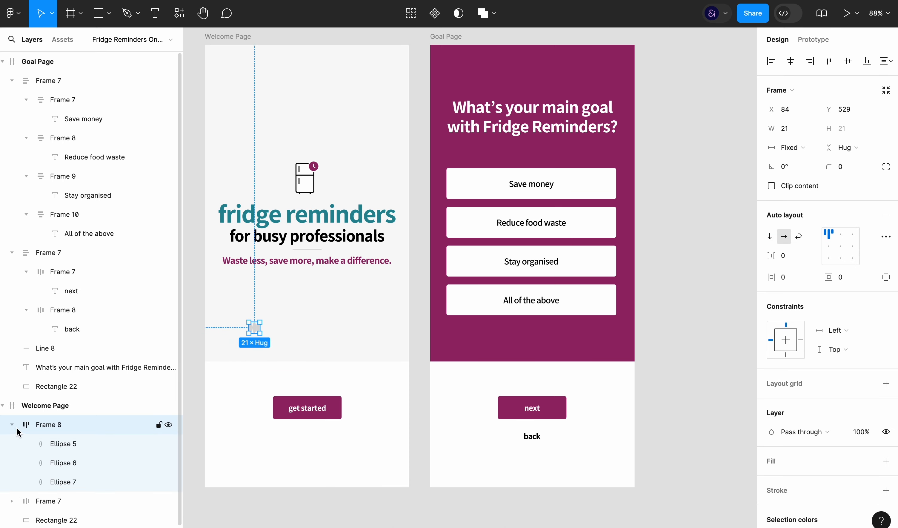
Set the three ellipses to fill the frame's height and stretch them to a width of 66 each
{"action": "left_click", "coordinate": [58, 444]}
{"action": "left_click", "coordinate": [75, 486], "text": "shift"}
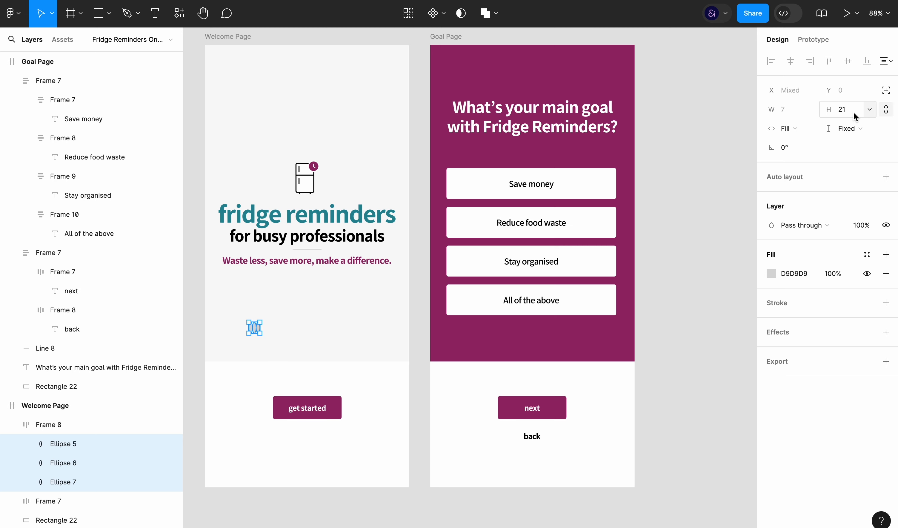
{"action": "left_click", "coordinate": [870, 110]}
{"action": "left_click", "coordinate": [840, 137]}
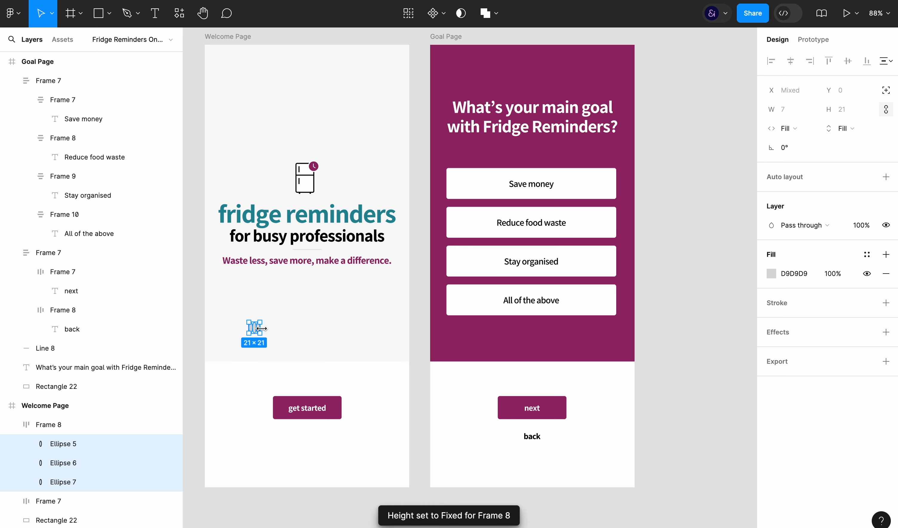
{"action": "left_click_drag", "start_coordinate": [262, 328], "coordinate": [353, 328]}
Set the middle ellipse's width to 21
{"action": "left_click", "coordinate": [76, 463]}
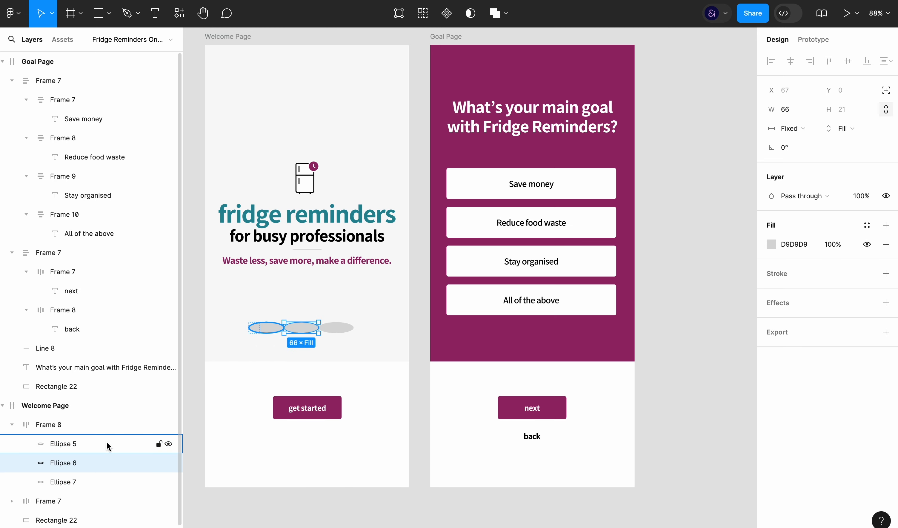
{"action": "left_click", "coordinate": [847, 129]}
{"action": "left_click", "coordinate": [840, 119]}
{"action": "type", "text": "21"}
{"action": "key", "text": "Return"}
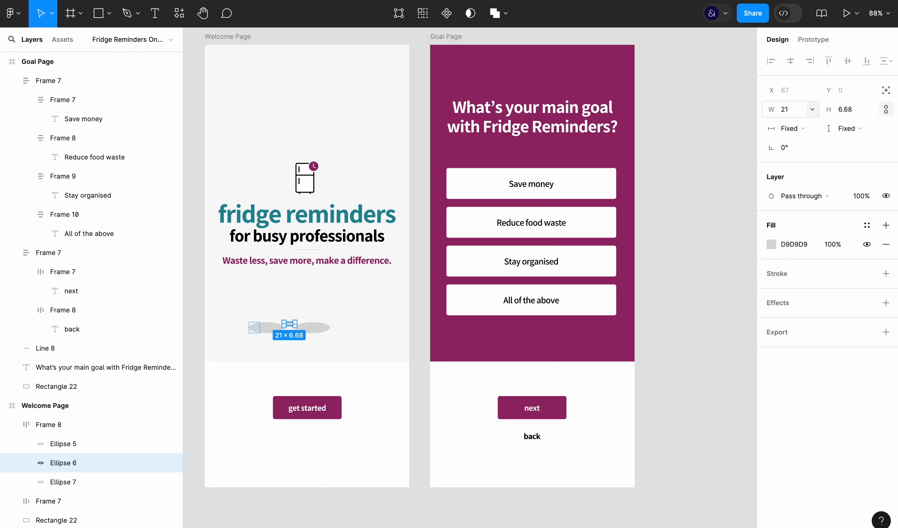
Try to give all three ellipses in the dots frame a fixed height and a size of 21 × 21
{"action": "left_click", "coordinate": [89, 482]}
{"action": "left_click", "coordinate": [91, 441], "text": "shift"}
{"action": "left_click", "coordinate": [796, 130]}
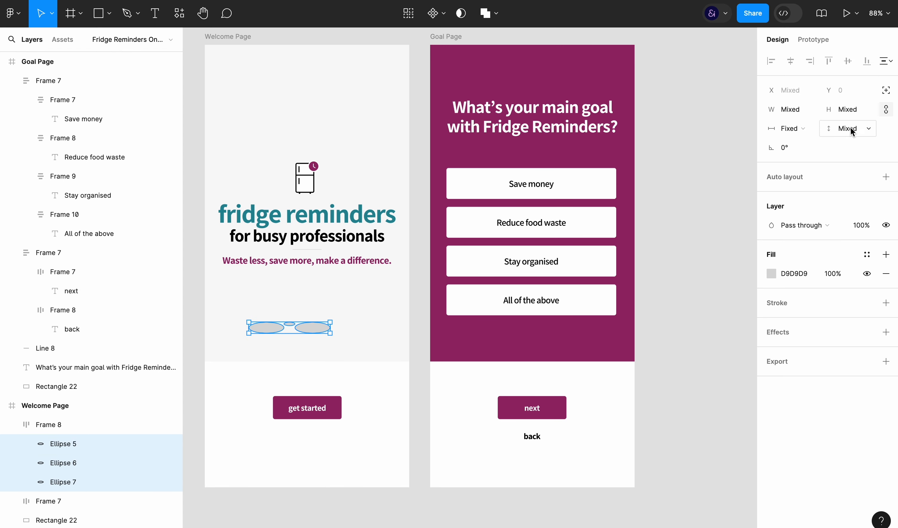
{"action": "left_click", "coordinate": [850, 128]}
{"action": "left_click", "coordinate": [835, 152]}
{"action": "left_click", "coordinate": [794, 108]}
{"action": "type", "text": "21"}
{"action": "key", "text": "Return"}
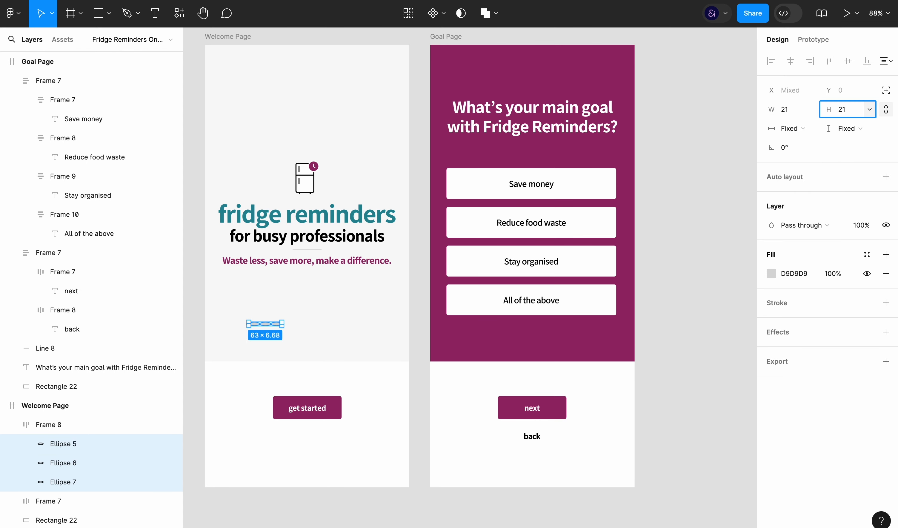
Set the dots frame to hug its contents in both width and height
{"action": "left_click", "coordinate": [120, 429]}
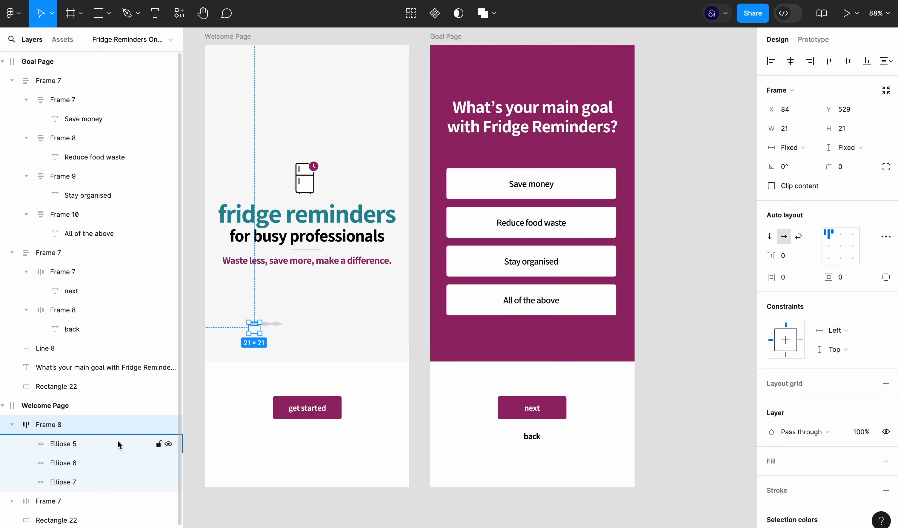
{"action": "left_click", "coordinate": [792, 147]}
{"action": "left_click", "coordinate": [794, 163]}
{"action": "left_click", "coordinate": [846, 148]}
{"action": "left_click", "coordinate": [838, 163]}
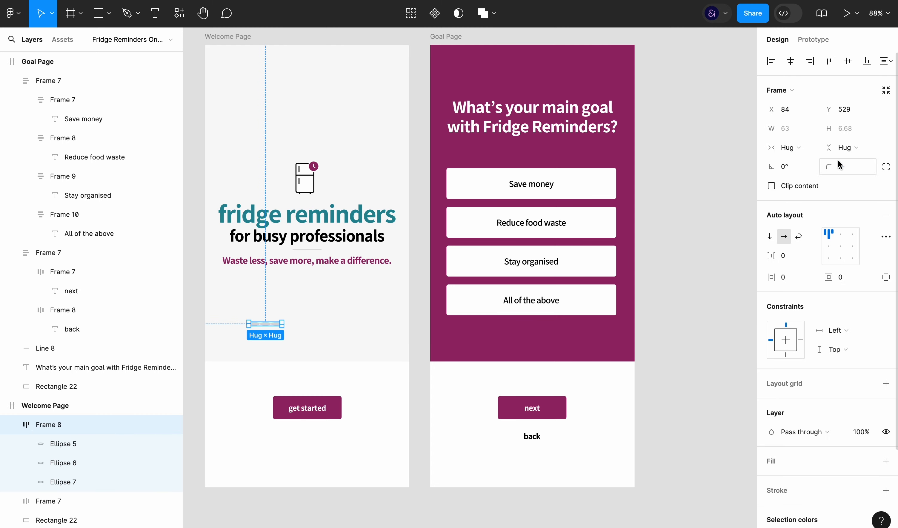
Try to set the height of the three ellipses inside the hugging frame to 21
{"action": "left_click", "coordinate": [78, 445]}
{"action": "left_click", "coordinate": [77, 482], "text": "shift"}
{"action": "left_click", "coordinate": [845, 110]}
{"action": "type", "text": "21"}
{"action": "key", "text": "Return"}
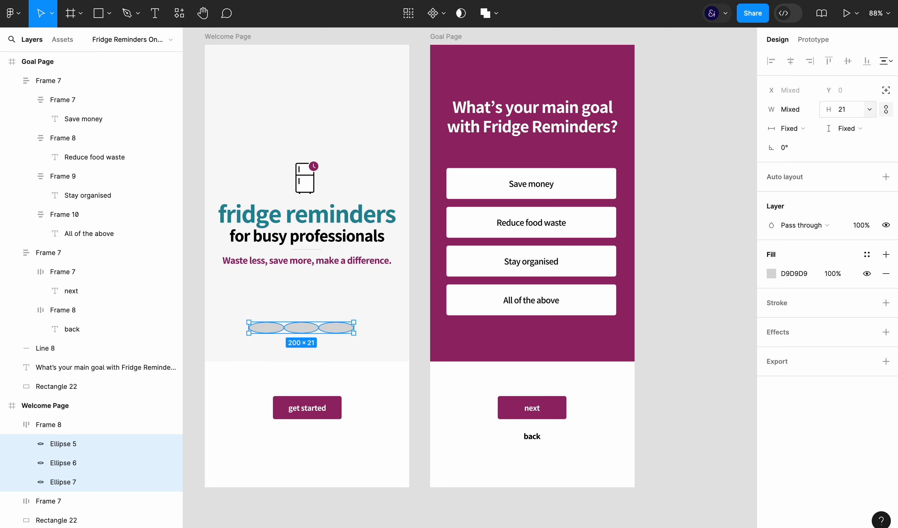
Try to make the three ellipses fill their container horizontally and vertically
{"action": "left_click", "coordinate": [792, 128]}
{"action": "left_click", "coordinate": [810, 140]}
{"action": "left_click", "coordinate": [848, 128]}
{"action": "left_click", "coordinate": [844, 141]}
Undo the framing, resizing and duplication of the circles back to the original 21 × 21 circle
{"action": "left_click_drag", "start_coordinate": [334, 334], "coordinate": [321, 353]}
{"action": "key", "text": "ctrl+z"}
{"action": "key", "text": "ctrl+z"}
{"action": "key", "text": "ctrl+z"}
{"action": "key", "text": "ctrl+z"}
{"action": "key", "text": "ctrl+z"}
{"action": "key", "text": "ctrl+z"}
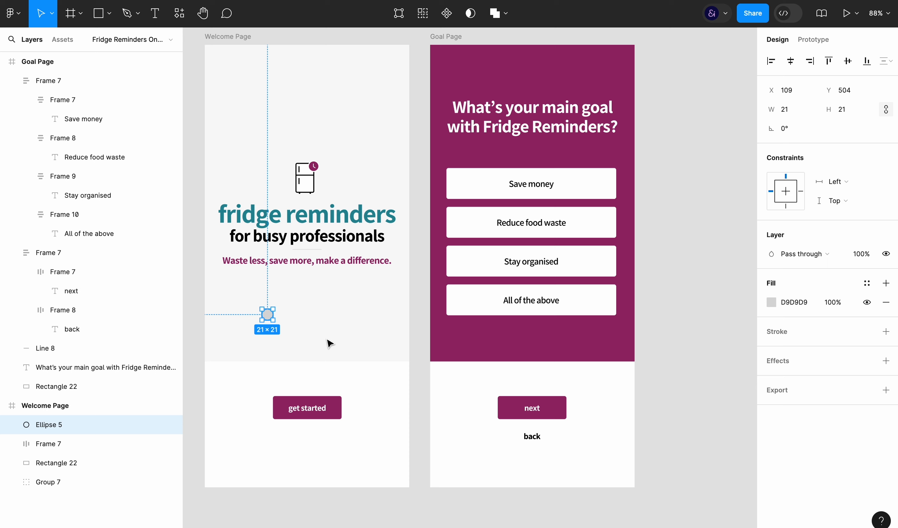
Duplicate the circle into a horizontal row of four circles spaced 19 apart and group them
{"action": "key", "text": "ctrl+d"}
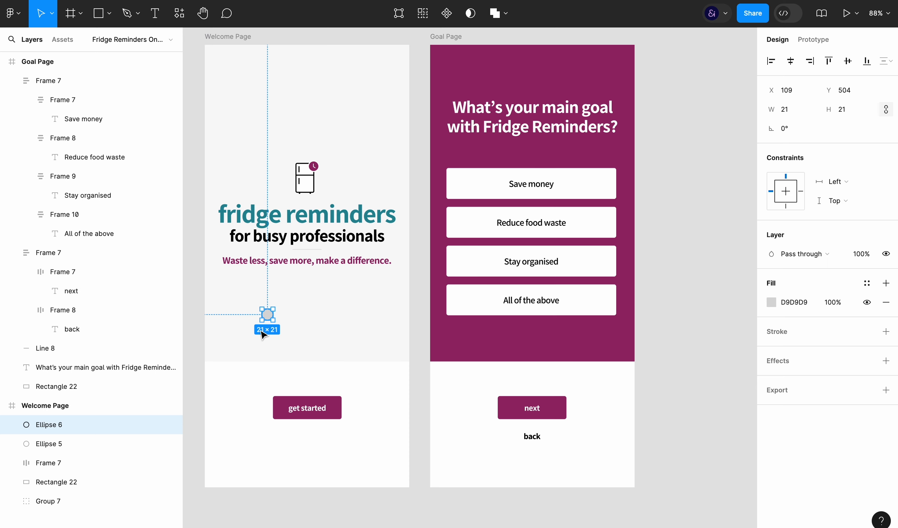
{"action": "key", "text": "shift+Right"}
{"action": "key", "text": "shift+Right"}
{"action": "key", "text": "shift+Right"}
{"action": "key", "text": "shift+Right"}
{"action": "key", "text": "ctrl+d"}
{"action": "key", "text": "shift+Right"}
{"action": "key", "text": "shift+Right"}
{"action": "key", "text": "shift+Right"}
{"action": "key", "text": "shift+Right"}
{"action": "left_click", "coordinate": [90, 485], "text": "shift"}
{"action": "key", "text": "ctrl+g"}
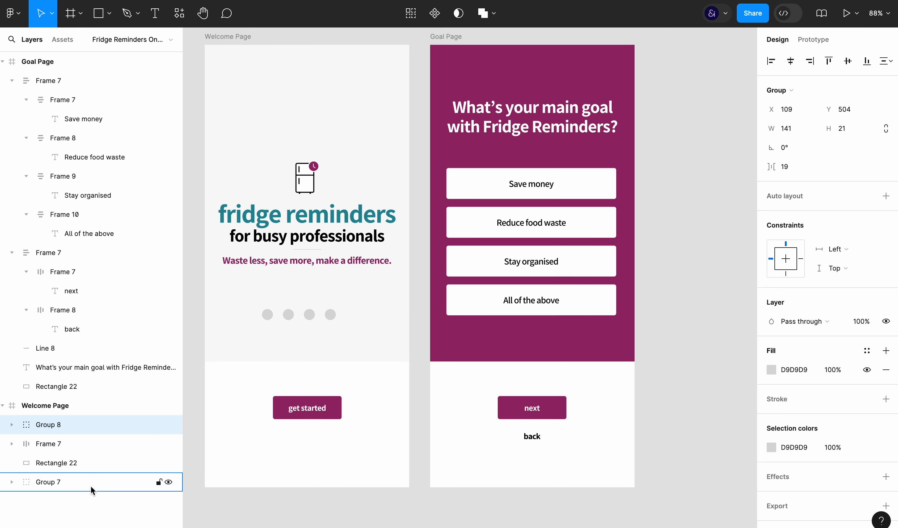
Apply horizontal auto layout with a gap of 10 to the circles and centre the frame horizontally on the Welcome Page
{"action": "key", "text": "shift+a"}
{"action": "left_click", "coordinate": [799, 255]}
{"action": "type", "text": "10"}
{"action": "key", "text": "Return"}
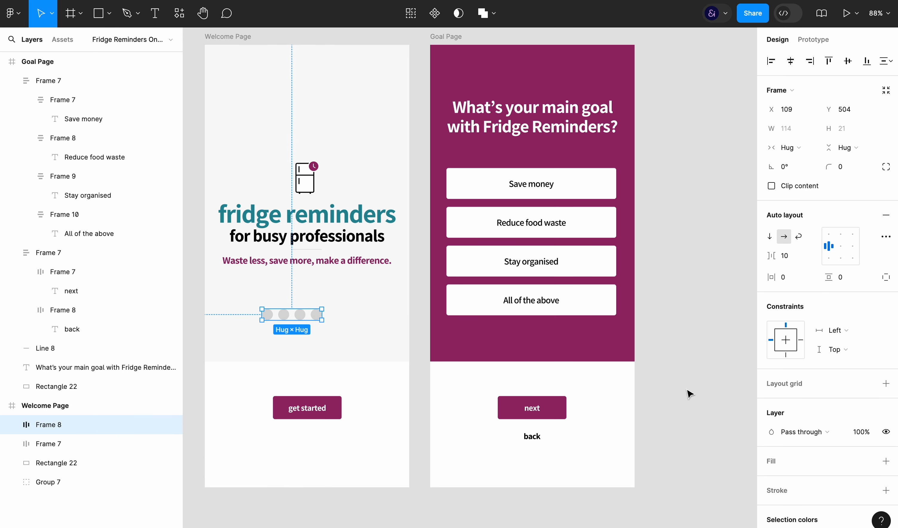
{"action": "left_click", "coordinate": [791, 61]}
Resize the four circles together to 13 × 13
{"action": "left_click", "coordinate": [17, 425]}
{"action": "left_click", "coordinate": [63, 444]}
{"action": "left_click", "coordinate": [78, 500], "text": "shift"}
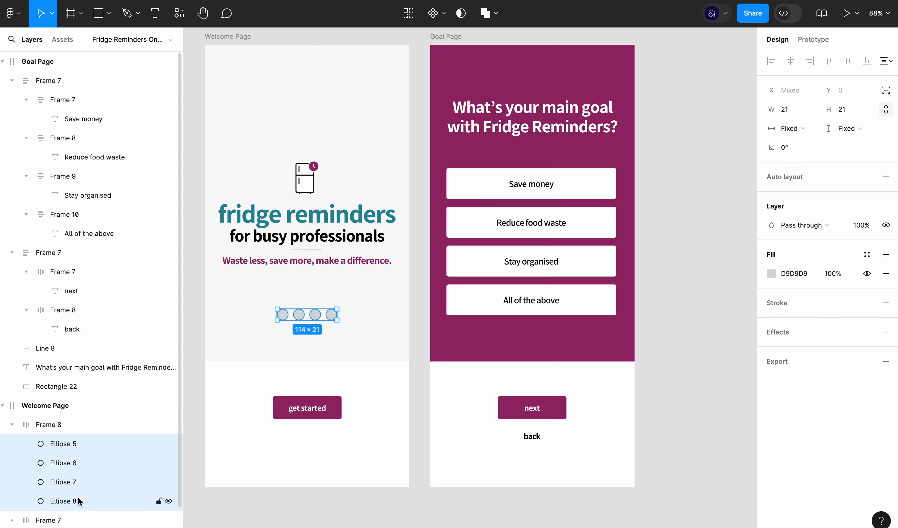
{"action": "left_click", "coordinate": [849, 112]}
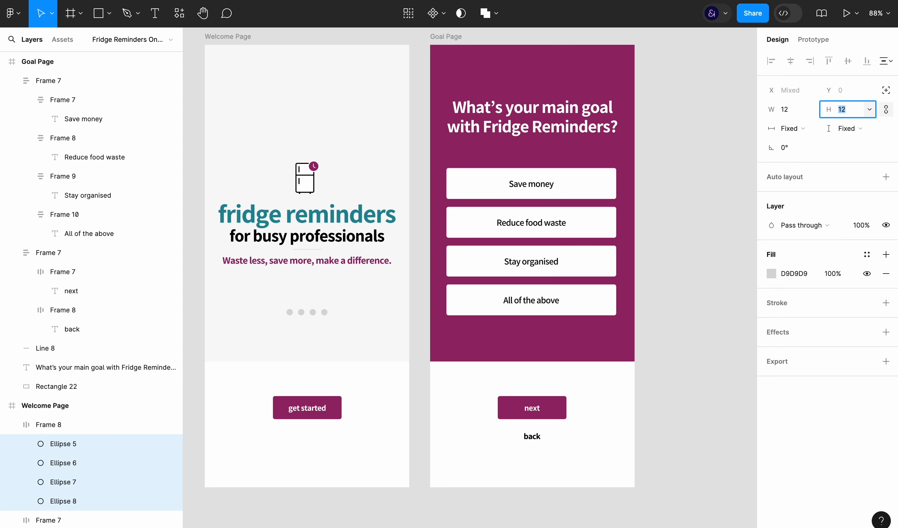
{"action": "key", "text": "super+plus"}
{"action": "scroll", "coordinate": [663, 276], "scroll_direction": "left", "scroll_amount": 2}
{"action": "scroll", "coordinate": [663, 276], "scroll_direction": "up", "scroll_amount": 1}
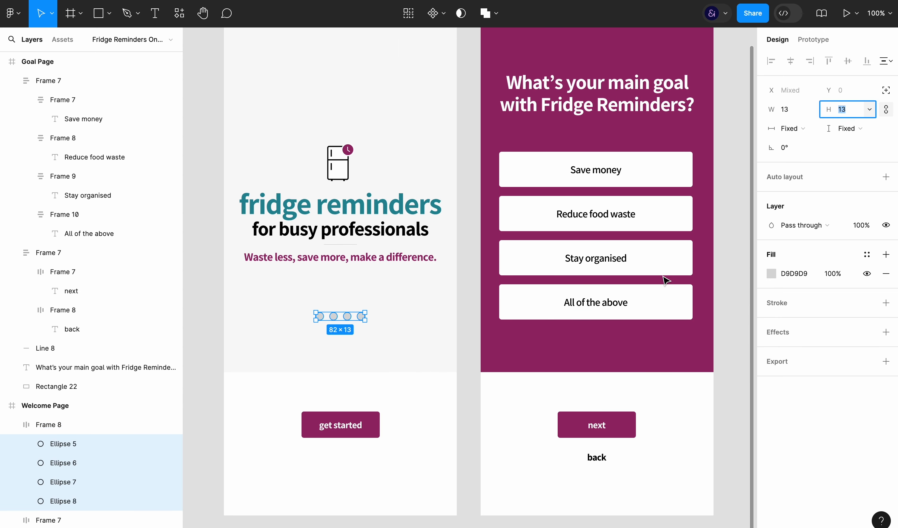
Set the gap between the dots in their auto layout frame to 5
{"action": "left_click", "coordinate": [90, 425]}
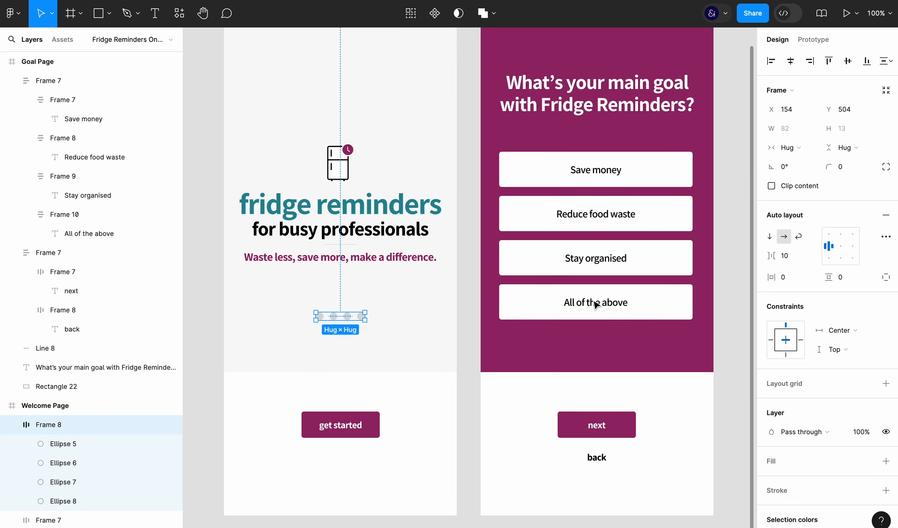
{"action": "left_click", "coordinate": [787, 256]}
{"action": "type", "text": "6"}
{"action": "key", "text": "Return"}
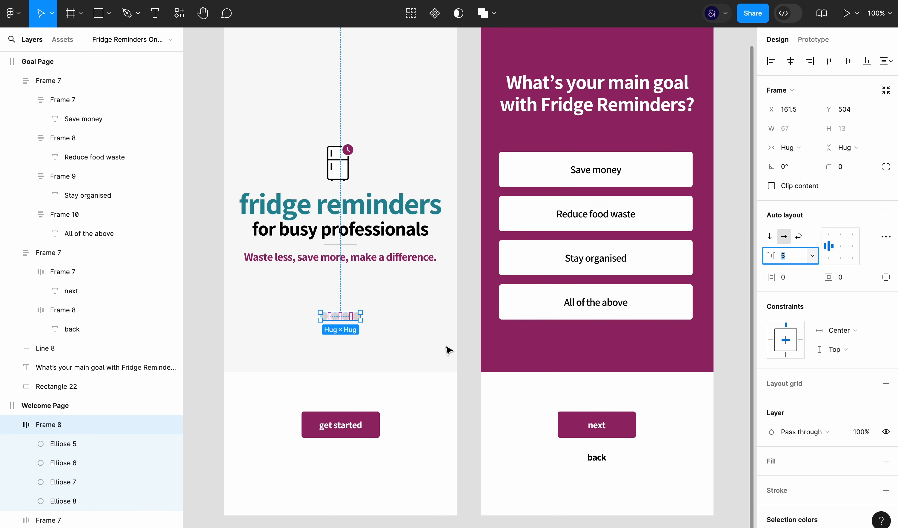
{"action": "left_click", "coordinate": [466, 349]}
Fill the first dot with the next button's maroon (98276B) and move the dots frame below the get started button
{"action": "double_click", "coordinate": [324, 316]}
{"action": "left_click", "coordinate": [771, 244]}
{"action": "left_click", "coordinate": [631, 397]}
{"action": "left_click", "coordinate": [582, 425]}
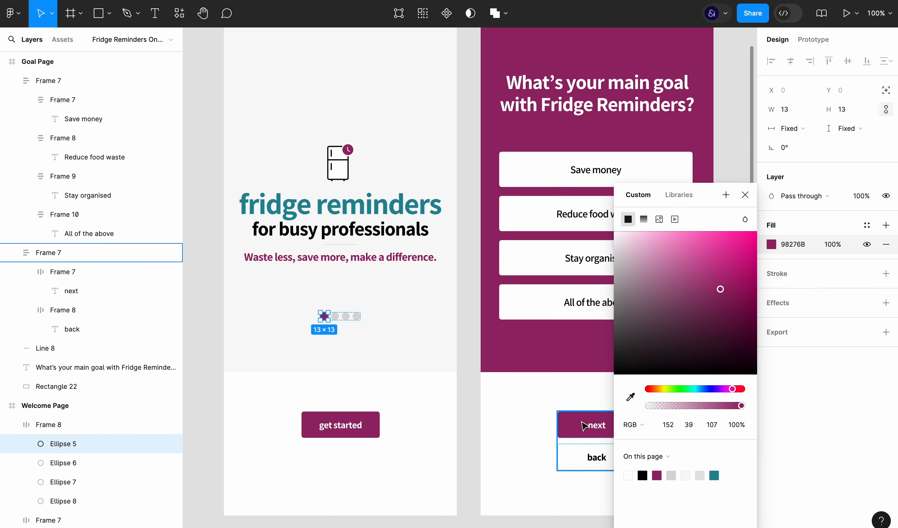
{"action": "left_click", "coordinate": [461, 435]}
{"action": "left_click", "coordinate": [341, 319]}
{"action": "left_click_drag", "start_coordinate": [351, 322], "coordinate": [351, 460]}
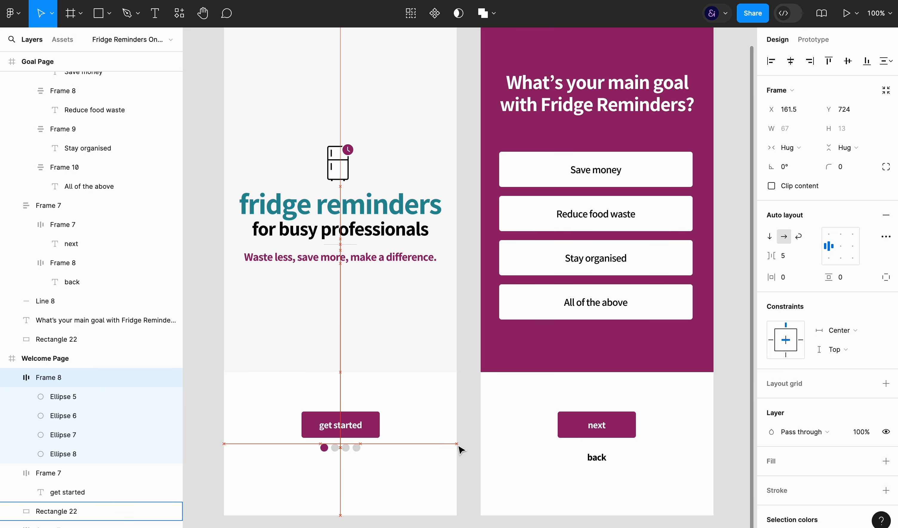
Widen the next/back frame on the Goal Page to 324 and arrange it horizontally with back before next
{"action": "left_click", "coordinate": [615, 436]}
{"action": "left_click_drag", "start_coordinate": [638, 428], "coordinate": [692, 429]}
{"action": "left_click_drag", "start_coordinate": [557, 453], "coordinate": [499, 450]}
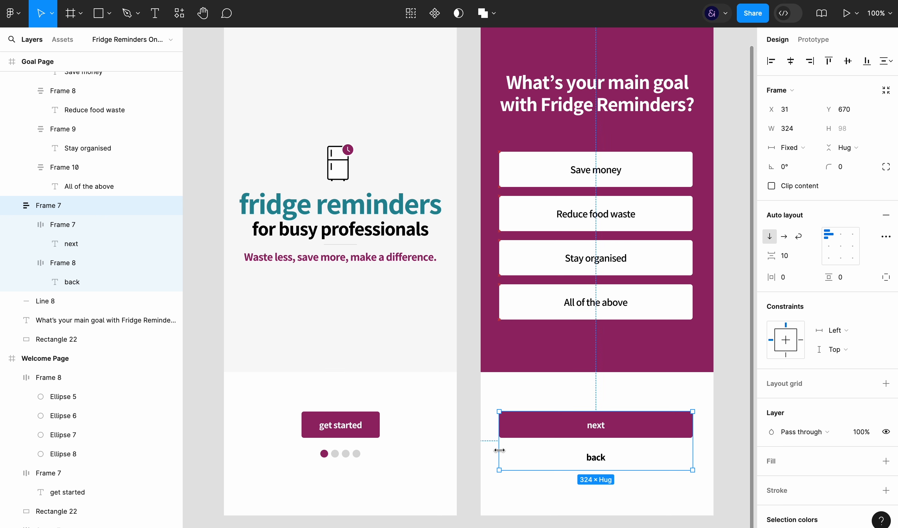
{"action": "left_click", "coordinate": [784, 237]}
{"action": "double_click", "coordinate": [606, 431]}
{"action": "key", "text": "Left"}
Set the back button's vertical and horizontal padding to 0
{"action": "left_click", "coordinate": [842, 277]}
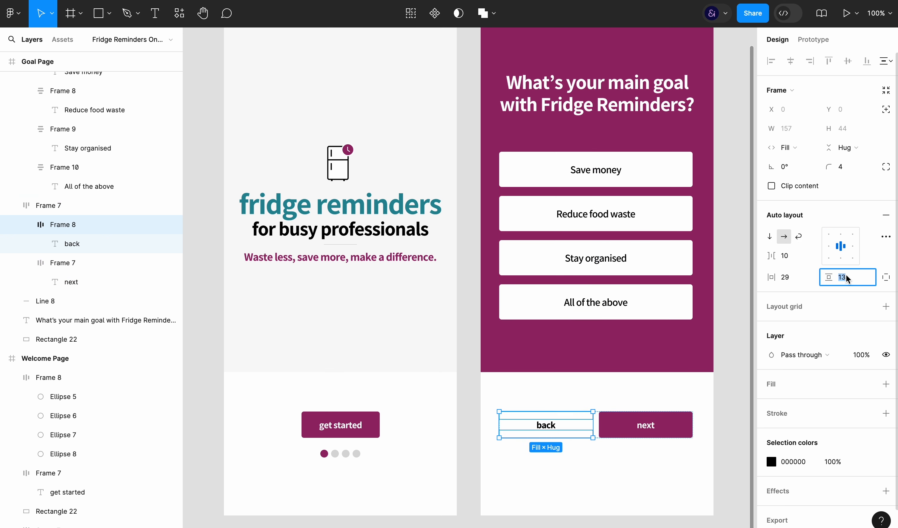
{"action": "type", "text": "0"}
{"action": "key", "text": "Return"}
{"action": "left_click", "coordinate": [798, 278]}
{"action": "type", "text": "0"}
{"action": "key", "text": "Return"}
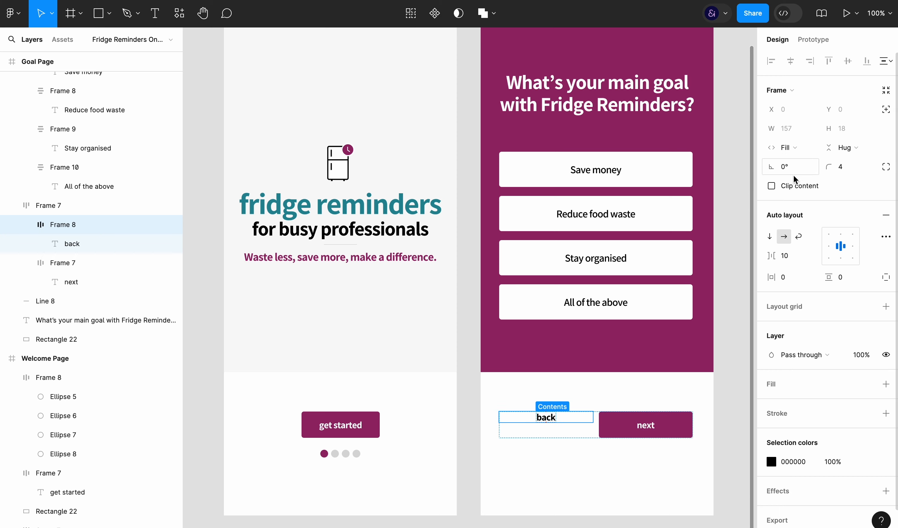
Set the widths of the back and next buttons to hug their contents
{"action": "left_click", "coordinate": [790, 147]}
{"action": "left_click", "coordinate": [798, 134]}
{"action": "left_click", "coordinate": [856, 147]}
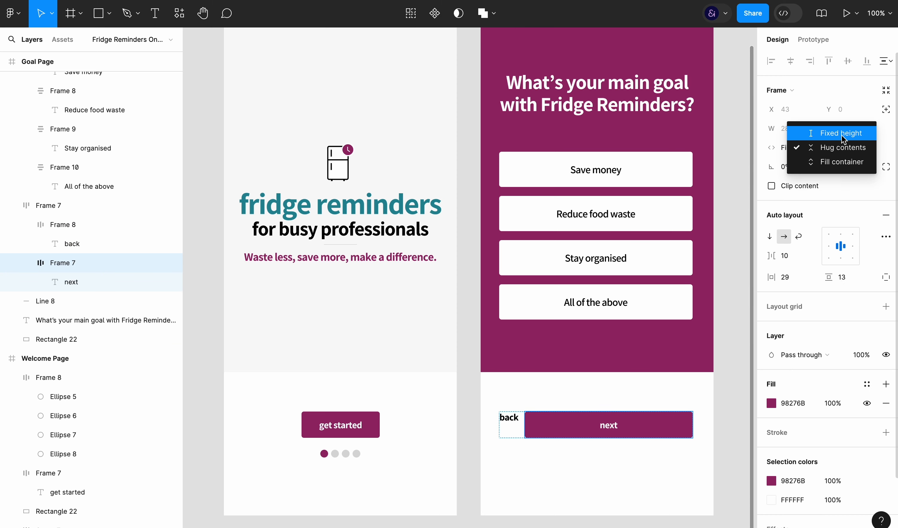
{"action": "left_click", "coordinate": [800, 147]}
{"action": "left_click", "coordinate": [798, 147]}
{"action": "left_click", "coordinate": [807, 134]}
Centre the back and next buttons vertically in their frame and set the gap between them to Auto
{"action": "key", "text": "shift+Return"}
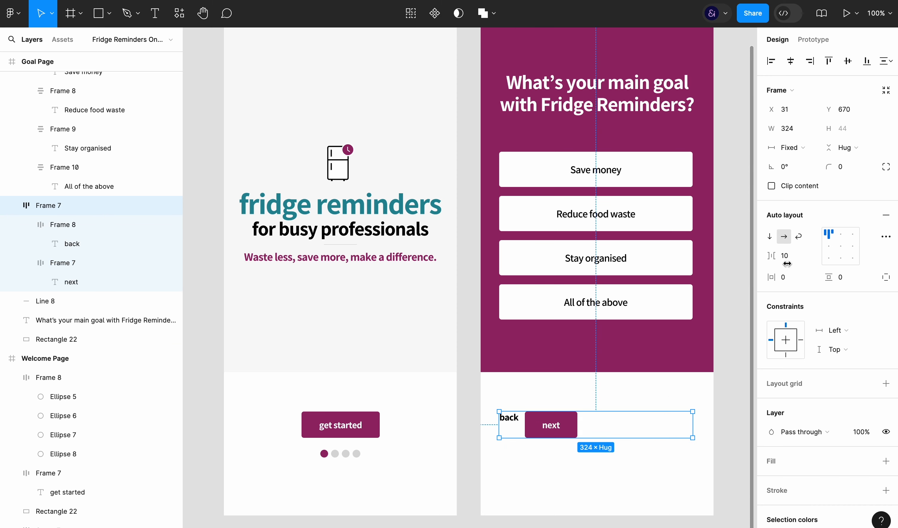
{"action": "double_click", "coordinate": [829, 246]}
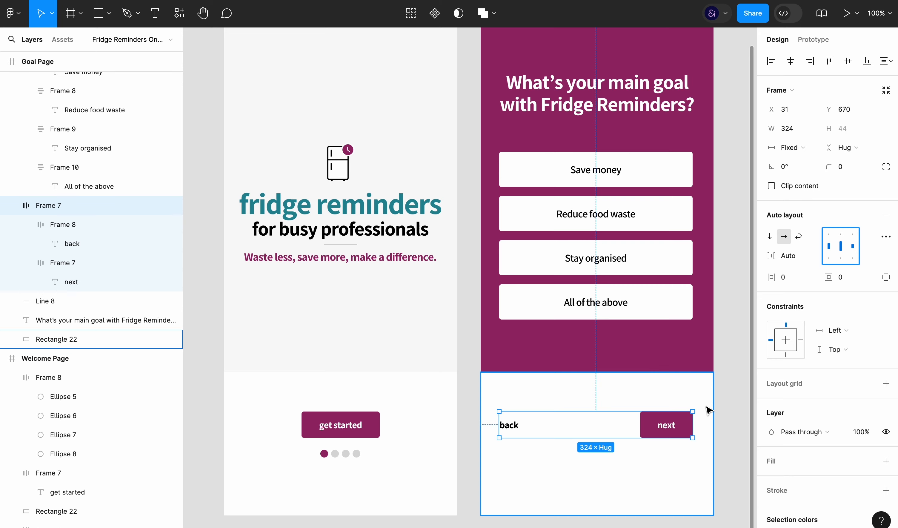
{"action": "left_click", "coordinate": [729, 478]}
Change the back label's colour to the grey 8F8F8F
{"action": "double_click", "coordinate": [509, 425]}
{"action": "left_click", "coordinate": [771, 462]}
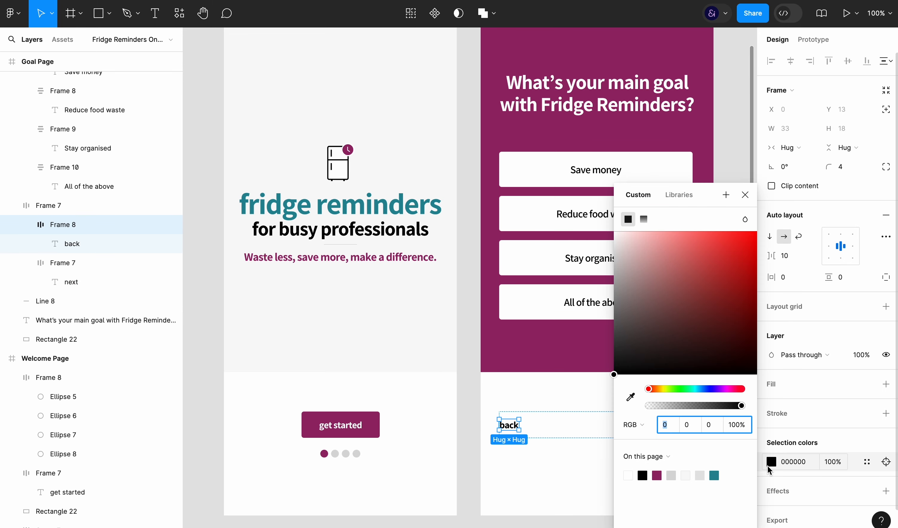
{"action": "left_click_drag", "start_coordinate": [624, 239], "coordinate": [594, 294]}
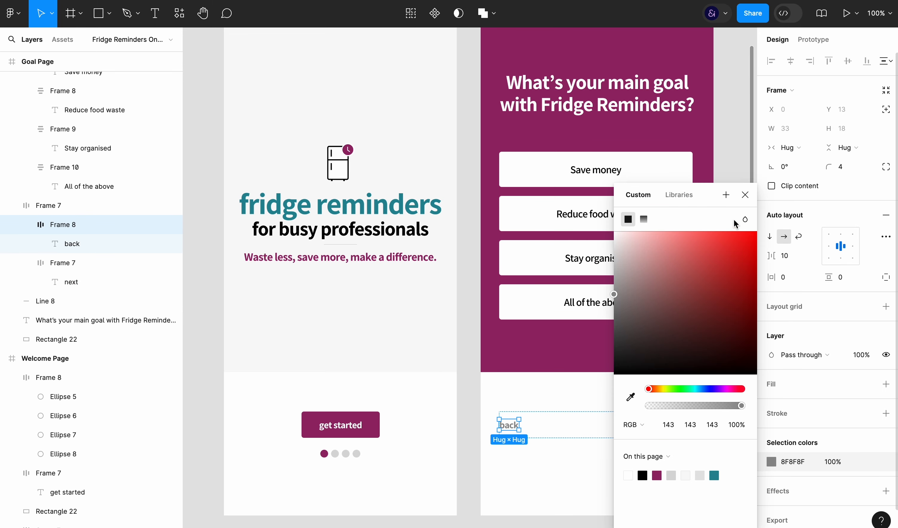
{"action": "left_click", "coordinate": [746, 195]}
{"action": "left_click", "coordinate": [739, 284]}
Extend the coloured background areas of the Welcome Page and Goal Page downward to just above the buttons
{"action": "scroll", "coordinate": [736, 288], "scroll_direction": "right", "scroll_amount": 1}
{"action": "scroll", "coordinate": [735, 287], "scroll_direction": "down", "scroll_amount": 2}
{"action": "scroll", "coordinate": [736, 287], "scroll_direction": "right", "scroll_amount": 1}
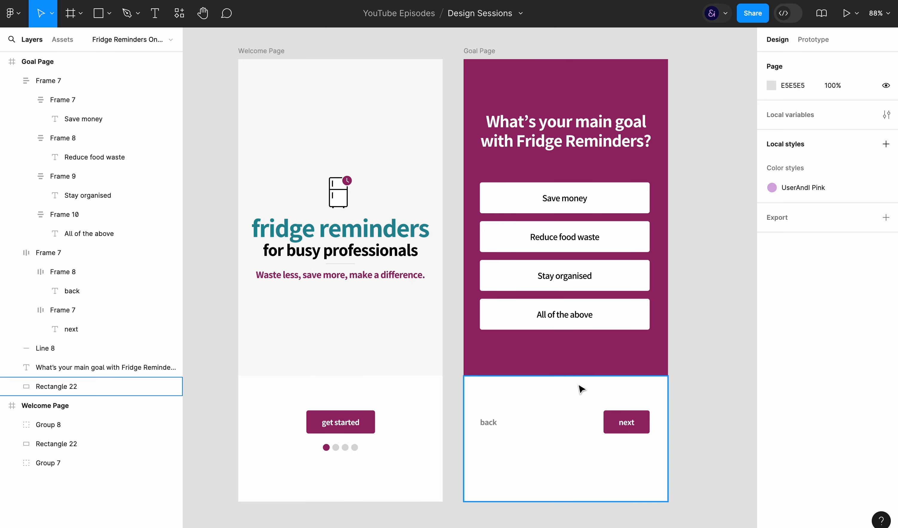
{"action": "left_click", "coordinate": [579, 387]}
{"action": "left_click", "coordinate": [422, 392], "text": "shift"}
{"action": "left_click_drag", "start_coordinate": [483, 376], "coordinate": [477, 399]}
Group the get started button with the dots and move it together with the back/next row down to Y 685
{"action": "left_click", "coordinate": [371, 423]}
{"action": "left_click", "coordinate": [555, 423], "text": "shift"}
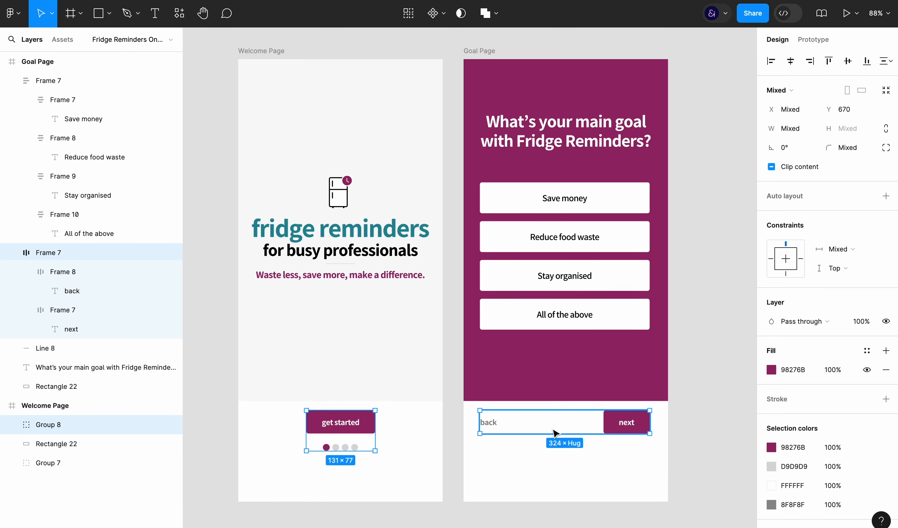
{"action": "mouse_move", "coordinate": [555, 422]}
{"action": "left_mouse_down"}
{"action": "mouse_move", "coordinate": [554, 458]}
{"action": "mouse_move", "coordinate": [553, 438]}
{"action": "left_mouse_up"}
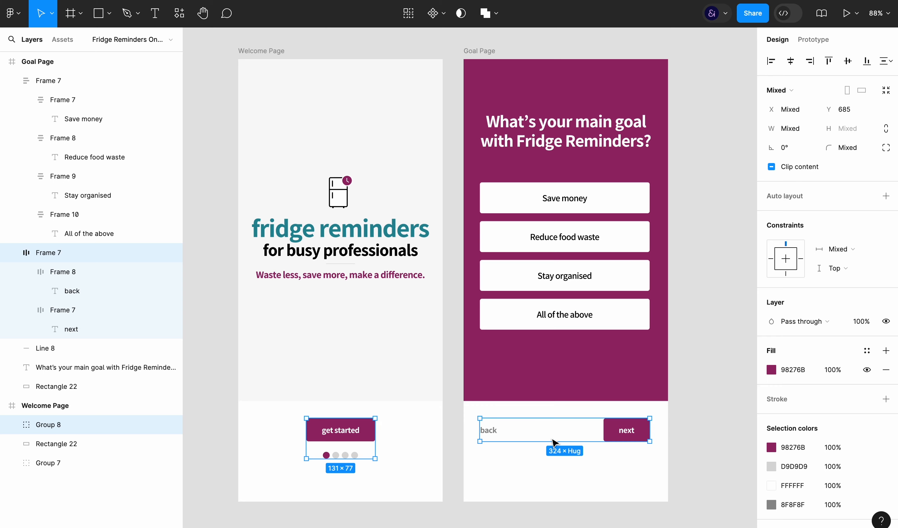
{"action": "left_click", "coordinate": [660, 423]}
{"action": "left_click", "coordinate": [682, 417]}
{"action": "double_click", "coordinate": [605, 313]}
{"action": "left_click", "coordinate": [615, 203]}
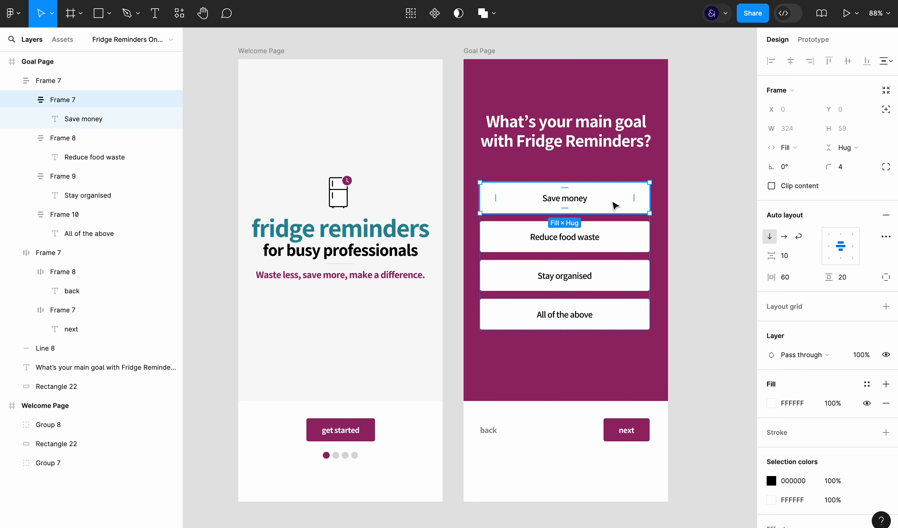
Fill the last three pagination dots with the page background's light grey, F9F9F9
{"action": "double_click", "coordinate": [323, 469]}
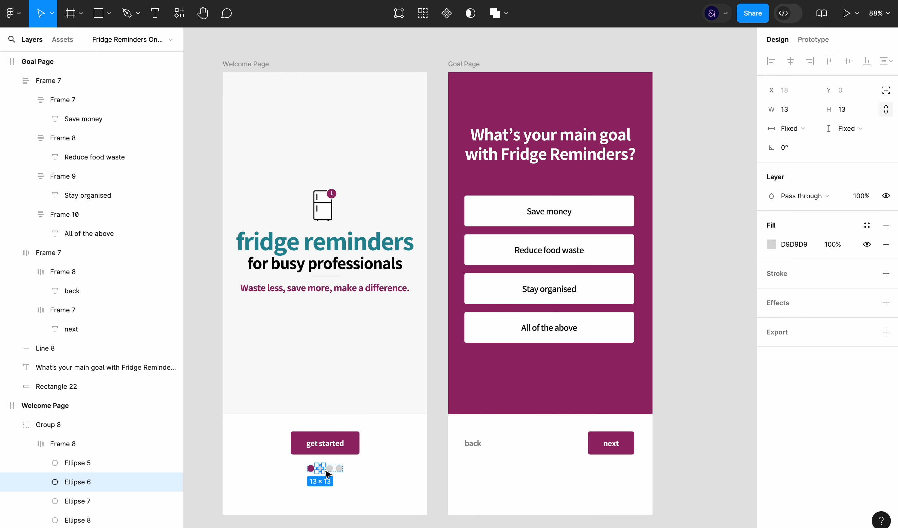
{"action": "left_click", "coordinate": [78, 520], "text": "shift"}
{"action": "left_click", "coordinate": [772, 274]}
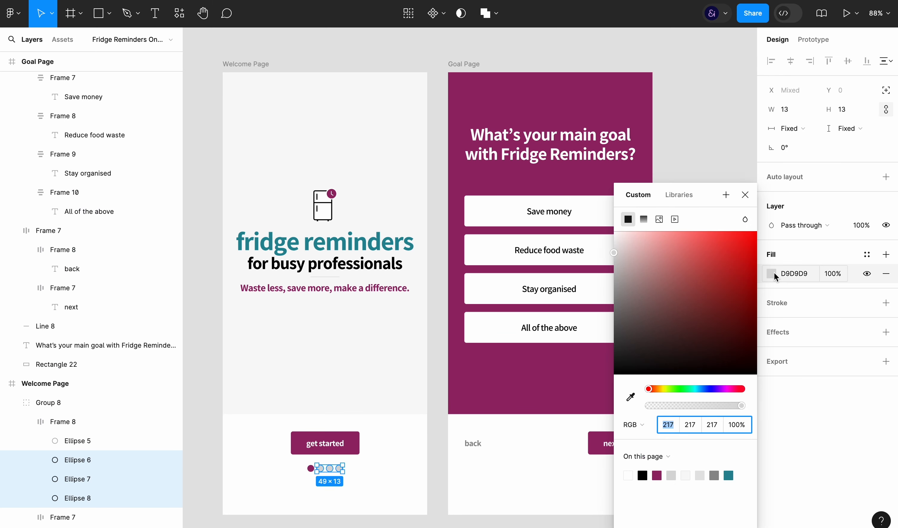
{"action": "left_click", "coordinate": [631, 398]}
{"action": "left_click", "coordinate": [339, 372]}
{"action": "left_click", "coordinate": [763, 231]}
Add a 1-wide inside stroke to the three light dots and colour it with the Goal Page's maroon
{"action": "left_click", "coordinate": [886, 302]}
{"action": "left_click", "coordinate": [771, 321]}
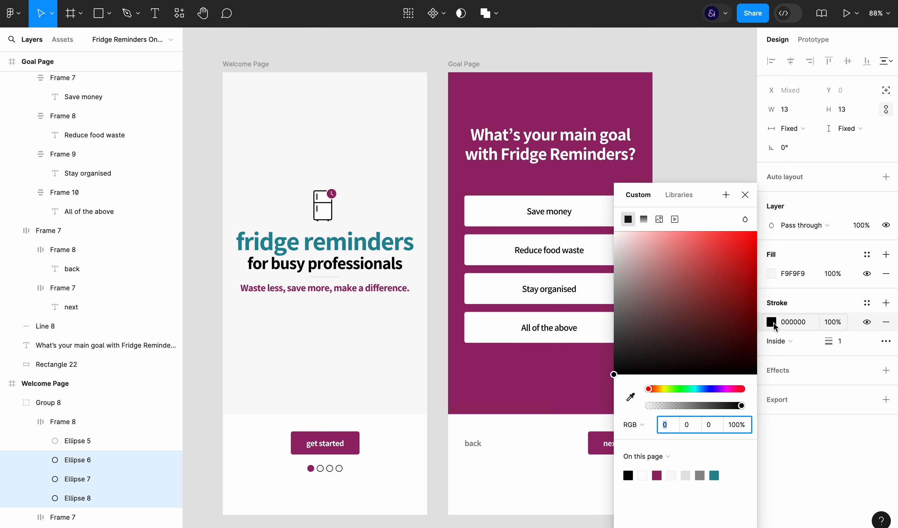
{"action": "left_click", "coordinate": [631, 397]}
{"action": "left_click", "coordinate": [580, 399]}
{"action": "left_click", "coordinate": [446, 446]}
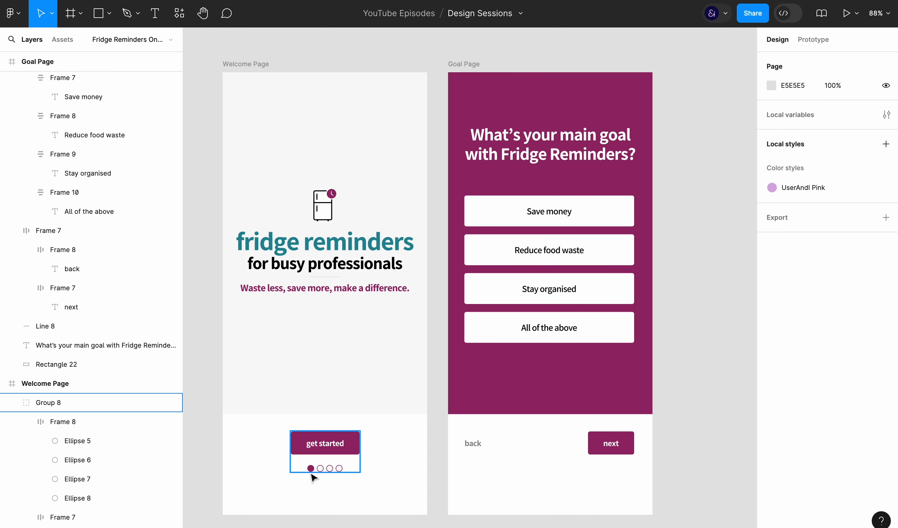
{"action": "left_click", "coordinate": [100, 441]}
{"action": "left_click", "coordinate": [106, 497]}
{"action": "left_click", "coordinate": [105, 459], "text": "shift"}
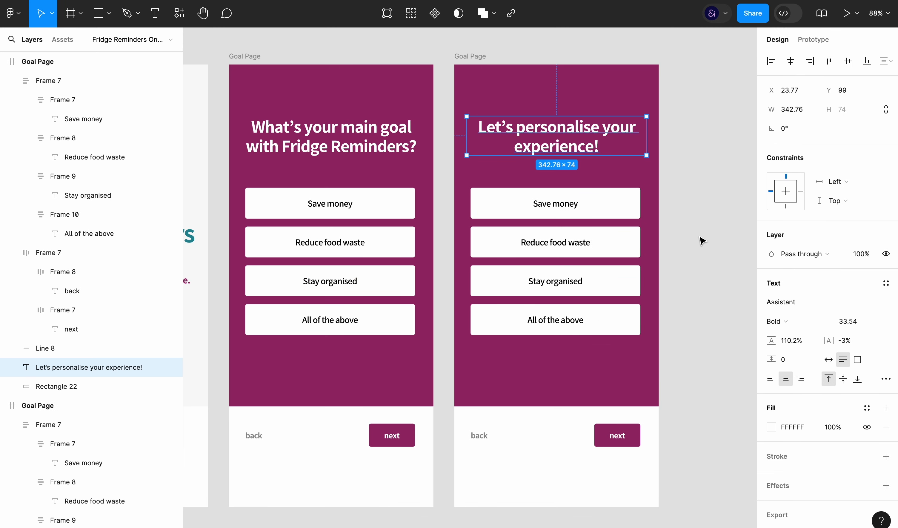
Change the duplicated Goal Page's heading to "Let's personalise your experience!" and recolour its maroon fills to the teal 278B98
{"action": "left_click", "coordinate": [699, 239]}
{"action": "left_click", "coordinate": [470, 55]}
{"action": "left_click", "coordinate": [779, 437]}
{"action": "left_click", "coordinate": [727, 475]}
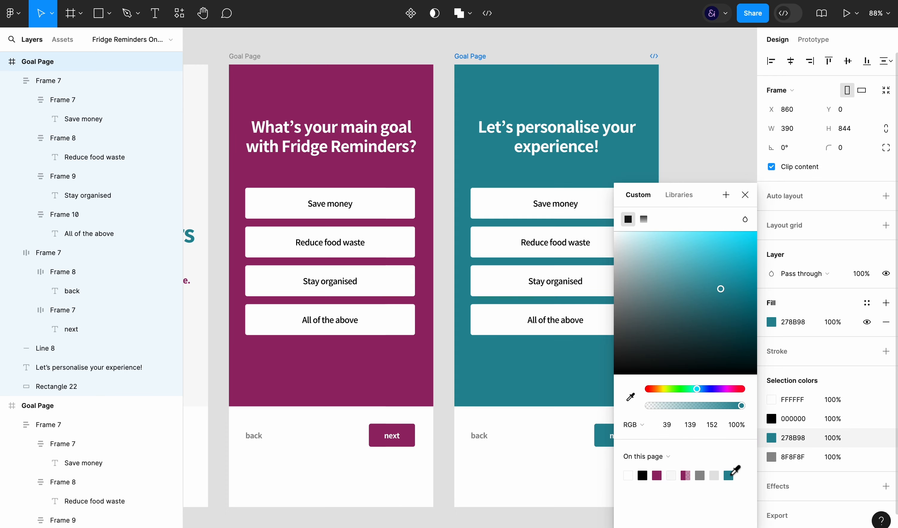
{"action": "left_click", "coordinate": [715, 166]}
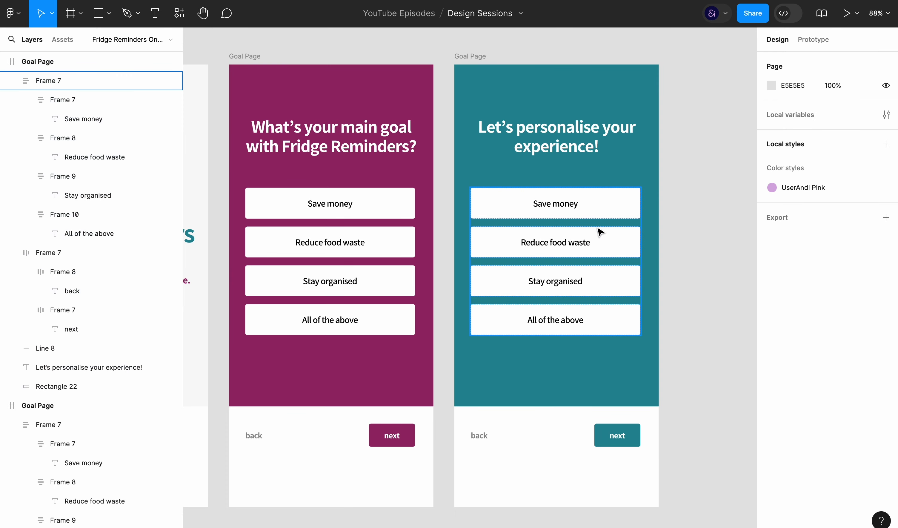
Add the white label "Number of people in your household?" below the Save money box in the teal page's option list
{"action": "left_click", "coordinate": [517, 212]}
{"action": "key", "text": "t"}
{"action": "left_click", "coordinate": [520, 212]}
{"action": "left_click", "coordinate": [603, 251]}
{"action": "left_click", "coordinate": [517, 239]}
{"action": "key", "text": "t"}
{"action": "left_click", "coordinate": [511, 223]}
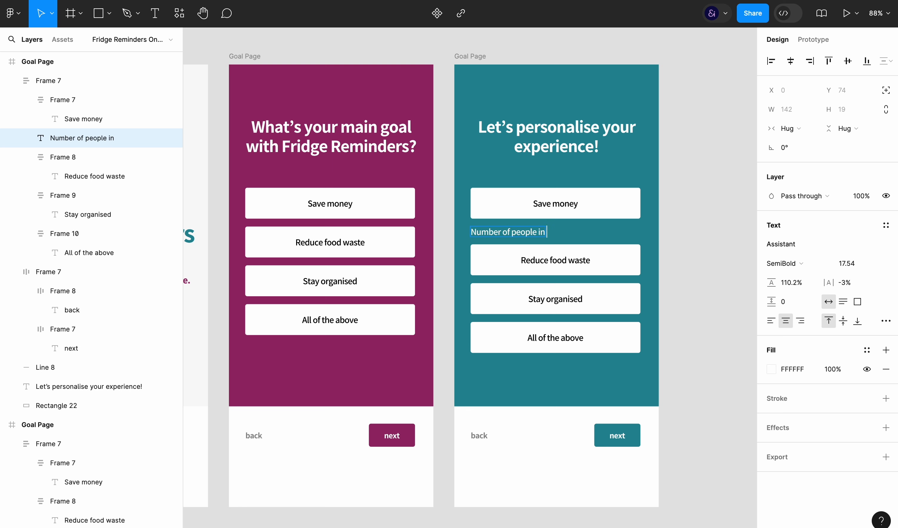
{"action": "key", "text": "Escape"}
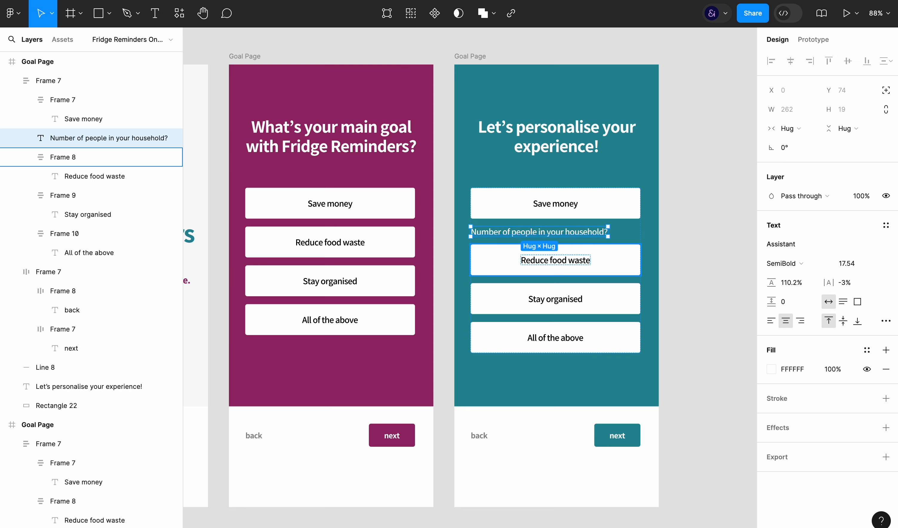
Duplicate the Reduce food waste box within the teal page's option list
{"action": "left_click", "coordinate": [621, 255]}
{"action": "key", "text": "ctrl+d"}
{"action": "key", "text": "r"}
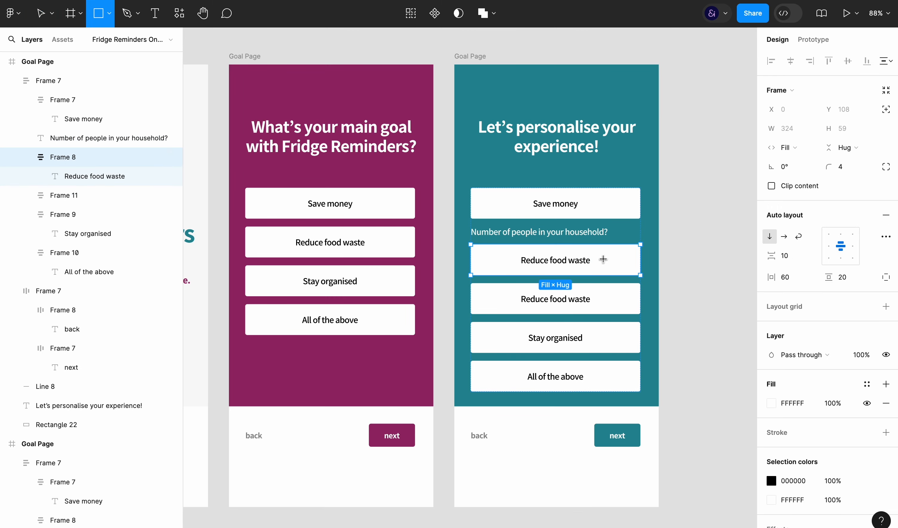
{"action": "key", "text": "v"}
{"action": "left_click", "coordinate": [700, 266]}
Delete every option box on the teal page except the one directly beneath the household label
{"action": "double_click", "coordinate": [605, 302]}
{"action": "left_click", "coordinate": [605, 337], "text": "shift"}
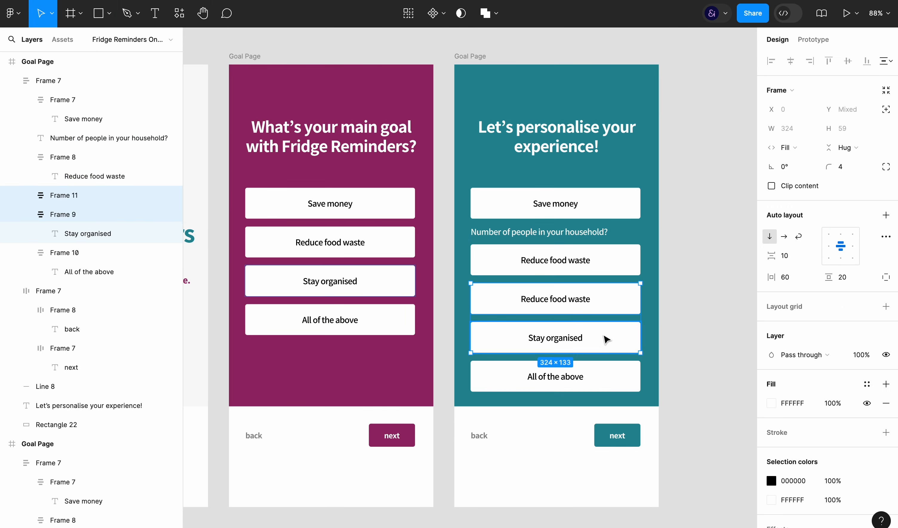
{"action": "left_click", "coordinate": [608, 374], "text": "shift"}
{"action": "key", "text": "Delete"}
{"action": "left_click", "coordinate": [616, 208]}
{"action": "key", "text": "Delete"}
Change the remaining box's text to 2 and left-align it with a horizontal padding of 30
{"action": "double_click", "coordinate": [566, 222]}
{"action": "double_click", "coordinate": [566, 221]}
{"action": "type", "text": "2"}
{"action": "key", "text": "Escape"}
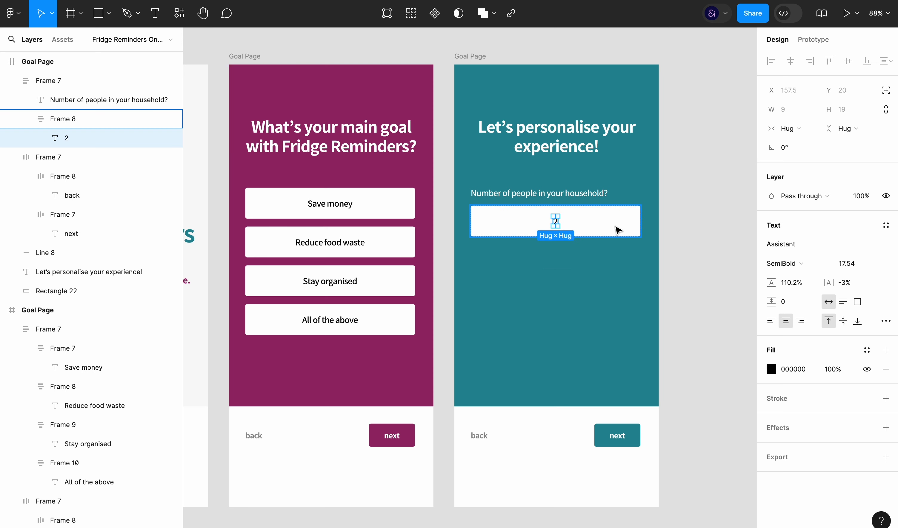
{"action": "left_click", "coordinate": [617, 230]}
{"action": "left_click", "coordinate": [826, 250]}
{"action": "type", "text": "40"}
{"action": "key", "text": "Return"}
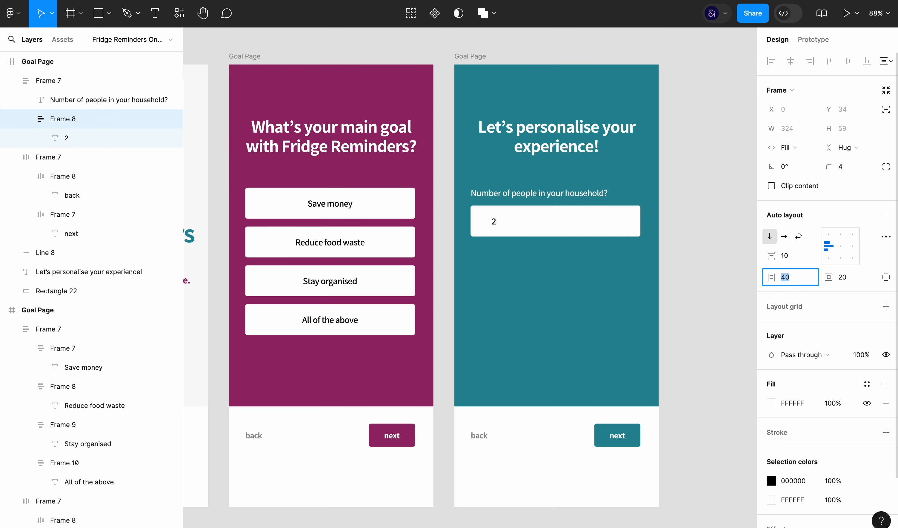
{"action": "left_click", "coordinate": [722, 281]}
Draw a 37 × 37 square beside the page, remove its upper-left corner point, and move the open shape into the answer box
{"action": "key", "text": "r"}
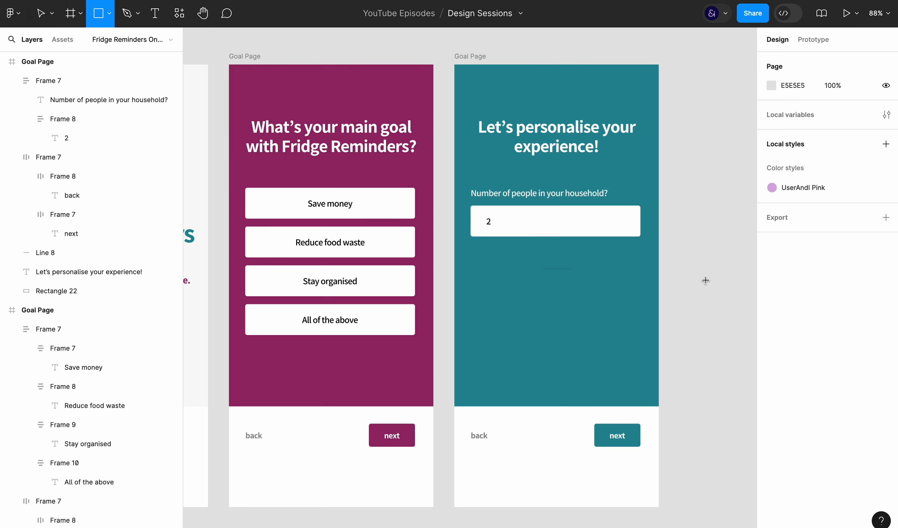
{"action": "left_click_drag", "start_coordinate": [699, 277], "coordinate": [720, 298]}
{"action": "double_click", "coordinate": [710, 289]}
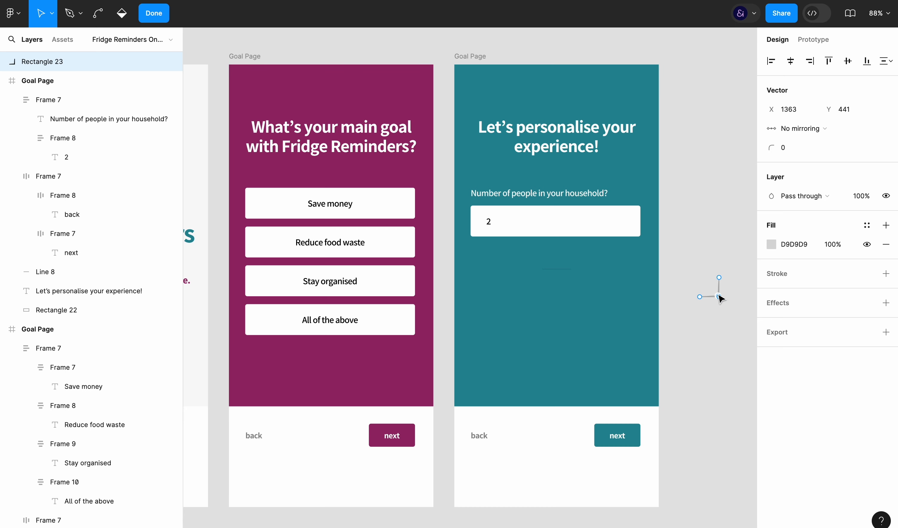
{"action": "key", "text": "Escape"}
{"action": "key", "text": "Escape"}
{"action": "left_click_drag", "start_coordinate": [711, 290], "coordinate": [621, 253]}
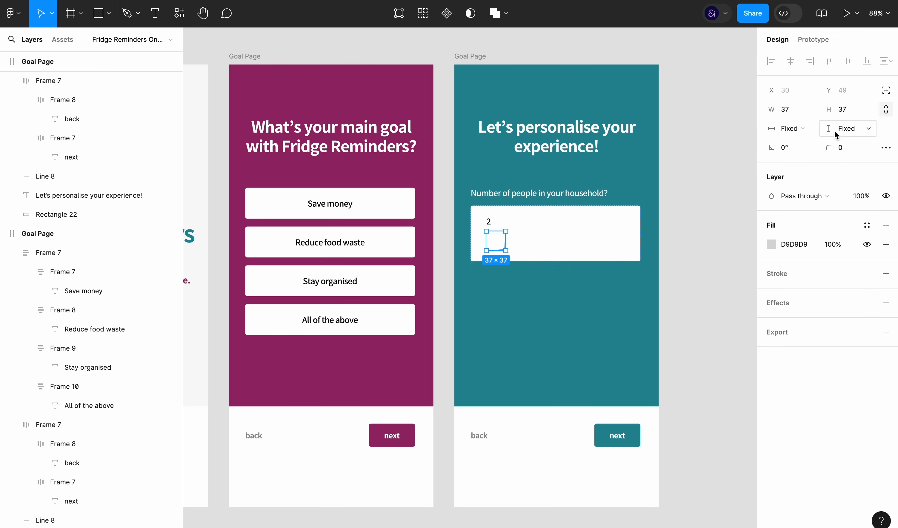
Switch the answer box to horizontal auto layout and rotate the corner shape to -45° as a downward chevron
{"action": "left_click", "coordinate": [586, 234]}
{"action": "left_click", "coordinate": [786, 241]}
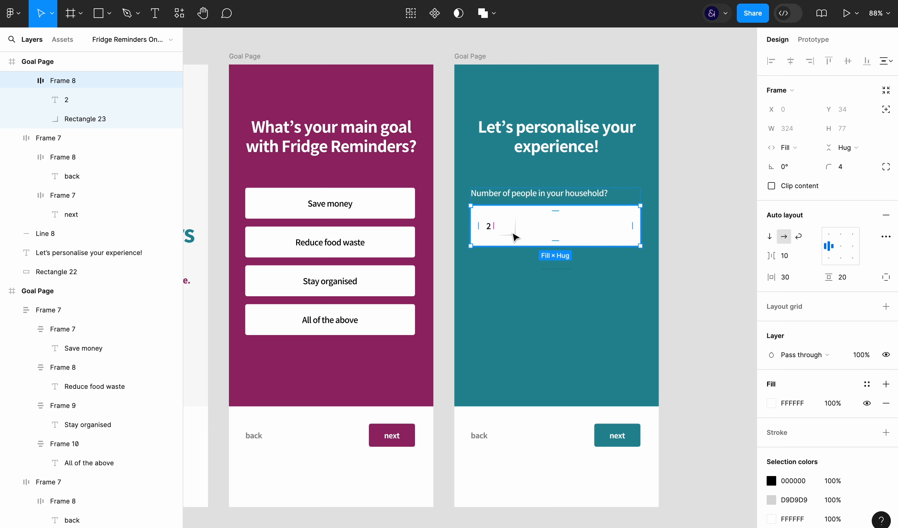
{"action": "left_click", "coordinate": [514, 234]}
{"action": "left_click_drag", "start_coordinate": [517, 239], "coordinate": [524, 227]}
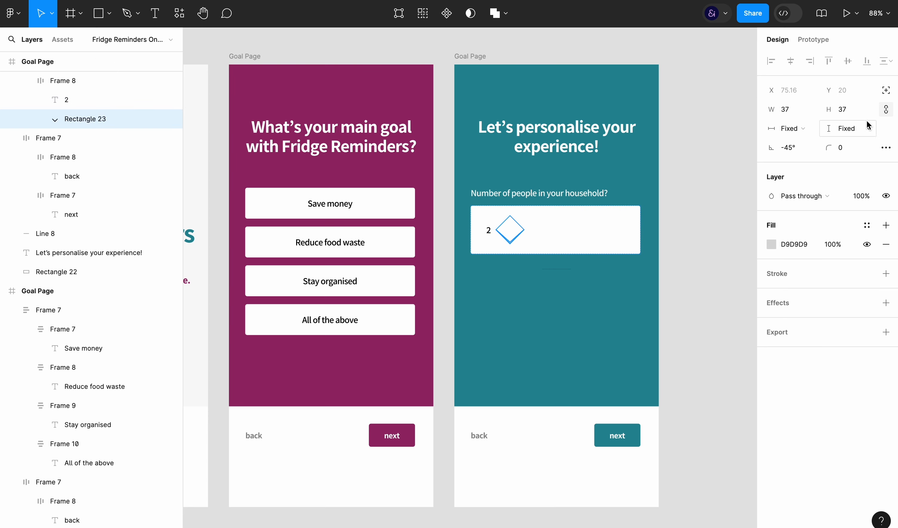
Resize the chevron to 16 × 16 and set its fill to black, 000
{"action": "left_click", "coordinate": [846, 109]}
{"action": "type", "text": "16"}
{"action": "key", "text": "Return"}
{"action": "left_click", "coordinate": [789, 245]}
{"action": "type", "text": "000000"}
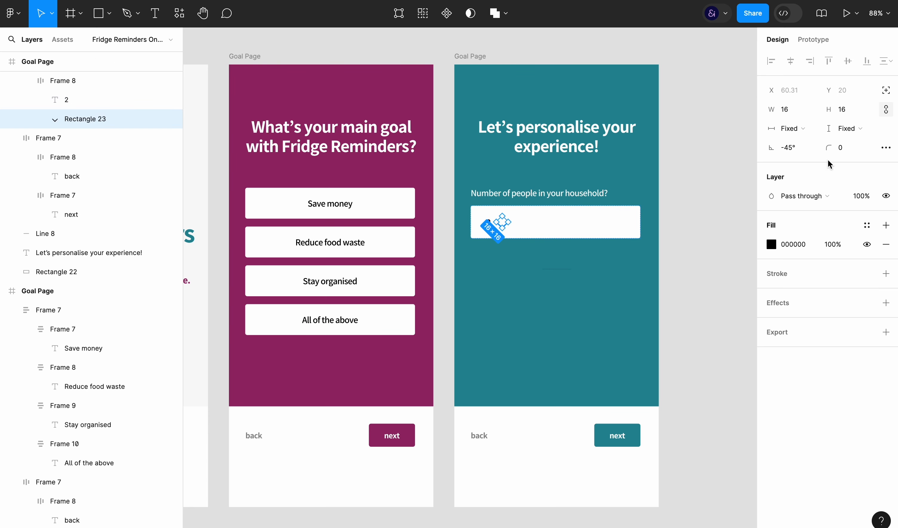
Set the answer box's item spacing to Auto, with the 2 and the chevron at opposite ends
{"action": "left_click", "coordinate": [635, 227]}
{"action": "double_click", "coordinate": [831, 246]}
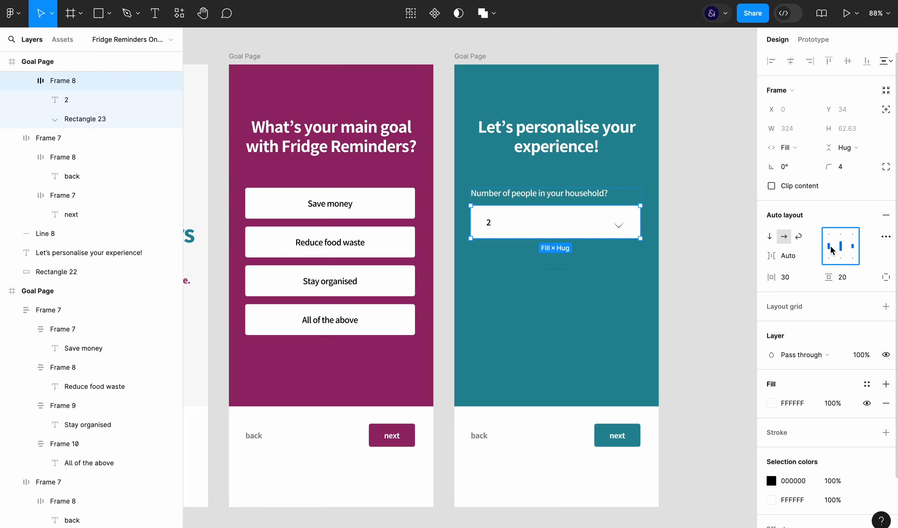
{"action": "left_click", "coordinate": [623, 232]}
{"action": "scroll", "coordinate": [621, 230], "scroll_direction": "up", "scroll_amount": 5}
{"action": "scroll", "coordinate": [621, 230], "scroll_direction": "down", "scroll_amount": 6}
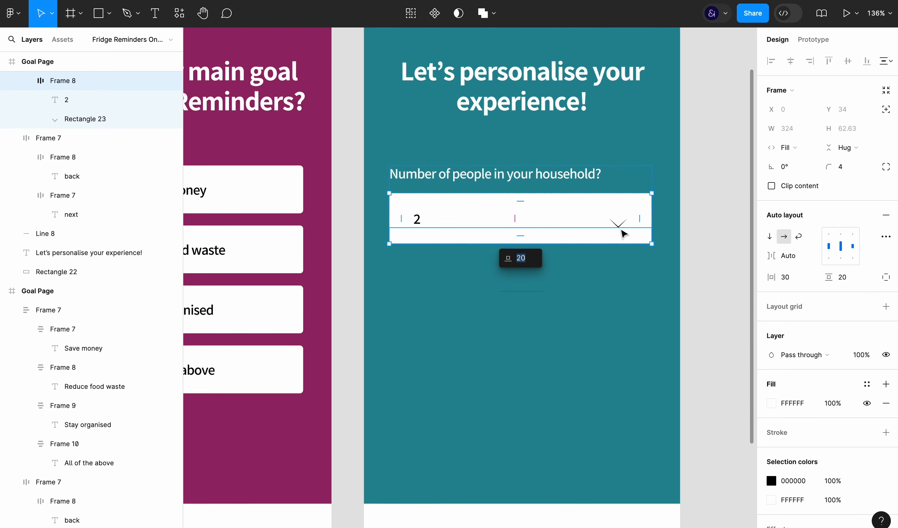
{"action": "key", "text": "Escape"}
{"action": "left_click", "coordinate": [593, 217]}
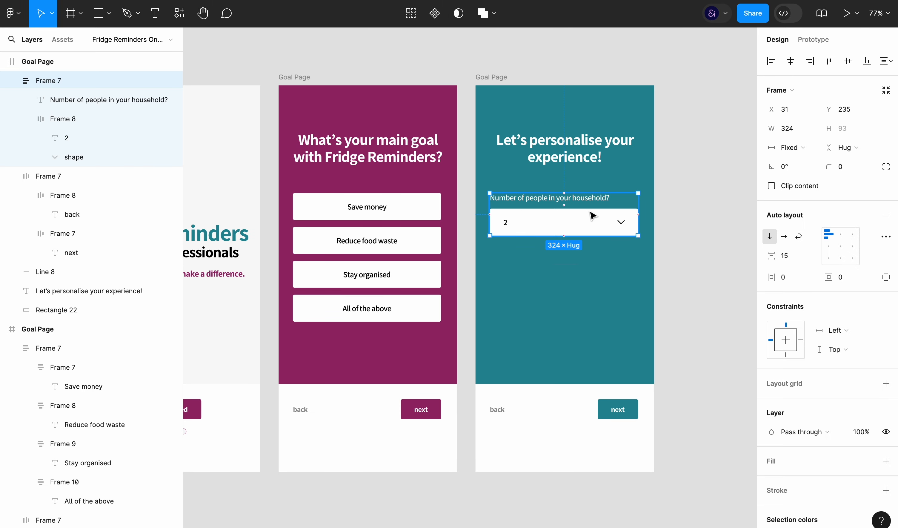
Set the font size of the "Number of people in your household?" label to 19.54
{"action": "left_click", "coordinate": [589, 227]}
{"action": "key", "text": "super+a"}
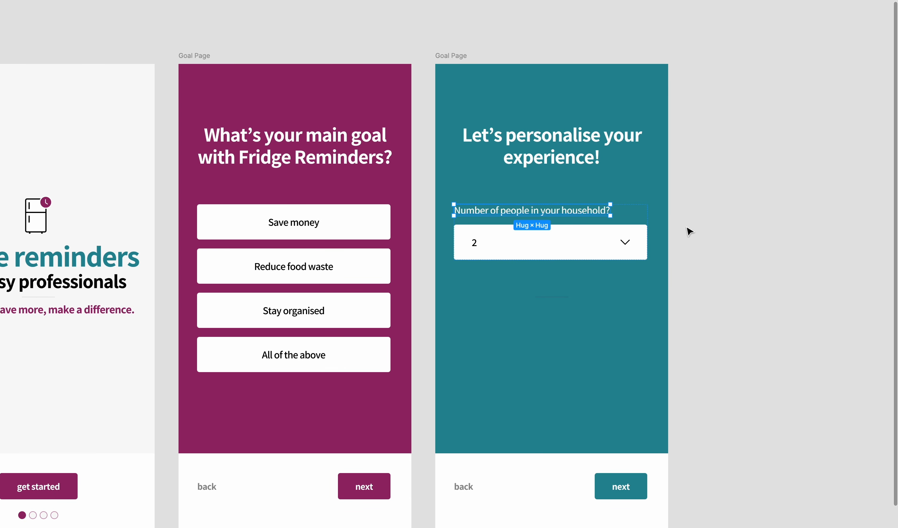
{"action": "key", "text": "super+backslash"}
{"action": "left_click", "coordinate": [855, 264]}
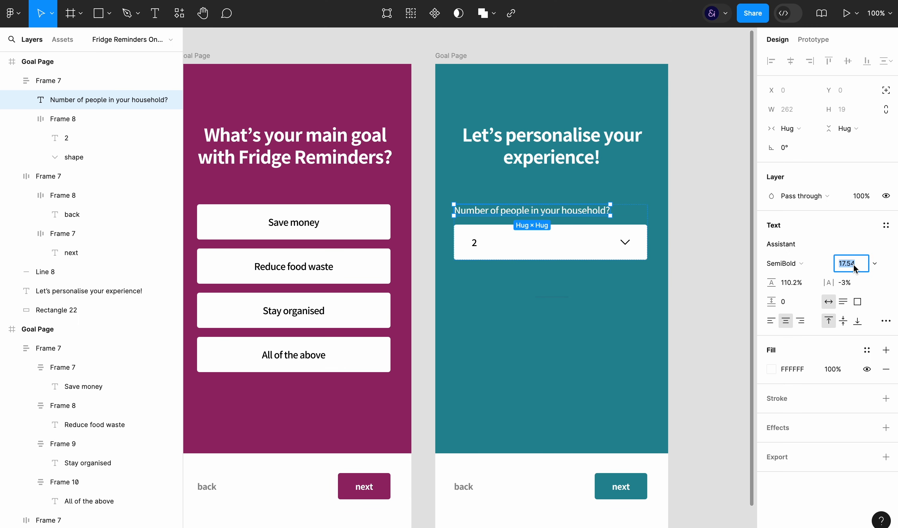
{"action": "key", "text": "Up"}
{"action": "key", "text": "Up"}
{"action": "key", "text": "Up"}
{"action": "key", "text": "Down"}
{"action": "key", "text": "Down"}
{"action": "key", "text": "Up"}
{"action": "left_click", "coordinate": [684, 377]}
{"action": "key", "text": "super+backslash"}
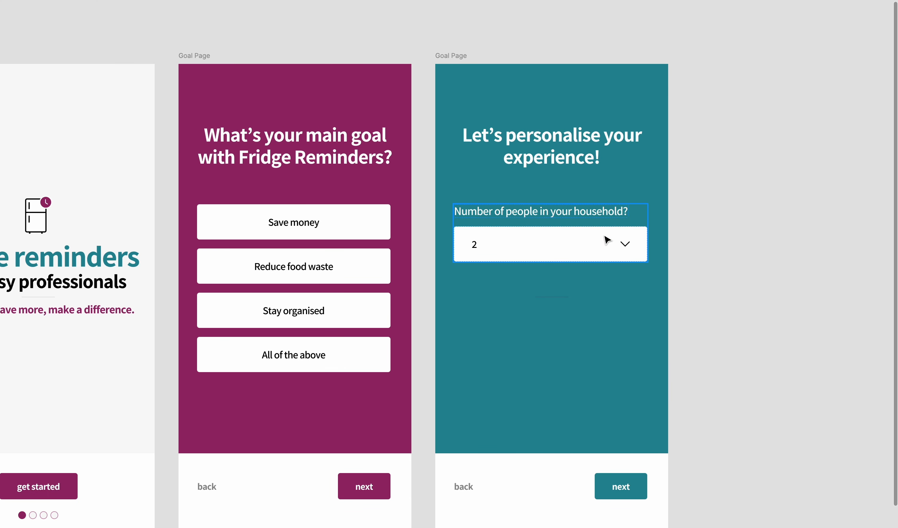
Set the font size of the four option texts on the maroon Goal Page to 20
{"action": "left_click", "coordinate": [288, 224], "text": "super"}
{"action": "left_click", "coordinate": [286, 267], "text": "shift+super"}
{"action": "left_click", "coordinate": [283, 314], "text": "shift+super"}
{"action": "key", "text": "super+backslash"}
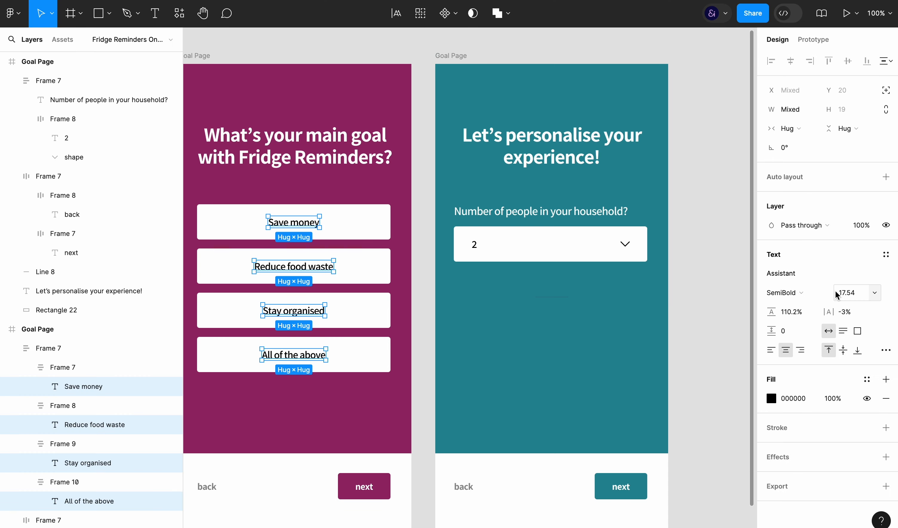
{"action": "left_click", "coordinate": [836, 293]}
{"action": "type", "text": "19"}
{"action": "key", "text": "Return"}
{"action": "left_click", "coordinate": [837, 293]}
{"action": "key", "text": "Up"}
{"action": "key", "text": "Down"}
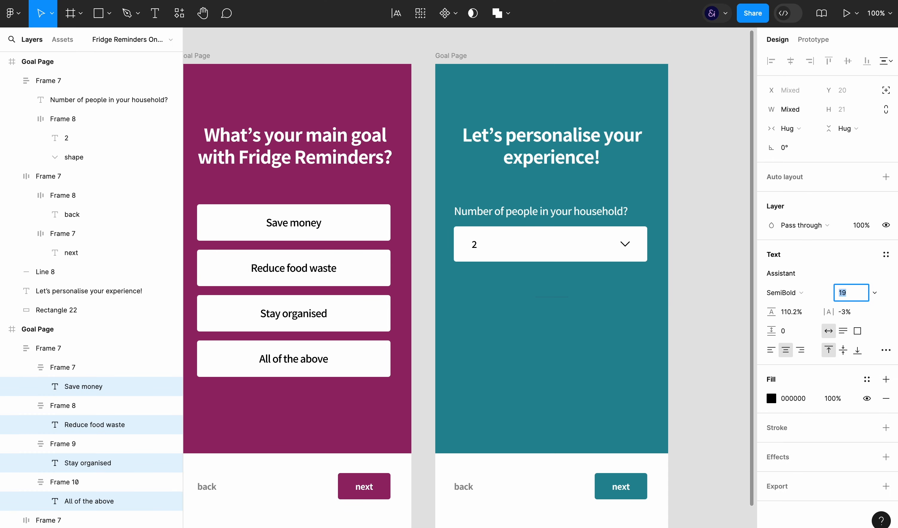
{"action": "key", "text": "Up"}
{"action": "left_click", "coordinate": [710, 305]}
{"action": "key", "text": "super+backslash"}
Group the household label with its dropdown box and name the group Option
{"action": "left_click", "coordinate": [578, 242]}
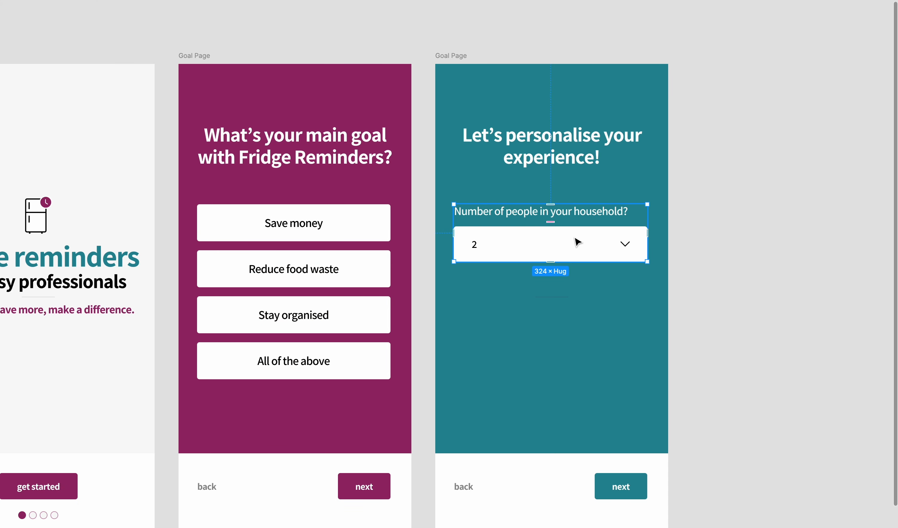
{"action": "key", "text": "super+backslash"}
{"action": "left_click", "coordinate": [26, 119]}
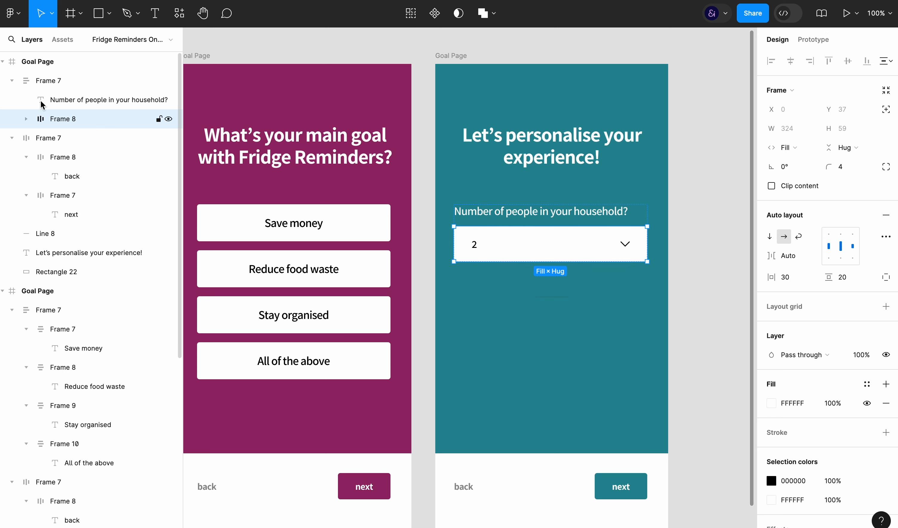
{"action": "left_click", "coordinate": [80, 100], "text": "shift"}
{"action": "key", "text": "super+g"}
{"action": "double_click", "coordinate": [81, 99]}
{"action": "type", "text": "Option"}
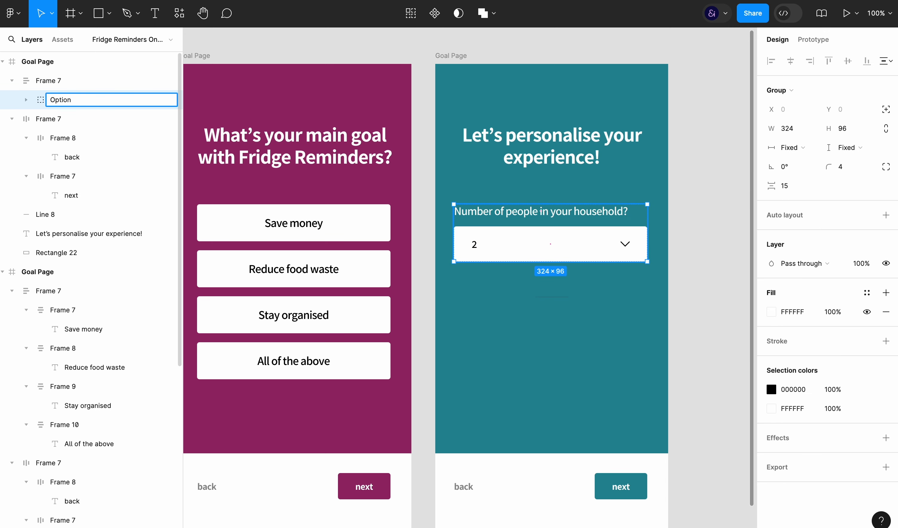
Duplicate the Option group within its frame and set the frame's vertical spacing to 25
{"action": "key", "text": "super+d"}
{"action": "left_click", "coordinate": [572, 270]}
{"action": "left_click", "coordinate": [847, 279]}
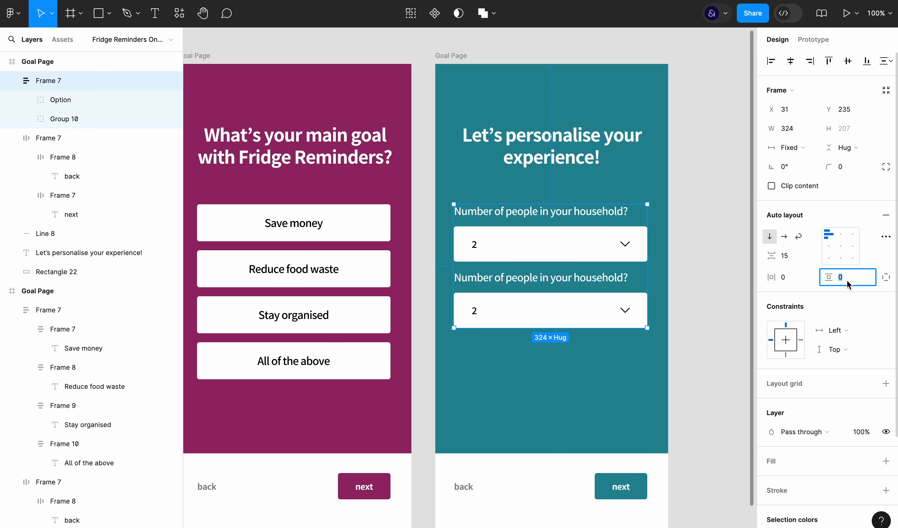
{"action": "key", "text": "shift+Up"}
{"action": "key", "text": "shift+Down"}
{"action": "left_click", "coordinate": [784, 256]}
{"action": "key", "text": "shift+Up"}
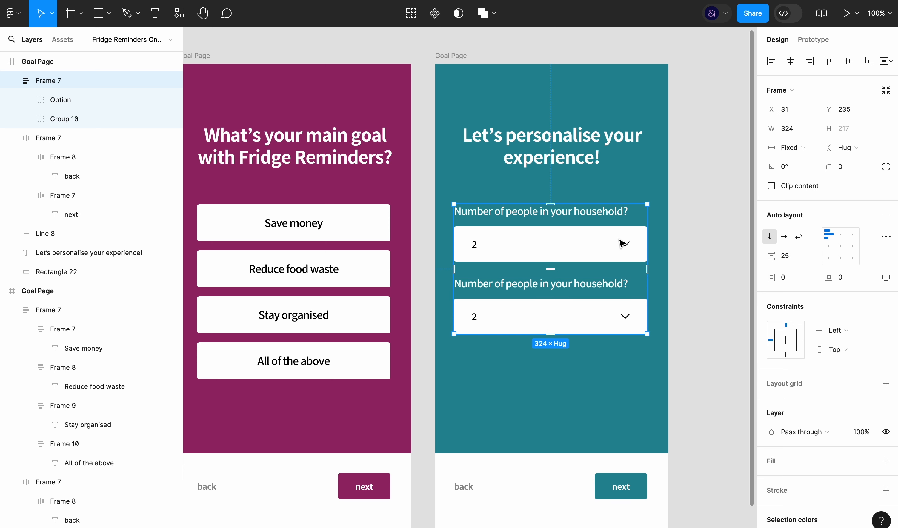
Set the spacing between label and dropdown box to 10 in both question groups
{"action": "double_click", "coordinate": [620, 240]}
{"action": "left_click", "coordinate": [787, 187]}
{"action": "key", "text": "shift+Down"}
{"action": "key", "text": "Up"}
{"action": "key", "text": "Up"}
{"action": "key", "text": "Up"}
{"action": "key", "text": "Up"}
{"action": "key", "text": "Up"}
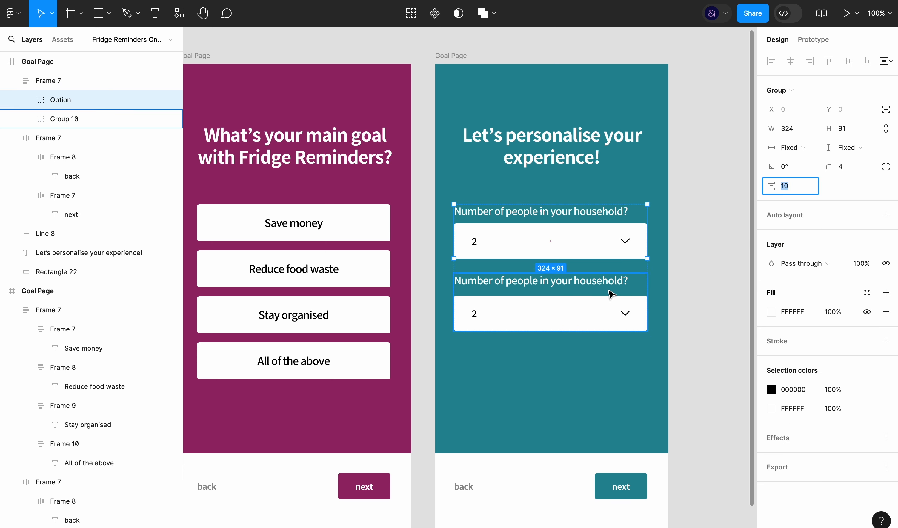
{"action": "left_click", "coordinate": [612, 295]}
{"action": "left_click", "coordinate": [787, 186]}
{"action": "type", "text": "10"}
{"action": "key", "text": "Return"}
{"action": "left_click", "coordinate": [711, 271]}
Change the second question to "How often do you shop for groceries?" and its answer to Weekly
{"action": "double_click", "coordinate": [498, 282]}
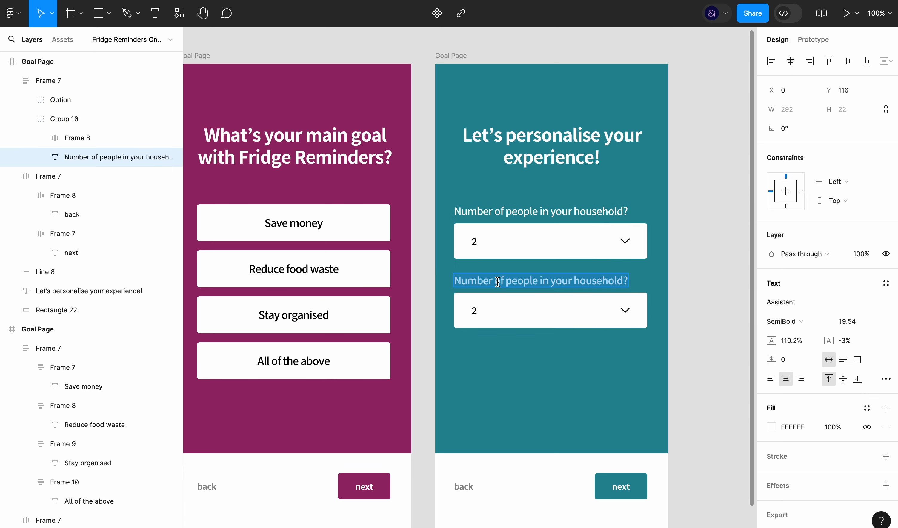
{"action": "type", "text": "How often do you shop for groceries?"}
{"action": "key", "text": "Escape"}
{"action": "double_click", "coordinate": [474, 311]}
{"action": "type", "text": "Weekly"}
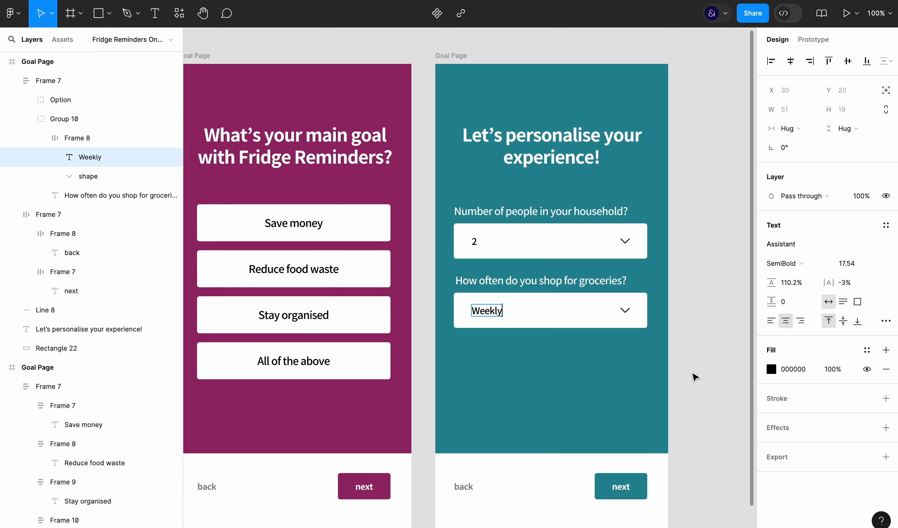
{"action": "left_click", "coordinate": [693, 374]}
Duplicate the teal personalisation page and name the copy Notifications
{"action": "key", "text": "ctrl+backslash"}
{"action": "scroll", "coordinate": [700, 281], "scroll_direction": "down", "scroll_amount": 1}
{"action": "scroll", "coordinate": [700, 278], "scroll_direction": "down", "scroll_amount": 2}
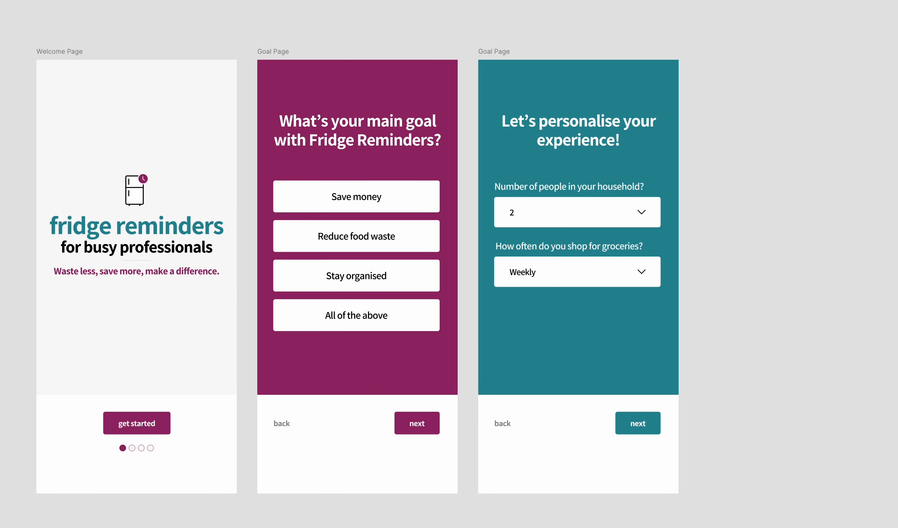
{"action": "left_click", "coordinate": [495, 53]}
{"action": "key", "text": "ctrl+d"}
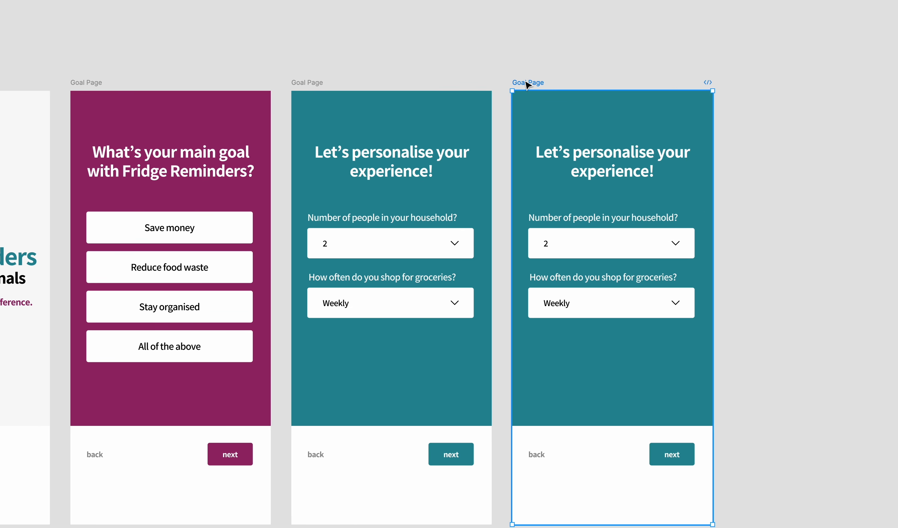
{"action": "type", "text": "Notifications"}
{"action": "left_click", "coordinate": [765, 192]}
Replace the Notifications page's heading with "Never forget about your food!"
{"action": "scroll", "coordinate": [764, 191], "scroll_direction": "down", "scroll_amount": 1}
{"action": "double_click", "coordinate": [624, 133]}
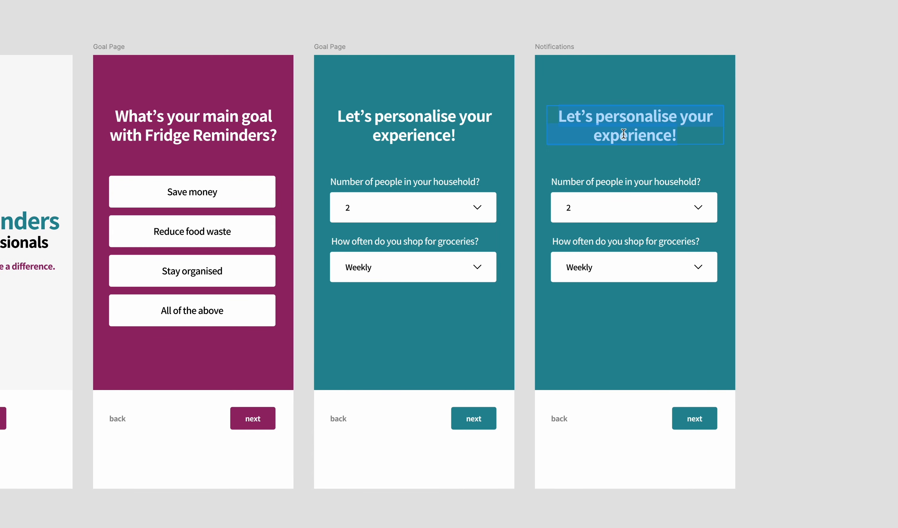
{"action": "type", "text": "Never forget about your food!"}
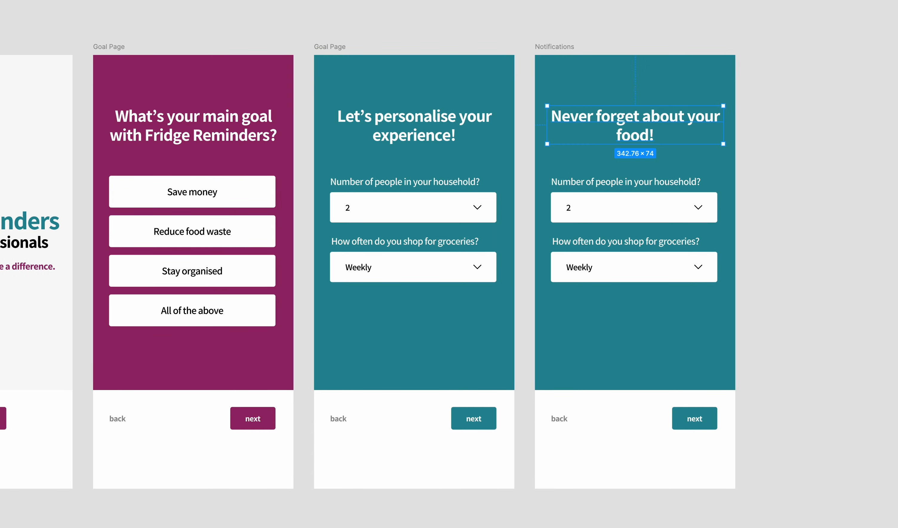
Delete the groceries question group and the household dropdown box from the Notifications page, keeping the household label
{"action": "left_click", "coordinate": [646, 196]}
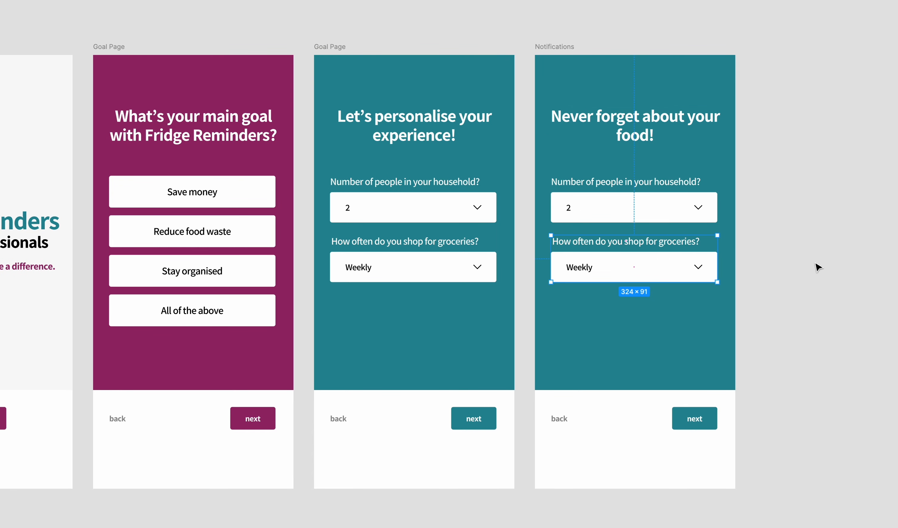
{"action": "key", "text": "Delete"}
{"action": "left_click", "coordinate": [675, 186]}
{"action": "left_click", "coordinate": [676, 220]}
{"action": "key", "text": "Delete"}
Replace the remaining label with "Enable notifications to get timely reminders before food expires." and narrow its text box to 320 wide
{"action": "double_click", "coordinate": [627, 182]}
{"action": "key", "text": "ctrl+v"}
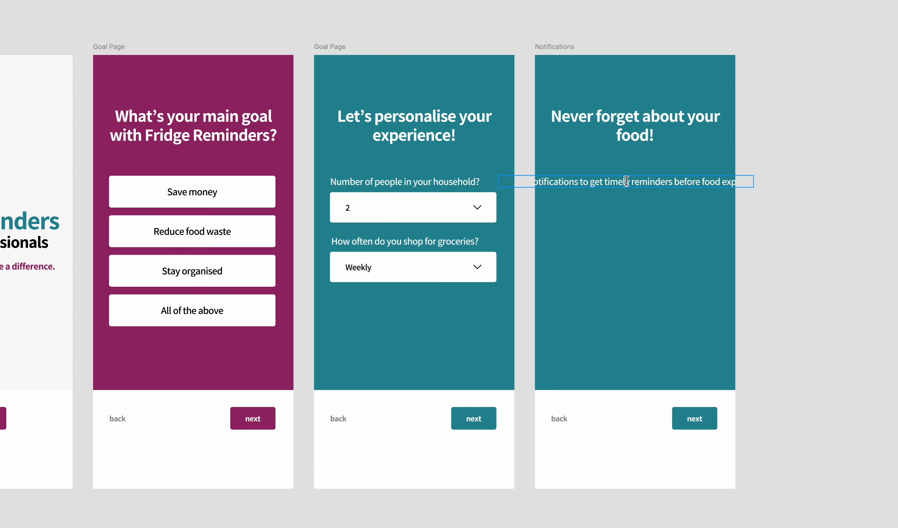
{"action": "left_click_drag", "start_coordinate": [754, 181], "coordinate": [709, 183]}
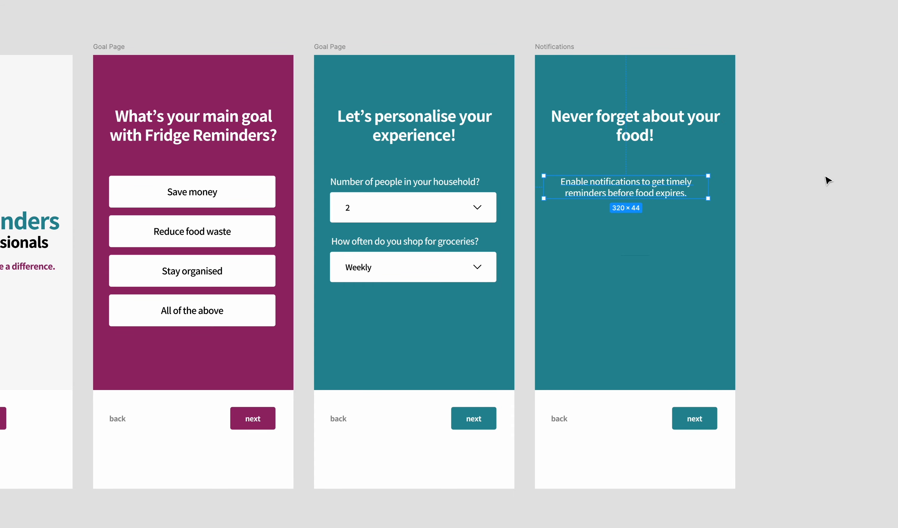
Centre the "Enable notifications…" text horizontally on the Notifications page and place it closely beneath the heading
{"action": "key", "text": "super+backslash"}
{"action": "left_click", "coordinate": [790, 63]}
{"action": "key", "text": "super+backslash"}
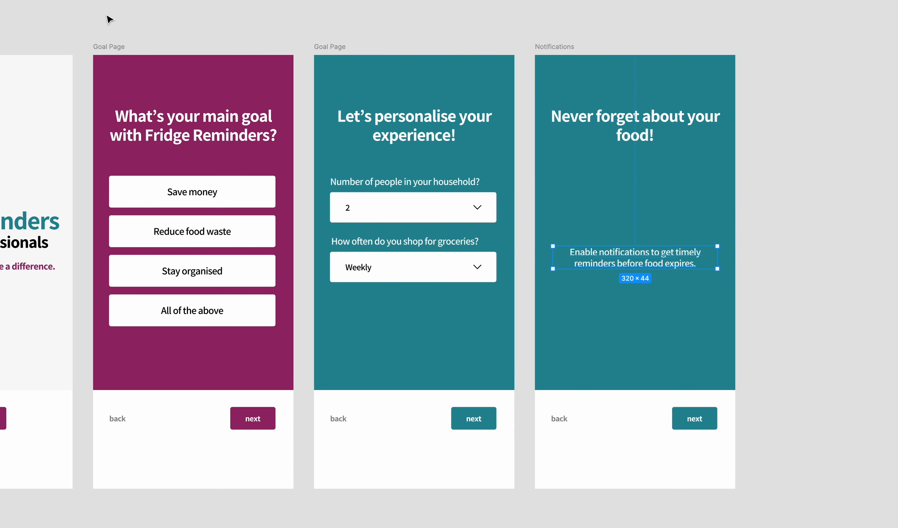
{"action": "scroll", "coordinate": [569, 176], "scroll_direction": "right", "scroll_amount": 3}
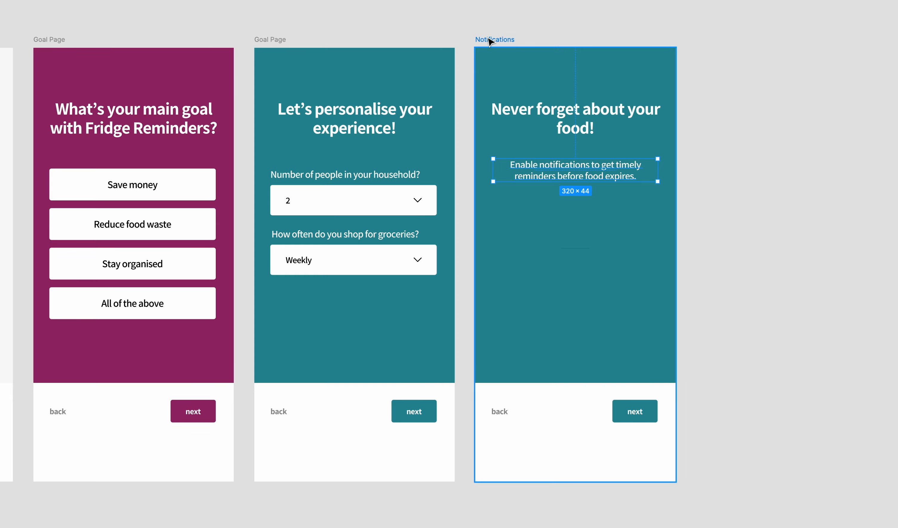
Replace the "back" label in the magenta Goal Page's button row with a left arrow at the row's start
{"action": "scroll", "coordinate": [488, 39], "scroll_direction": "left", "scroll_amount": 5}
{"action": "left_click", "coordinate": [326, 394]}
{"action": "key", "text": "super+v"}
{"action": "key", "text": "Left"}
{"action": "key", "text": "Left"}
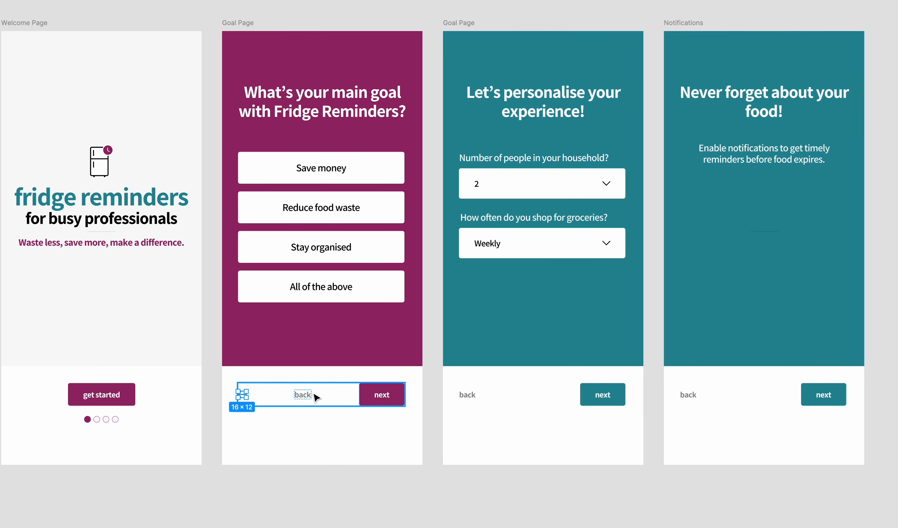
{"action": "left_click", "coordinate": [307, 395]}
{"action": "key", "text": "BackSpace"}
Set the stroke of the magenta page's back arrow to 000000
{"action": "left_click", "coordinate": [246, 395]}
{"action": "key", "text": "super+backslash"}
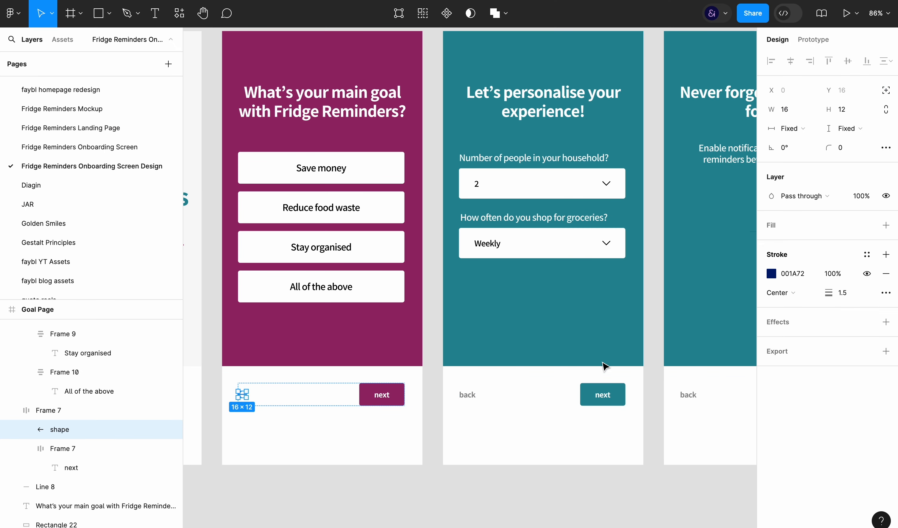
{"action": "left_click", "coordinate": [785, 277]}
{"action": "left_click", "coordinate": [544, 498]}
{"action": "left_click", "coordinate": [281, 380], "text": "super"}
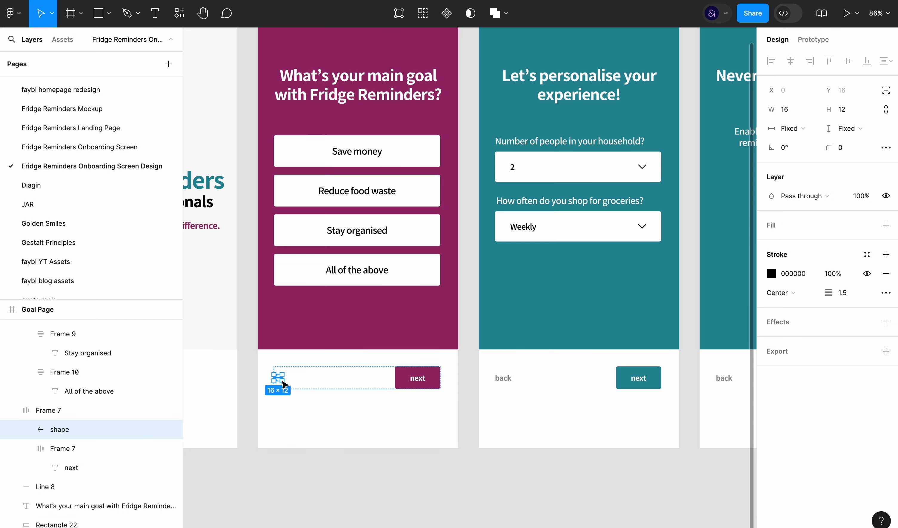
Copy the black back arrow to the start of the teal personalisation page's button row and delete its "back" label
{"action": "key", "text": "super+c"}
{"action": "left_click", "coordinate": [508, 379]}
{"action": "key", "text": "super+v"}
{"action": "key", "text": "Left"}
{"action": "key", "text": "Left"}
{"action": "left_click", "coordinate": [549, 377]}
{"action": "left_click", "coordinate": [558, 378], "text": "super"}
{"action": "key", "text": "BackSpace"}
Delete the empty frame left between the arrow and the next button on the teal personalisation page
{"action": "scroll", "coordinate": [624, 394], "scroll_direction": "right", "scroll_amount": 3}
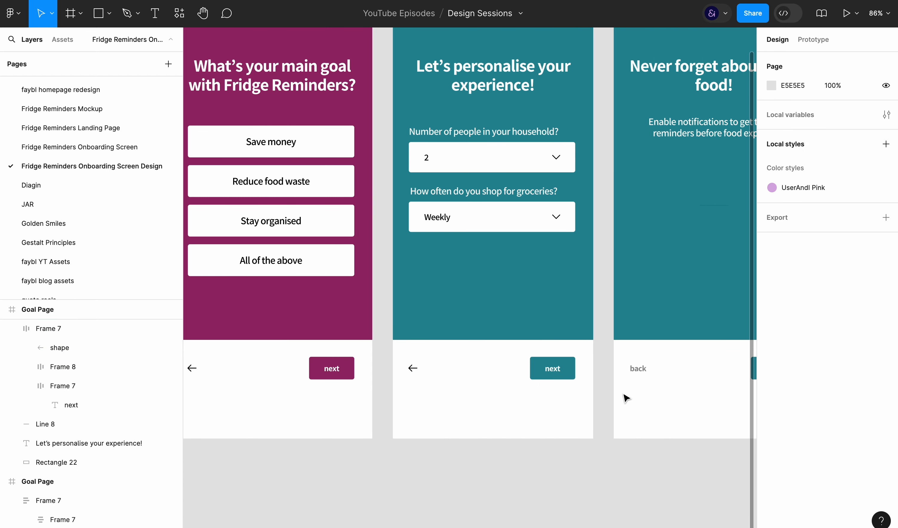
{"action": "left_click", "coordinate": [413, 369], "text": "super"}
{"action": "left_click", "coordinate": [472, 370]}
{"action": "key", "text": "BackSpace"}
Paste the back arrow at the start of the Notifications page's button row and delete its "back" label
{"action": "left_click", "coordinate": [637, 373]}
{"action": "scroll", "coordinate": [640, 373], "scroll_direction": "right", "scroll_amount": 2}
{"action": "key", "text": "super+v"}
{"action": "key", "text": "Left"}
{"action": "key", "text": "Left"}
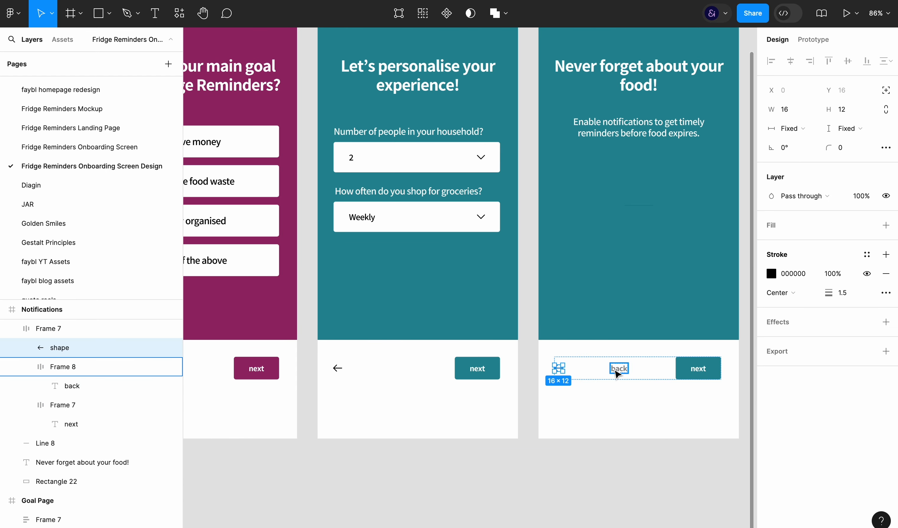
{"action": "left_click", "coordinate": [617, 373]}
{"action": "key", "text": "BackSpace"}
{"action": "key", "text": "super+backslash"}
Move the button rows of all four pages, including the Welcome Page's button and dots, down together in the white footers
{"action": "scroll", "coordinate": [563, 447], "scroll_direction": "left", "scroll_amount": 2}
{"action": "scroll", "coordinate": [565, 450], "scroll_direction": "left", "scroll_amount": 1}
{"action": "scroll", "coordinate": [566, 450], "scroll_direction": "up", "scroll_amount": 1}
{"action": "left_click", "coordinate": [671, 417]}
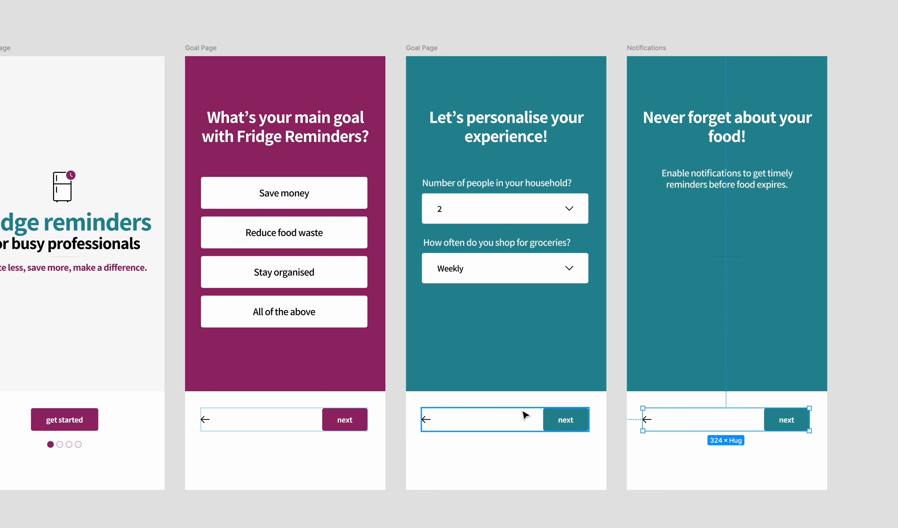
{"action": "left_click", "coordinate": [514, 417], "text": "shift"}
{"action": "left_click", "coordinate": [341, 423], "text": "shift"}
{"action": "left_click_drag", "start_coordinate": [95, 418], "coordinate": [94, 447]}
Reduce the white footer rectangles on all four pages to 132 high by lowering their upper edges
{"action": "left_click", "coordinate": [141, 399]}
{"action": "left_click", "coordinate": [275, 399], "text": "shift"}
{"action": "left_click", "coordinate": [500, 402], "text": "shift"}
{"action": "left_click", "coordinate": [693, 406], "text": "shift"}
{"action": "left_click_drag", "start_coordinate": [693, 391], "coordinate": [696, 422]}
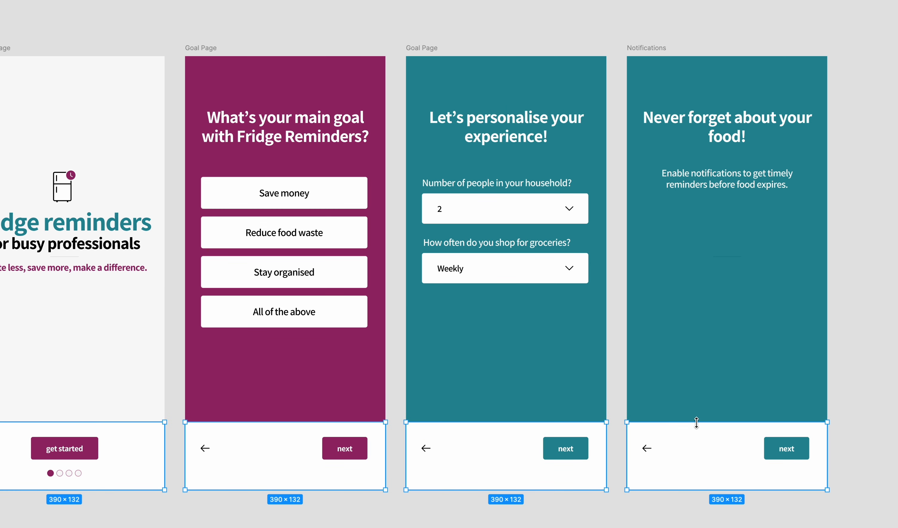
Lower the Welcome Page's logo block, and group the magenta Goal Page's heading and options at Y 151
{"action": "scroll", "coordinate": [700, 426], "scroll_direction": "left", "scroll_amount": 2}
{"action": "scroll", "coordinate": [700, 426], "scroll_direction": "down", "scroll_amount": 1}
{"action": "scroll", "coordinate": [699, 426], "scroll_direction": "up", "scroll_amount": 1}
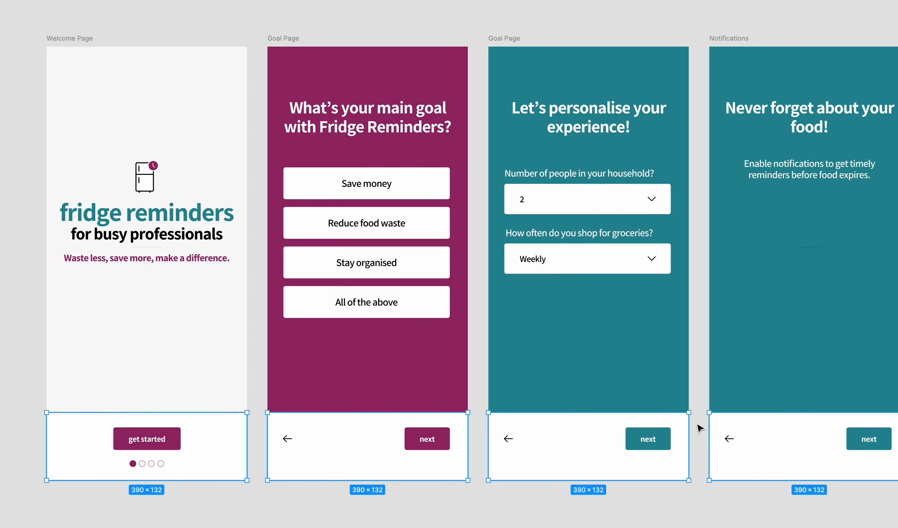
{"action": "left_click_drag", "start_coordinate": [201, 238], "coordinate": [200, 256]}
{"action": "left_click_drag", "start_coordinate": [401, 197], "coordinate": [401, 228]}
{"action": "key", "text": "ctrl+backslash"}
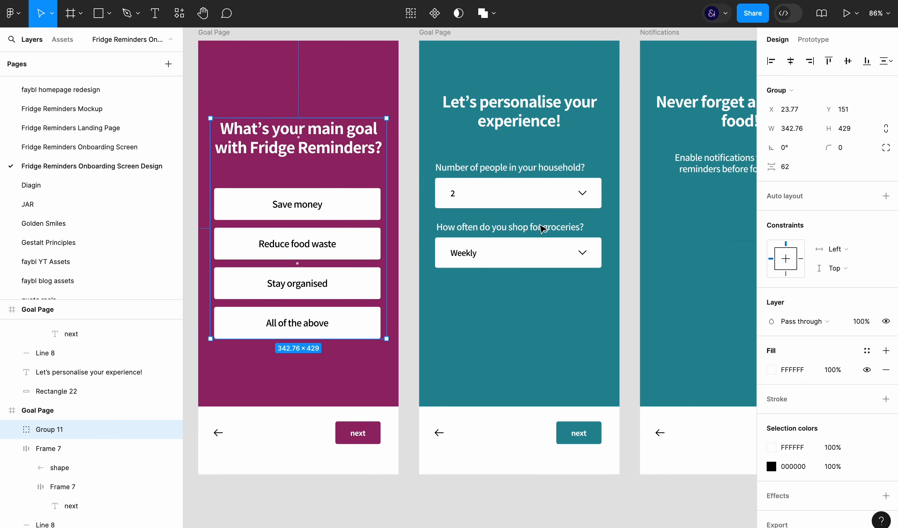
Group the teal personalisation page's heading and dropdown questions and set the group's Y position to 151
{"action": "left_click", "coordinate": [556, 105]}
{"action": "key", "text": "ctrl+g"}
{"action": "type", "text": "15"}
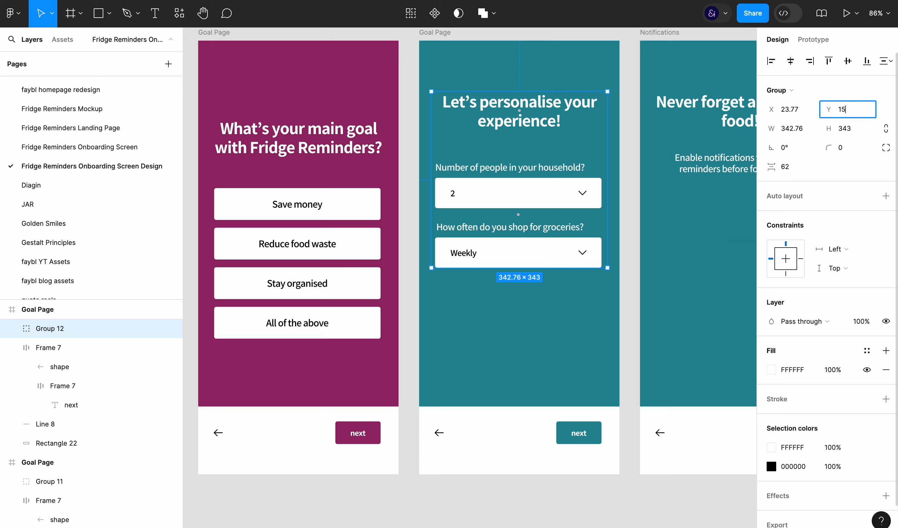
{"action": "type", "text": "1"}
{"action": "key", "text": "Return"}
{"action": "left_click", "coordinate": [565, 490]}
{"action": "key", "text": "ctrl+backslash"}
Group the Notifications page's heading and description text and set the group's Y position to 151
{"action": "scroll", "coordinate": [624, 515], "scroll_direction": "right", "scroll_amount": 2}
{"action": "left_click", "coordinate": [695, 137]}
{"action": "left_click", "coordinate": [684, 178], "text": "shift"}
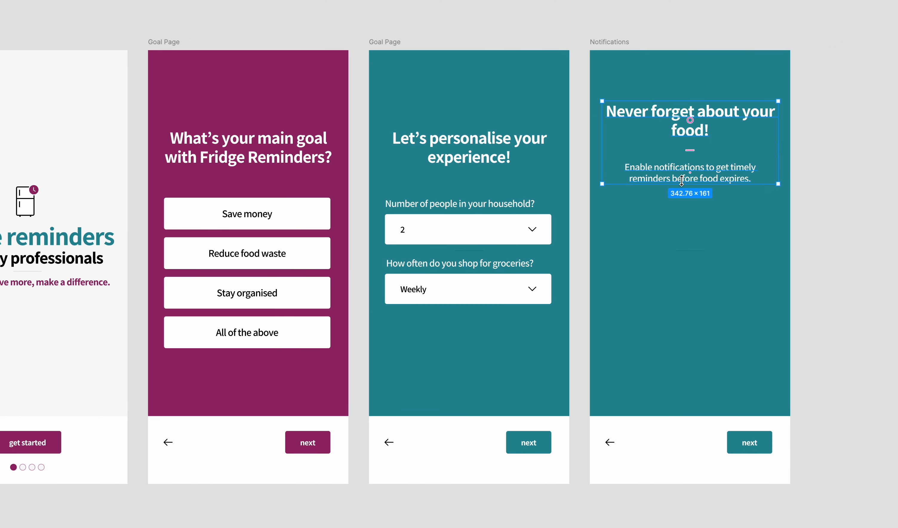
{"action": "key", "text": "ctrl+backslash"}
{"action": "key", "text": "ctrl+g"}
{"action": "type", "text": "15"}
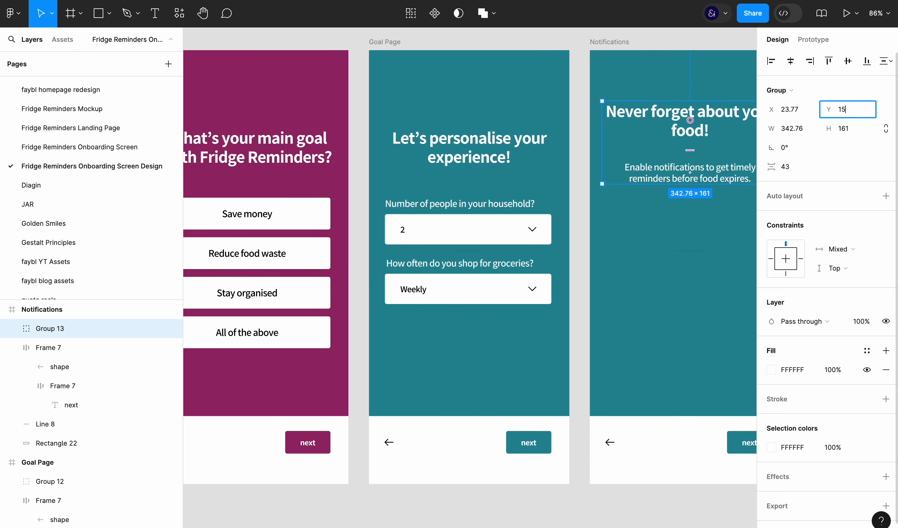
{"action": "type", "text": "1"}
{"action": "key", "text": "Return"}
Change the Notifications page's "next" button label to "enable notifications"
{"action": "left_click", "coordinate": [683, 440]}
{"action": "left_click", "coordinate": [631, 515]}
{"action": "scroll", "coordinate": [631, 515], "scroll_direction": "right", "scroll_amount": 1}
{"action": "key", "text": "ctrl+backslash"}
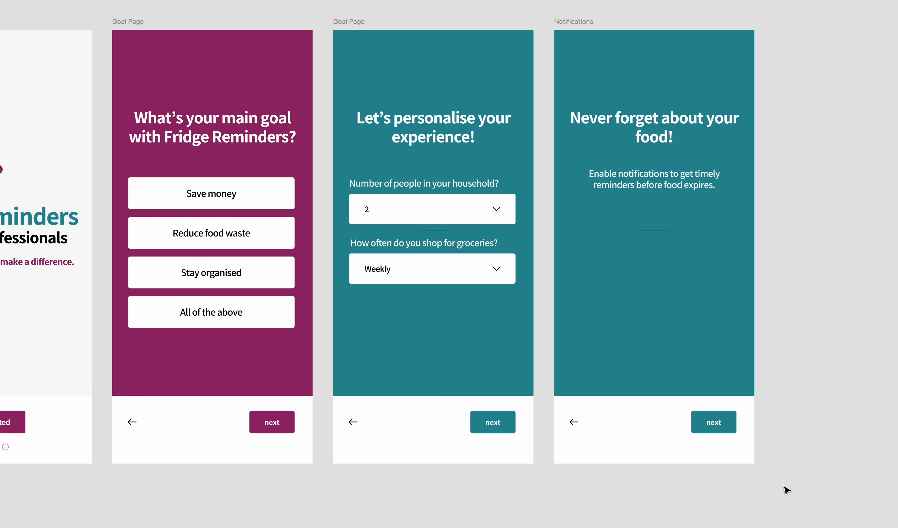
{"action": "left_click", "coordinate": [718, 425]}
{"action": "scroll", "coordinate": [749, 345], "scroll_direction": "left", "scroll_amount": 2}
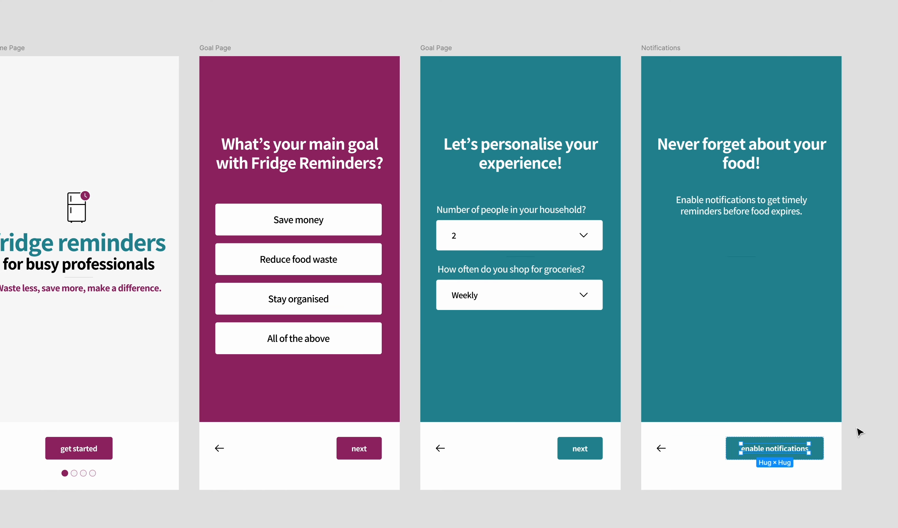
Change the Notifications page's background fill to the magenta 98276B sampled from the first Goal Page
{"action": "left_click", "coordinate": [670, 48]}
{"action": "key", "text": "ctrl+backslash"}
{"action": "left_click", "coordinate": [772, 321]}
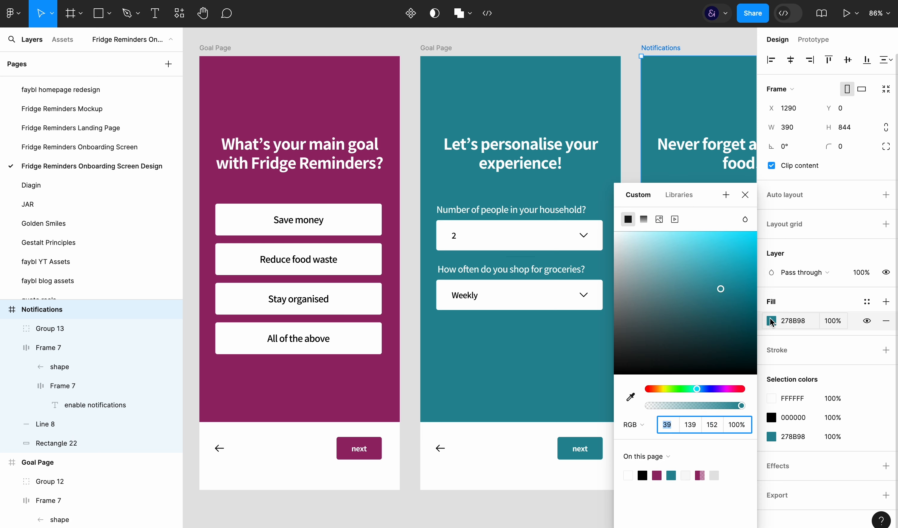
{"action": "key", "text": "i"}
{"action": "left_click", "coordinate": [387, 391]}
{"action": "left_click", "coordinate": [415, 471]}
{"action": "scroll", "coordinate": [589, 327], "scroll_direction": "right", "scroll_amount": 4}
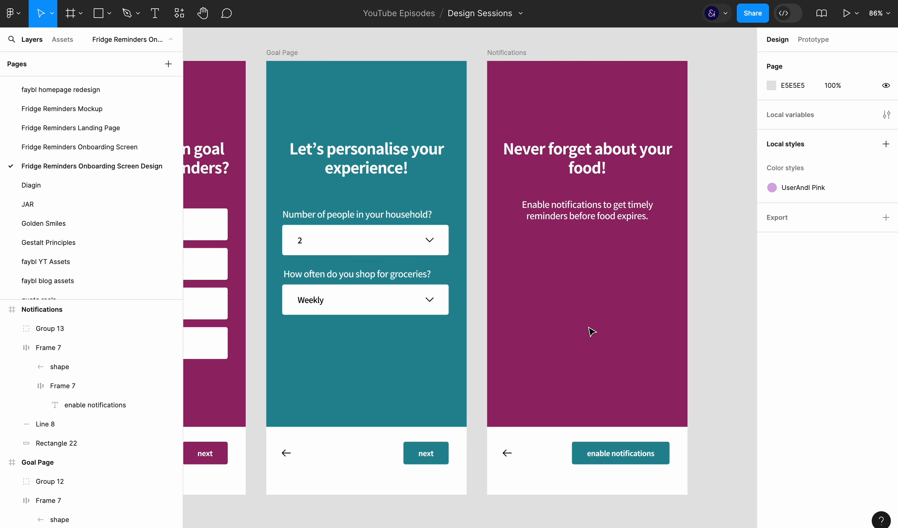
Recolour the Notifications page's remaining teal 278B98, used by the enable notifications button, to magenta 98276B
{"action": "scroll", "coordinate": [591, 331], "scroll_direction": "left", "scroll_amount": 2}
{"action": "left_click", "coordinate": [527, 55]}
{"action": "left_click", "coordinate": [794, 440]}
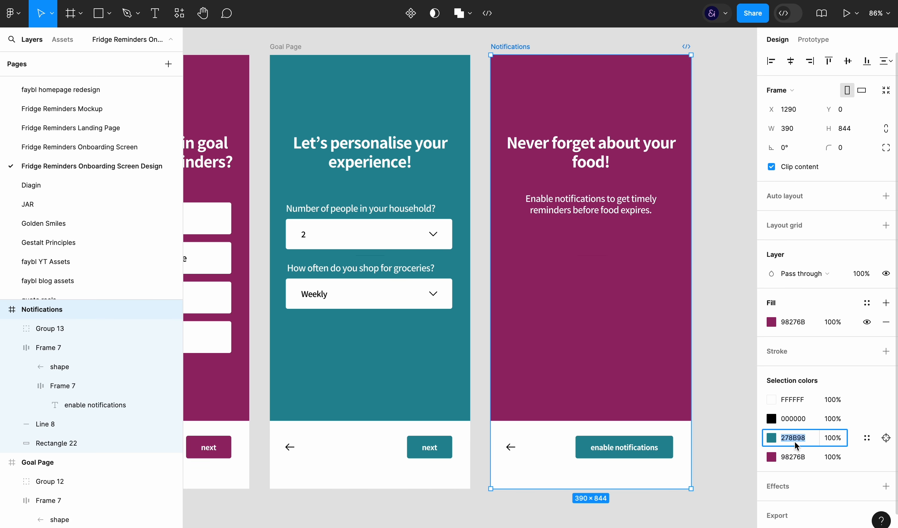
{"action": "key", "text": "ctrl+v"}
{"action": "key", "text": "Return"}
{"action": "left_click", "coordinate": [735, 424]}
{"action": "key", "text": "ctrl+backslash"}
Duplicate the household question group on the personalisation page and relabel the copy "Preferred grocery shop?"
{"action": "scroll", "coordinate": [735, 423], "scroll_direction": "left", "scroll_amount": 1}
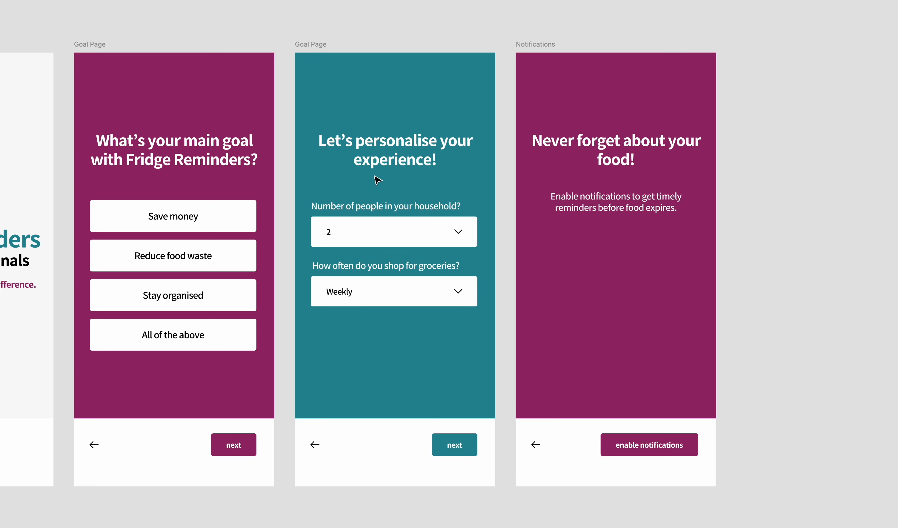
{"action": "double_click", "coordinate": [391, 237]}
{"action": "key", "text": "ctrl+d"}
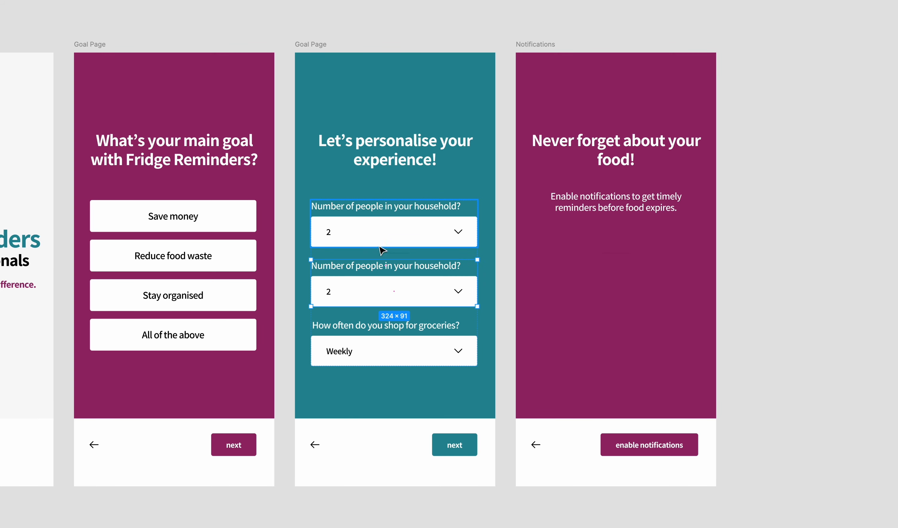
{"action": "double_click", "coordinate": [356, 269]}
{"action": "type", "text": "Preferred grocery sh"}
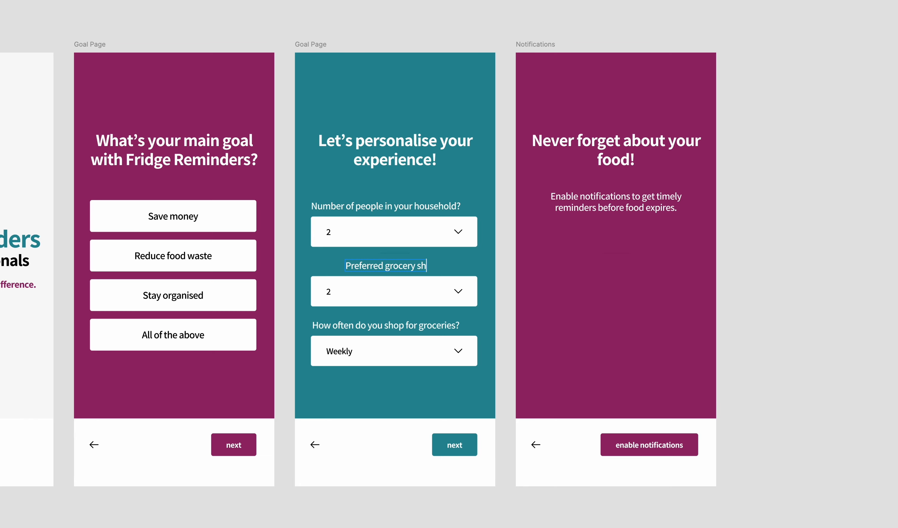
{"action": "left_click", "coordinate": [461, 271]}
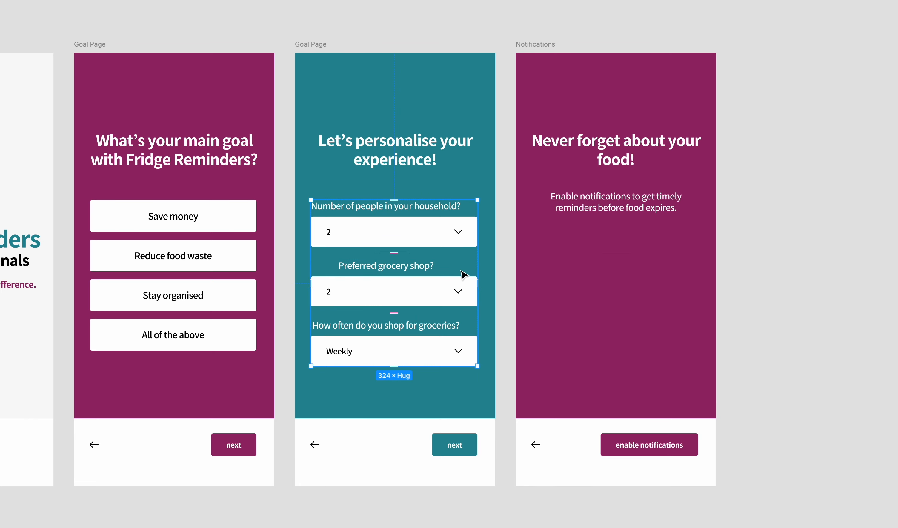
Apply auto layout to each of the three dropdown question groups and align their labels to the left
{"action": "double_click", "coordinate": [437, 282]}
{"action": "key", "text": "super+backslash"}
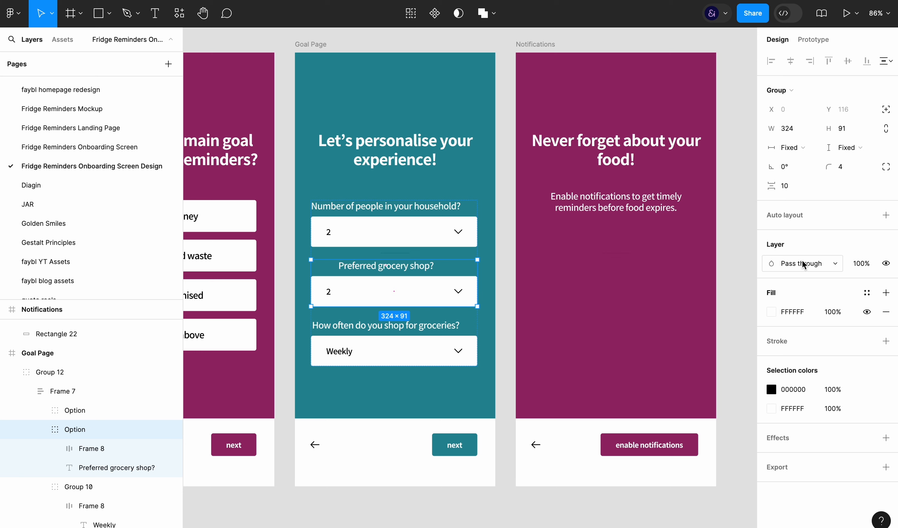
{"action": "double_click", "coordinate": [411, 267]}
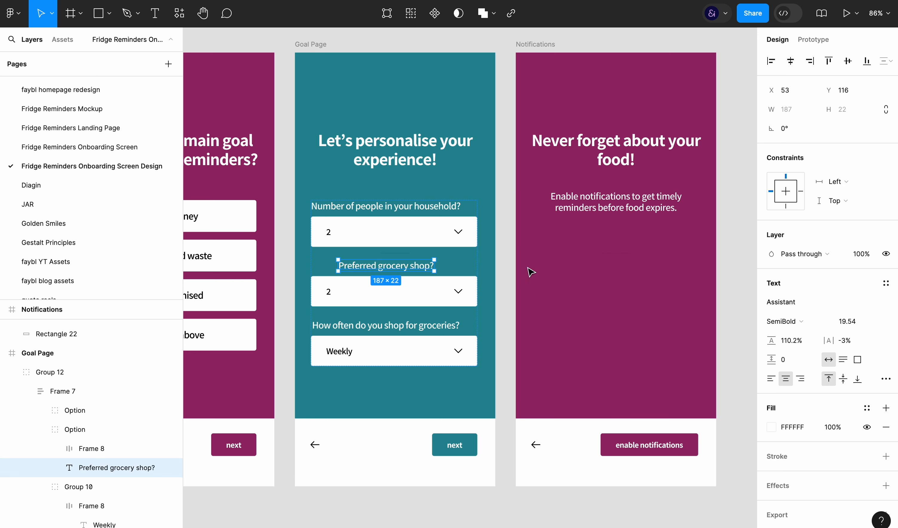
{"action": "left_click", "coordinate": [461, 234]}
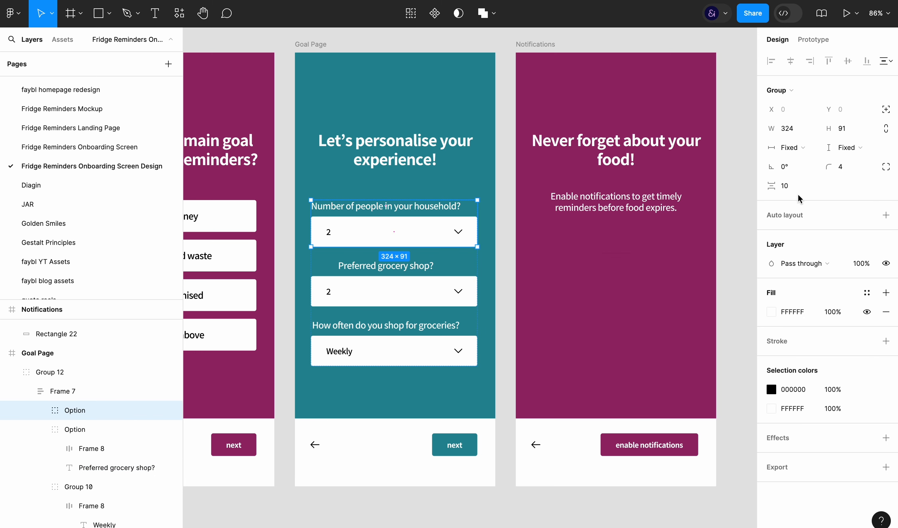
{"action": "key", "text": "shift+a"}
{"action": "left_click", "coordinate": [467, 292]}
{"action": "key", "text": "shift+a"}
{"action": "left_click", "coordinate": [829, 246]}
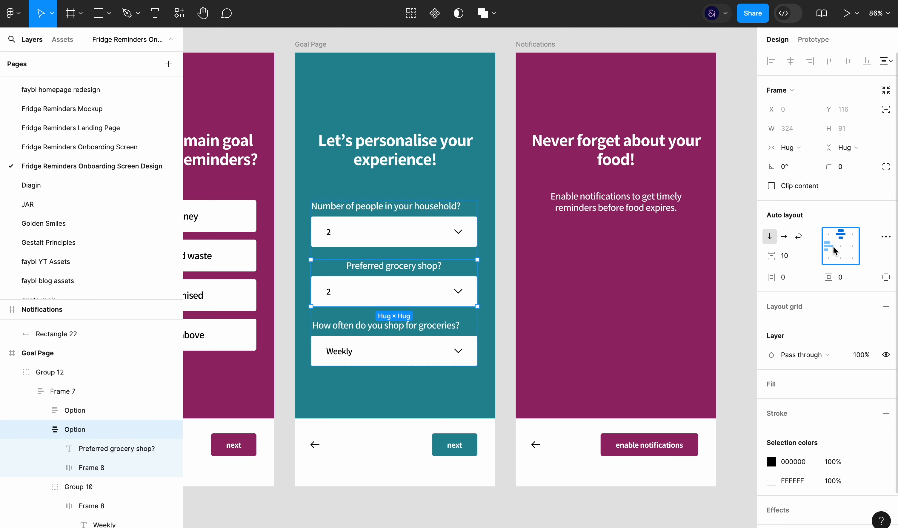
{"action": "left_click", "coordinate": [460, 354]}
{"action": "key", "text": "shift+a"}
{"action": "key", "text": "ctrl+backslash"}
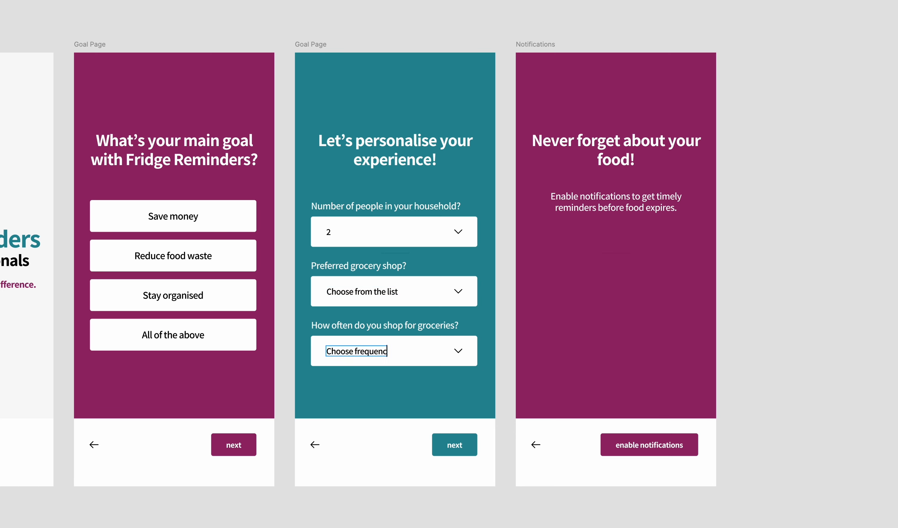
Give the shop and frequency dropdowns the placeholders "Choose from the list" and "Choose frequency" at 50% opacity
{"action": "left_click", "coordinate": [387, 351]}
{"action": "key", "text": "5"}
{"action": "left_click", "coordinate": [357, 292]}
{"action": "key", "text": "5"}
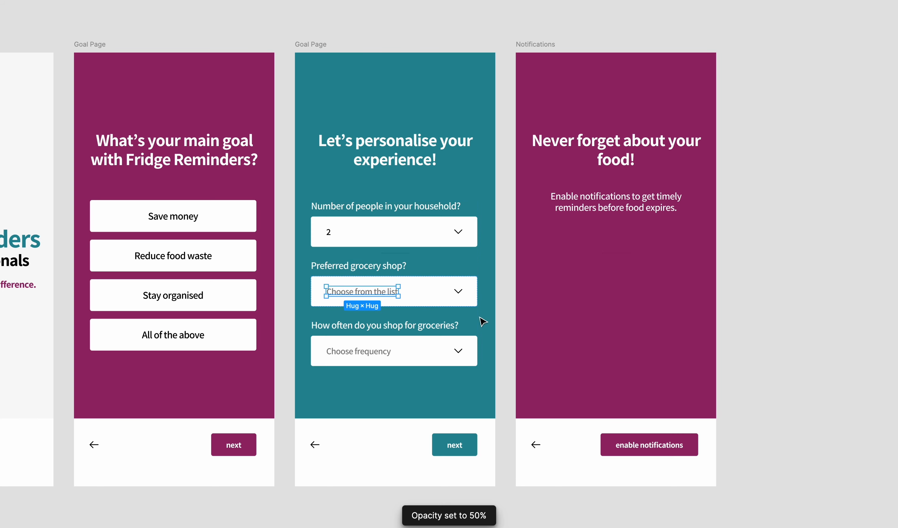
Replace the household dropdown's value with the placeholder "Choose a number" at 50% opacity
{"action": "double_click", "coordinate": [328, 231]}
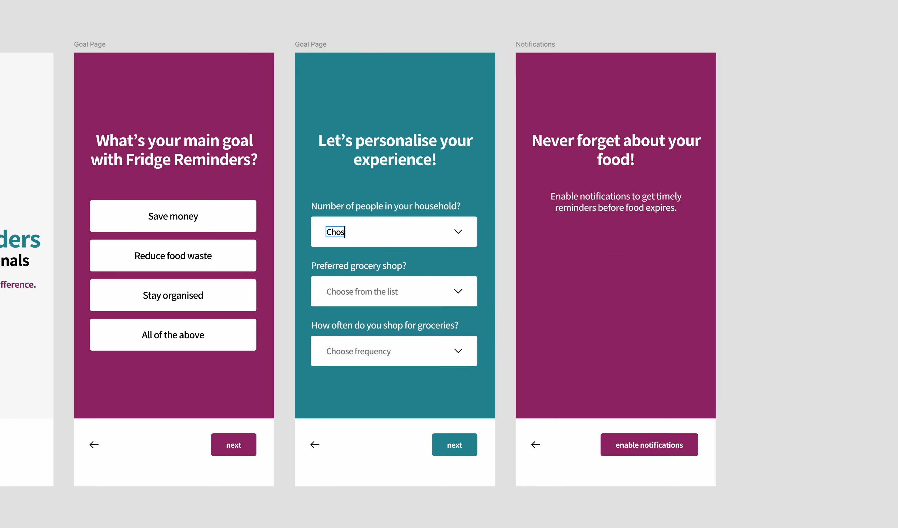
{"action": "key", "text": "5"}
{"action": "left_click", "coordinate": [750, 276]}
Delete the pagination dots beneath the Welcome Page's get started button
{"action": "scroll", "coordinate": [750, 276], "scroll_direction": "left", "scroll_amount": 1}
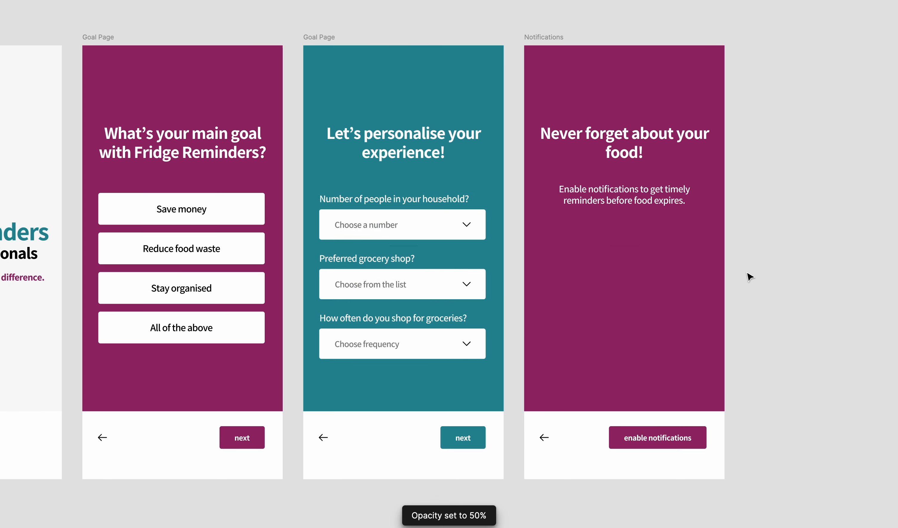
{"action": "scroll", "coordinate": [749, 270], "scroll_direction": "down", "scroll_amount": 2}
{"action": "scroll", "coordinate": [749, 269], "scroll_direction": "left", "scroll_amount": 1}
{"action": "left_click", "coordinate": [118, 421]}
{"action": "key", "text": "Delete"}
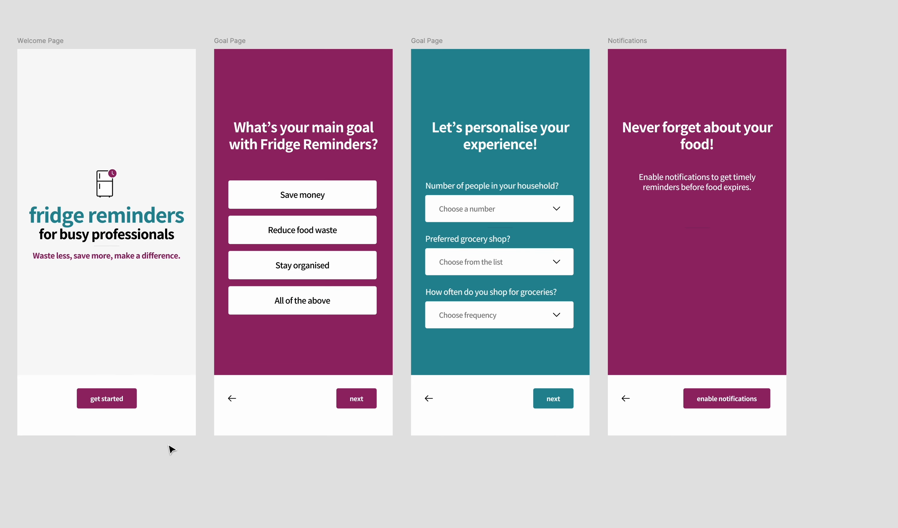
Select the get started button and the other three pages' button rows and nudge them down together within the footers
{"action": "left_click", "coordinate": [342, 400]}
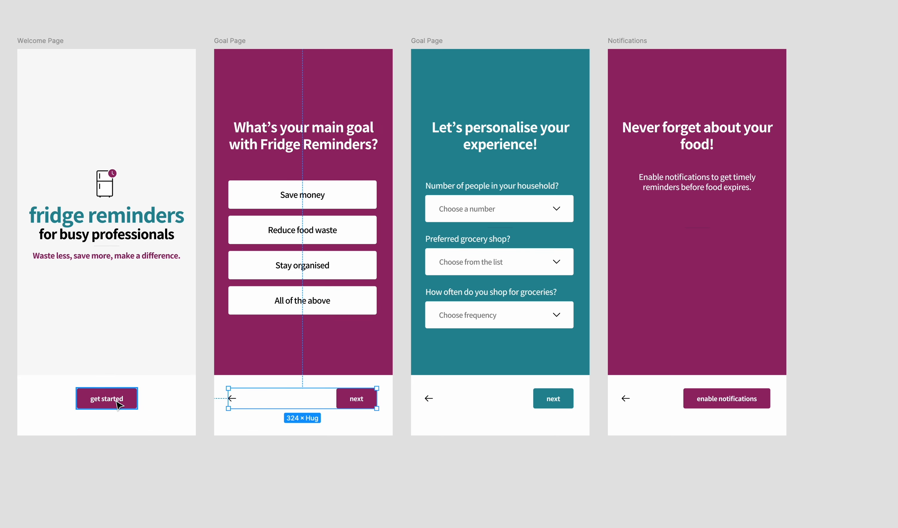
{"action": "left_click", "coordinate": [106, 398], "text": "shift"}
{"action": "left_click", "coordinate": [529, 410], "text": "shift"}
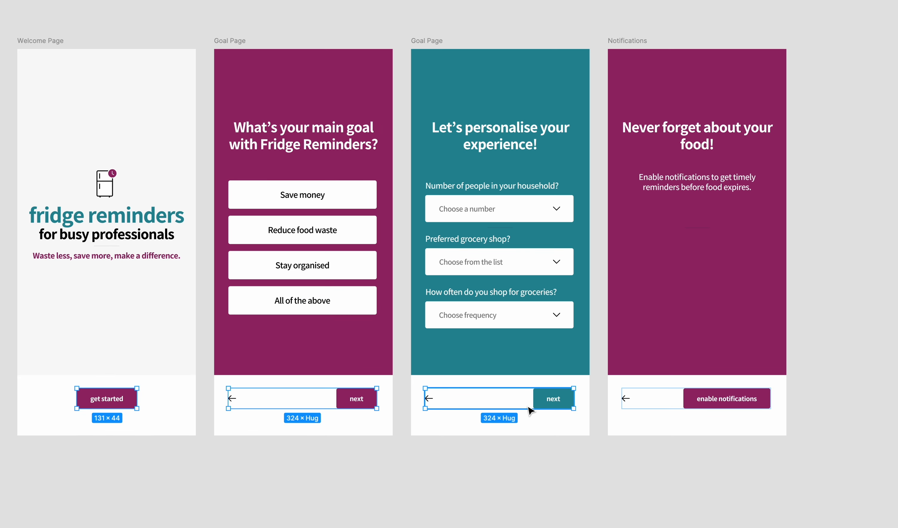
{"action": "left_click", "coordinate": [718, 401], "text": "shift"}
{"action": "left_click", "coordinate": [687, 410], "text": "shift"}
{"action": "key", "text": "shift+Down"}
{"action": "key", "text": "shift+Down"}
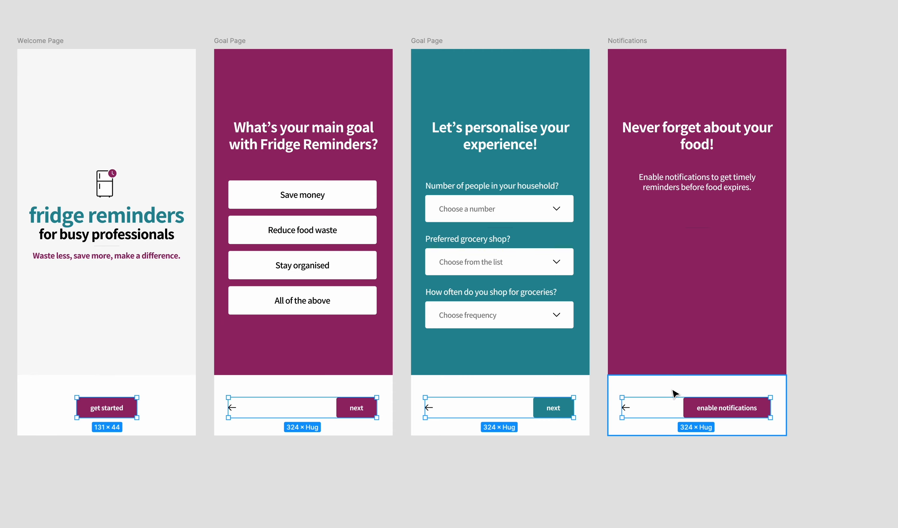
Select the white footer rectangles on all four pages and reduce their height to 120 from the upper edge
{"action": "left_click", "coordinate": [675, 392]}
{"action": "left_click", "coordinate": [489, 386], "text": "shift"}
{"action": "left_click", "coordinate": [286, 378], "text": "shift"}
{"action": "left_click", "coordinate": [130, 387], "text": "shift"}
{"action": "left_click_drag", "start_coordinate": [122, 375], "coordinate": [121, 381]}
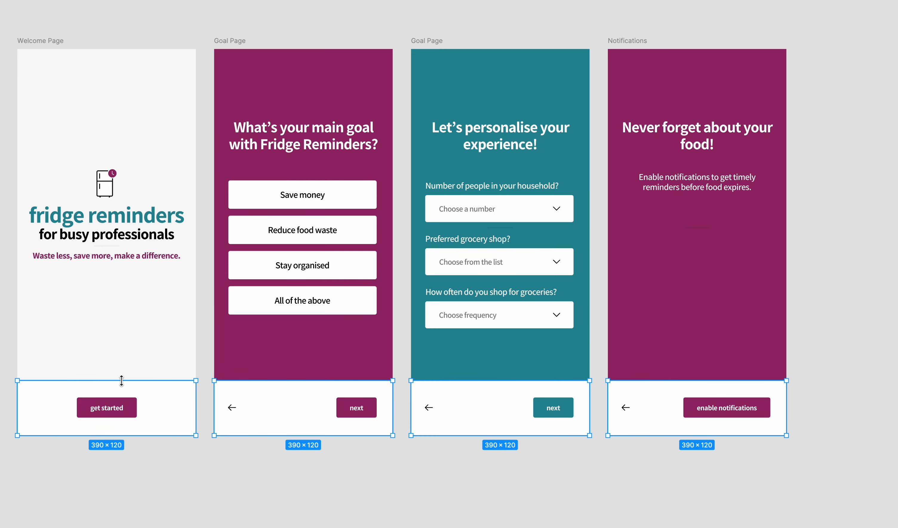
{"action": "left_click", "coordinate": [350, 488]}
Paste the pagination dots into the maroon Goal Page and centre them horizontally above the heading
{"action": "left_click", "coordinate": [184, 74]}
{"action": "key", "text": "super+v"}
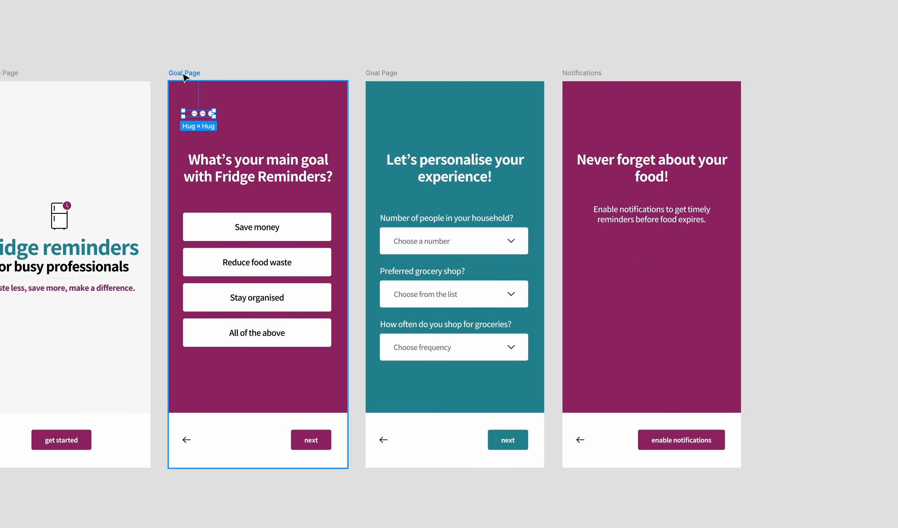
{"action": "key", "text": "super+backslash"}
{"action": "left_click", "coordinate": [790, 61]}
{"action": "scroll", "coordinate": [658, 339], "scroll_direction": "left", "scroll_amount": 1}
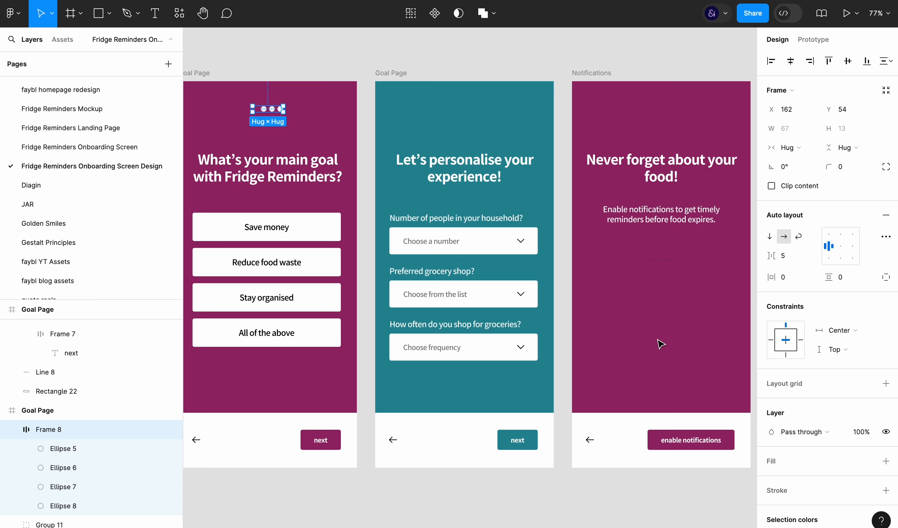
Fill the first pagination dot with black 000000
{"action": "left_click", "coordinate": [256, 111]}
{"action": "type", "text": "000"}
{"action": "key", "text": "Return"}
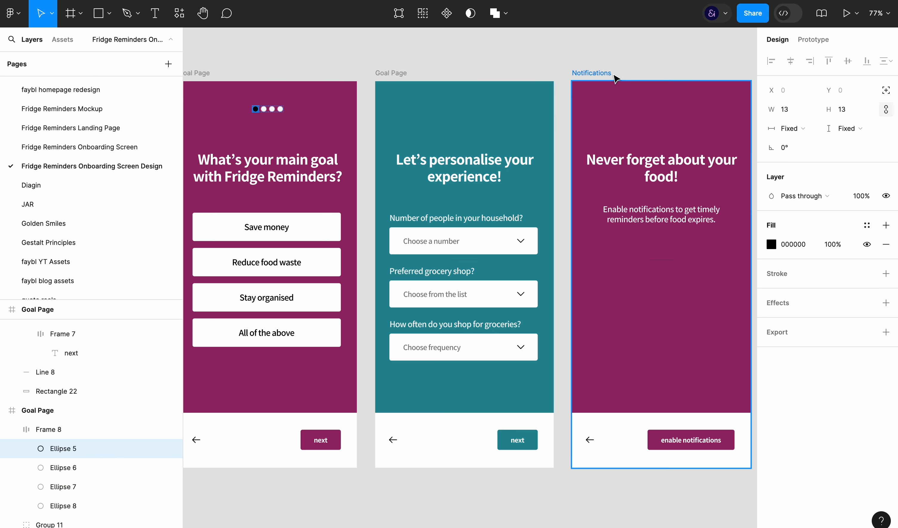
{"action": "left_click", "coordinate": [642, 60]}
Resize the pagination frame to 127 by 5 and set its corner radius to 90
{"action": "key", "text": "super+backslash"}
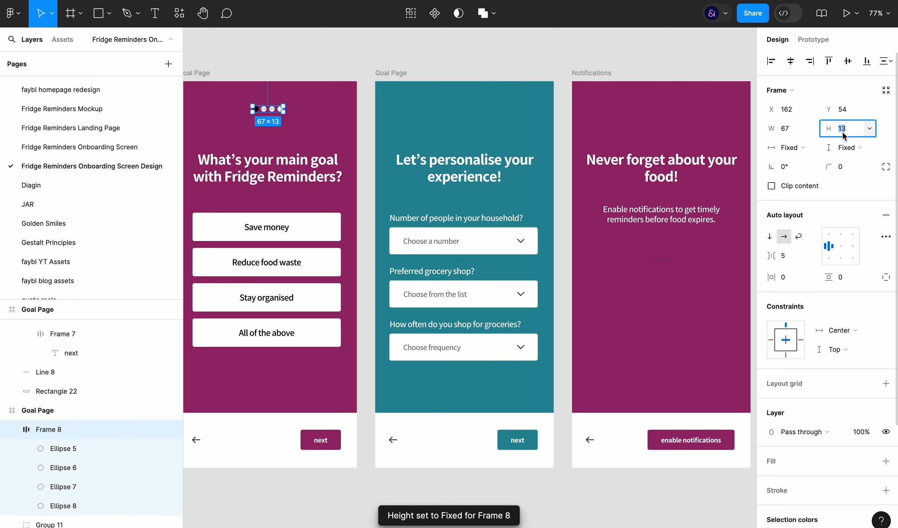
{"action": "type", "text": "7"}
{"action": "key", "text": "Return"}
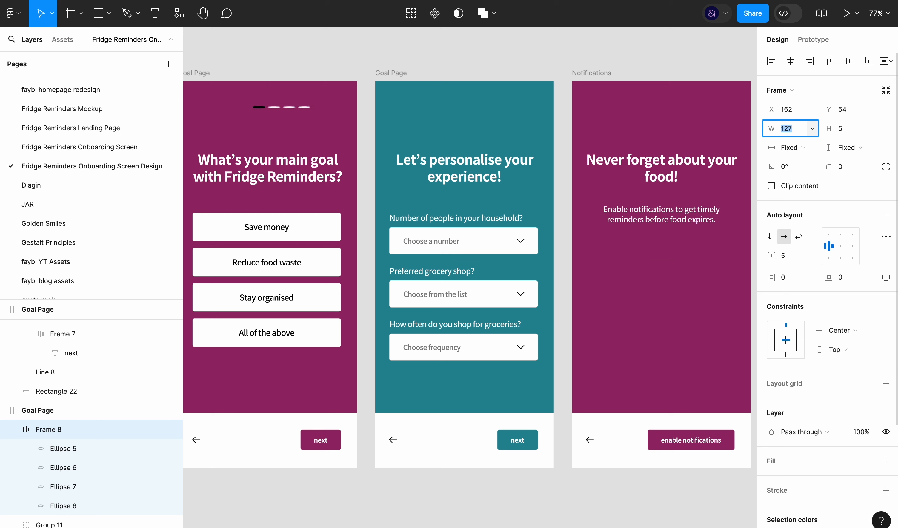
{"action": "left_click", "coordinate": [846, 171]}
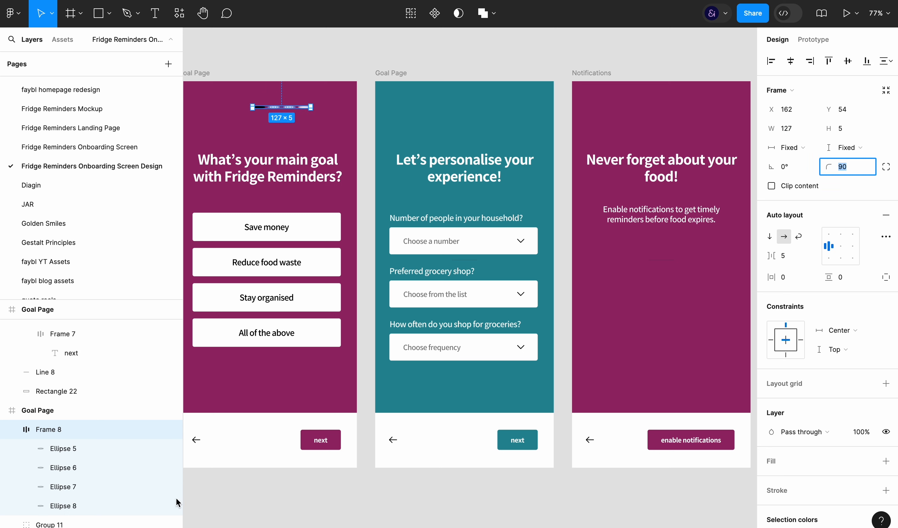
Draw a rectangle about 47 by 6 inside the pagination frame and delete the four ellipses
{"action": "type", "text": "rr"}
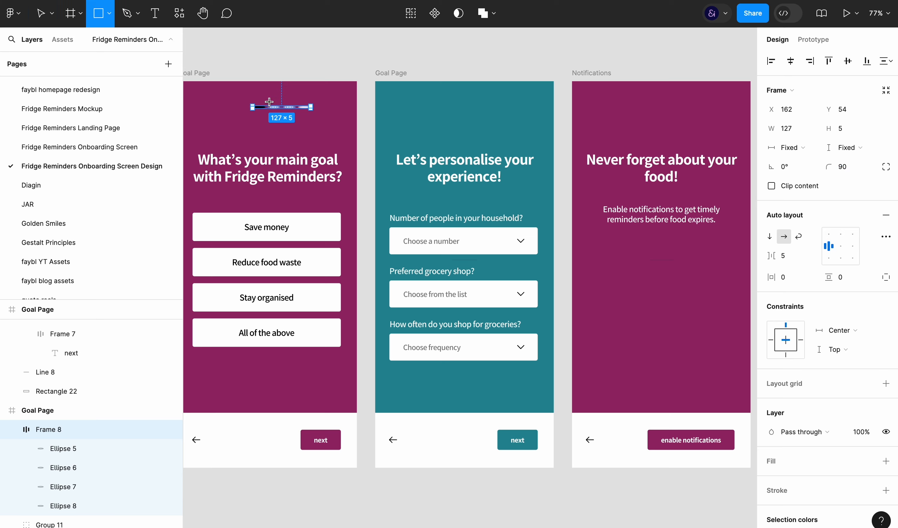
{"action": "left_click_drag", "start_coordinate": [289, 106], "coordinate": [311, 109]}
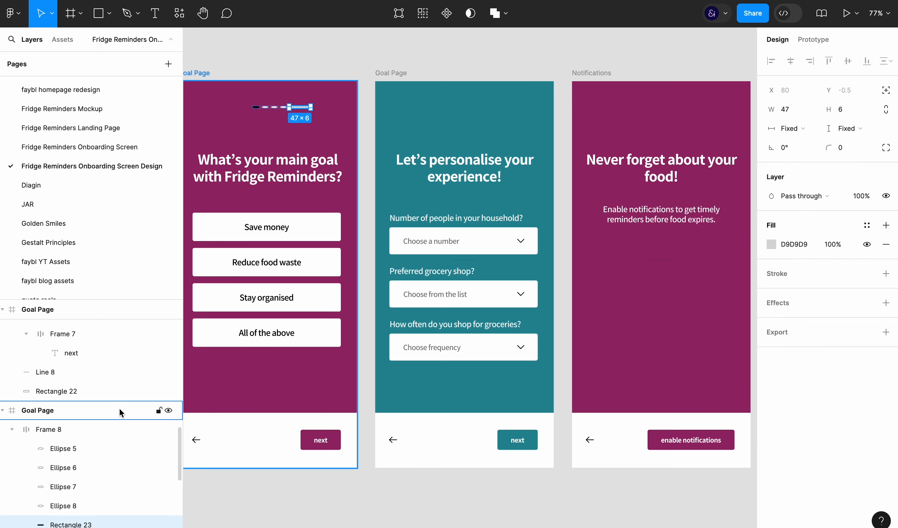
{"action": "left_click", "coordinate": [104, 504]}
{"action": "left_click", "coordinate": [94, 453], "text": "shift"}
{"action": "key", "text": "Delete"}
Duplicate the pagination rectangle three times to make a row of four bars
{"action": "left_click", "coordinate": [114, 445]}
{"action": "key", "text": "super+d"}
{"action": "key", "text": "super+d"}
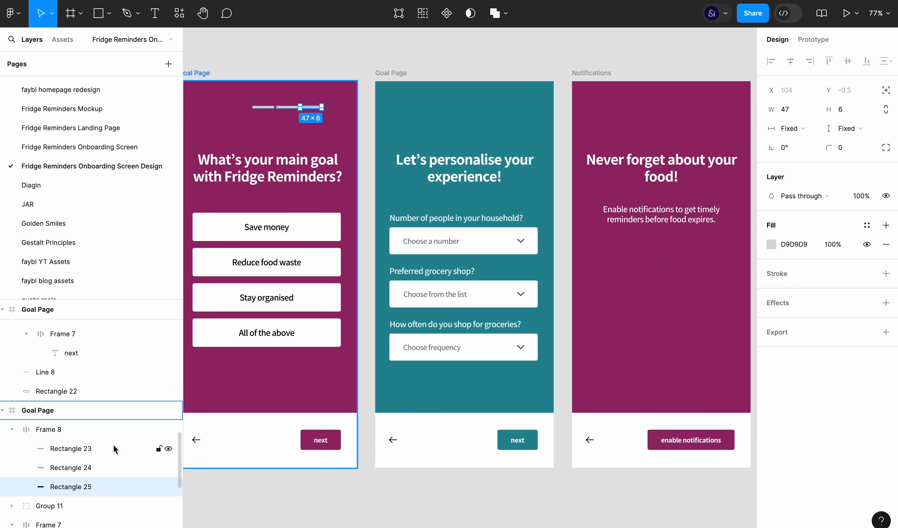
{"action": "key", "text": "super+d"}
Set the width of all four pagination bars to fill the container
{"action": "left_click", "coordinate": [79, 448]}
{"action": "left_click", "coordinate": [80, 506], "text": "shift"}
{"action": "left_click", "coordinate": [796, 129]}
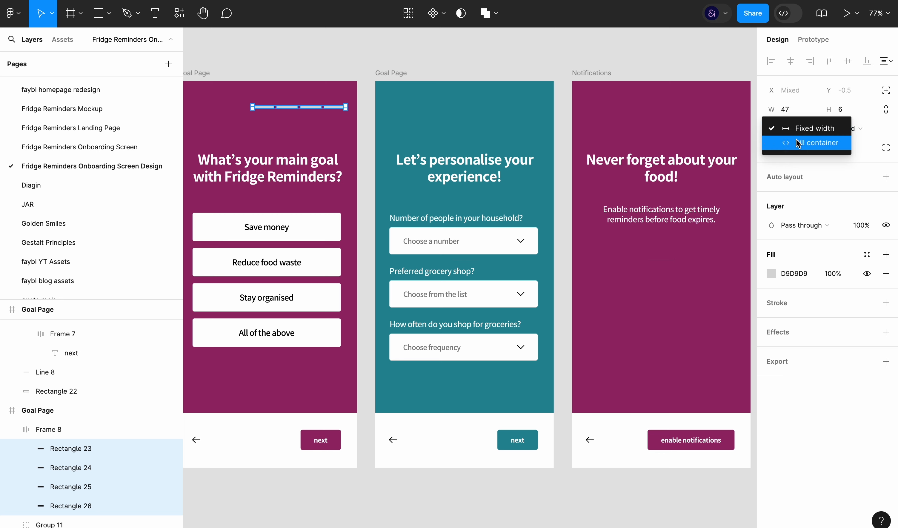
{"action": "left_click", "coordinate": [796, 143]}
Set the four pagination bars' height to 3 and their corner radius to 20
{"action": "left_click", "coordinate": [93, 432]}
{"action": "left_click", "coordinate": [95, 448]}
{"action": "left_click", "coordinate": [105, 506], "text": "shift"}
{"action": "left_click", "coordinate": [847, 111]}
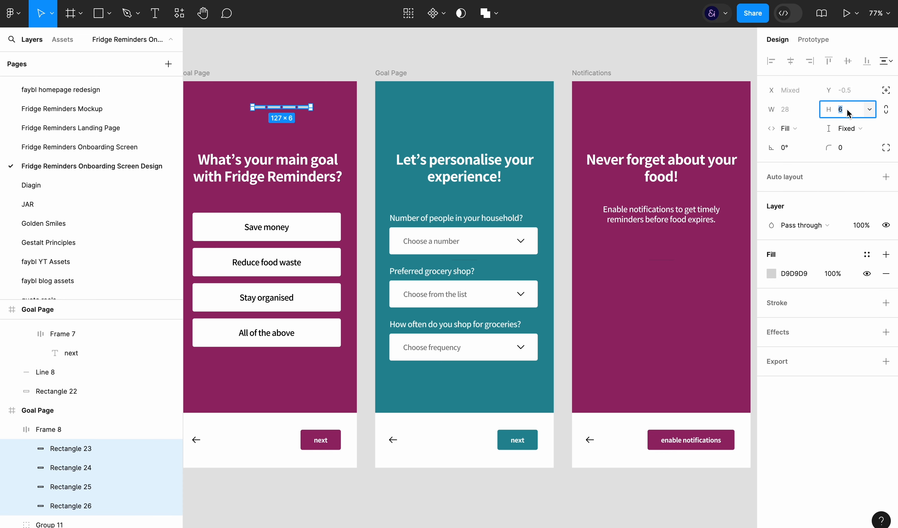
{"action": "left_click", "coordinate": [861, 152]}
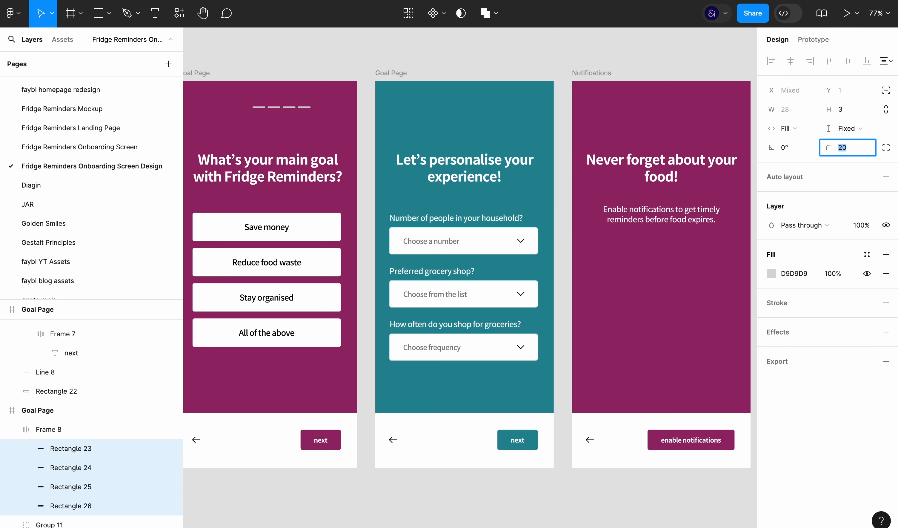
{"action": "left_click", "coordinate": [510, 63]}
Centre the pagination frame on the Goal Page, set its item gap to 10 and widen it to 197
{"action": "left_click", "coordinate": [272, 107]}
{"action": "left_click", "coordinate": [791, 61]}
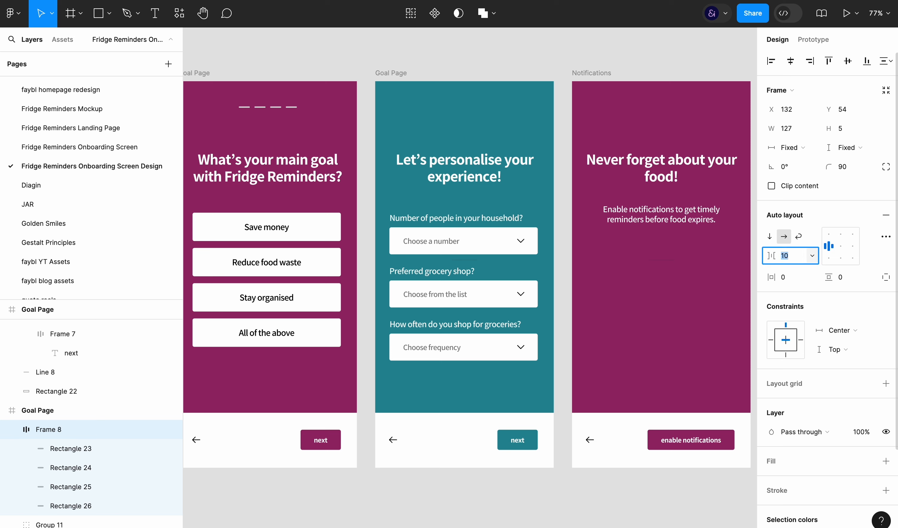
{"action": "left_click", "coordinate": [787, 128]}
{"action": "key", "text": "shift+Up"}
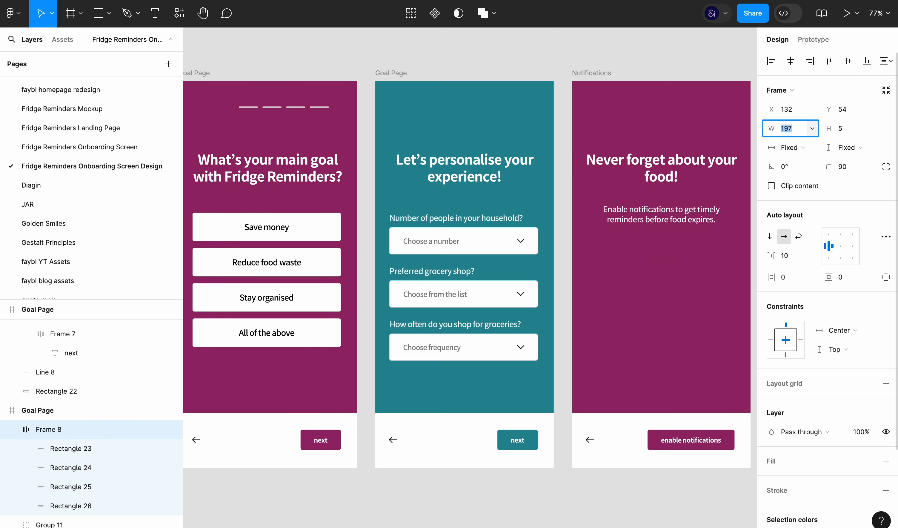
Fill the first pagination bar with black
{"action": "left_click", "coordinate": [72, 453]}
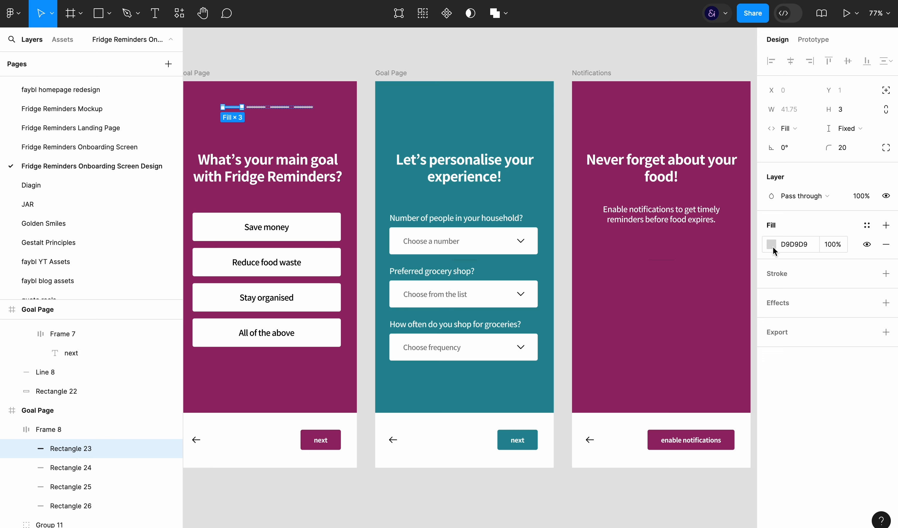
{"action": "left_click", "coordinate": [772, 244]}
{"action": "left_click", "coordinate": [507, 498]}
Fill the other three pagination bars with white FFFFFF and set their opacity to 30%
{"action": "left_click", "coordinate": [70, 467]}
{"action": "left_click", "coordinate": [71, 506], "text": "shift"}
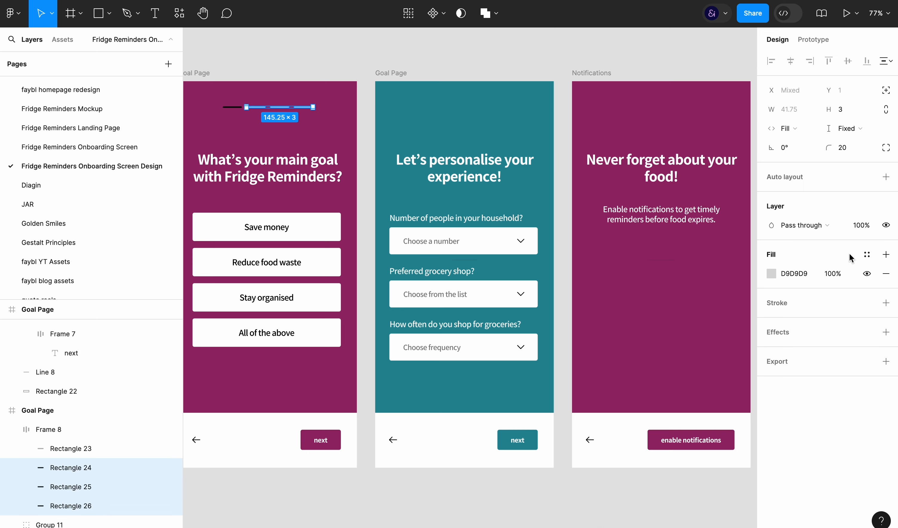
{"action": "key", "text": "Return"}
{"action": "left_click", "coordinate": [802, 277]}
{"action": "type", "text": "fff"}
{"action": "key", "text": "Return"}
{"action": "key", "text": "4"}
{"action": "key", "text": "3"}
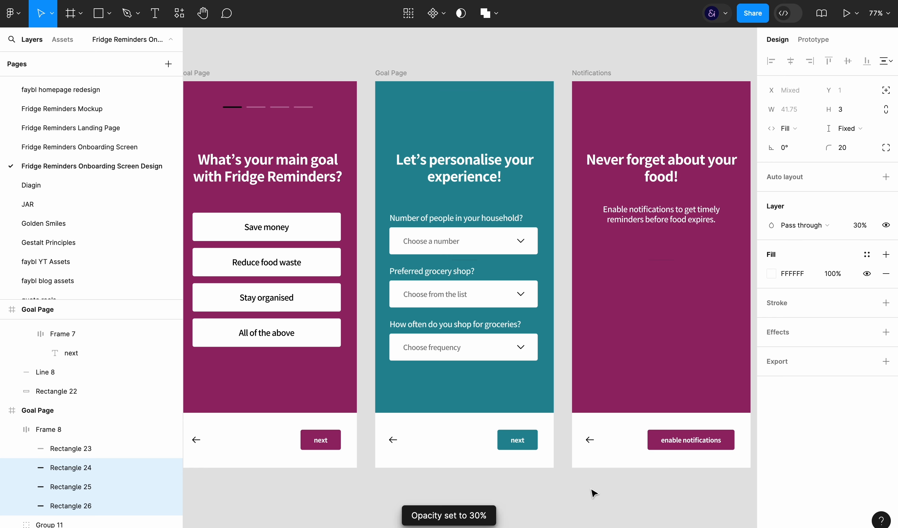
{"action": "left_click", "coordinate": [591, 490]}
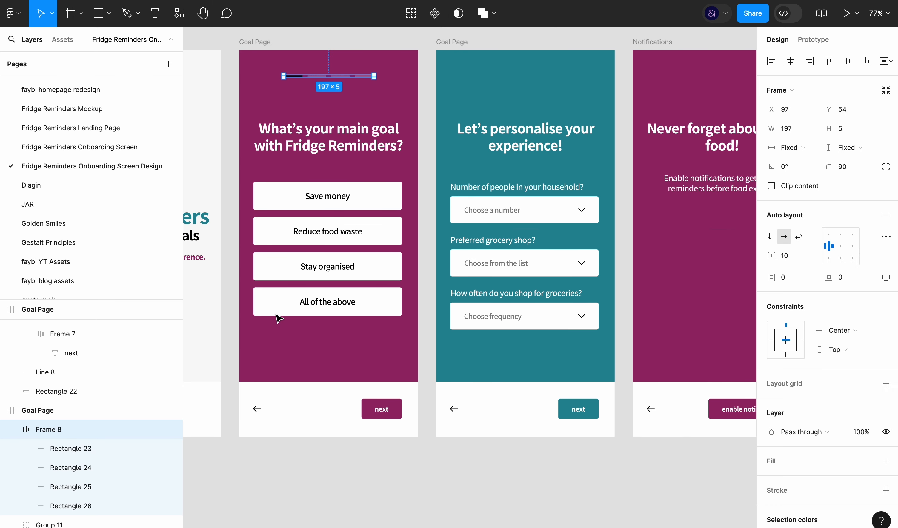
Set the pagination frame's width to 77 and gap to 5, and move it to the Goal Page's upper left corner
{"action": "left_click", "coordinate": [793, 131]}
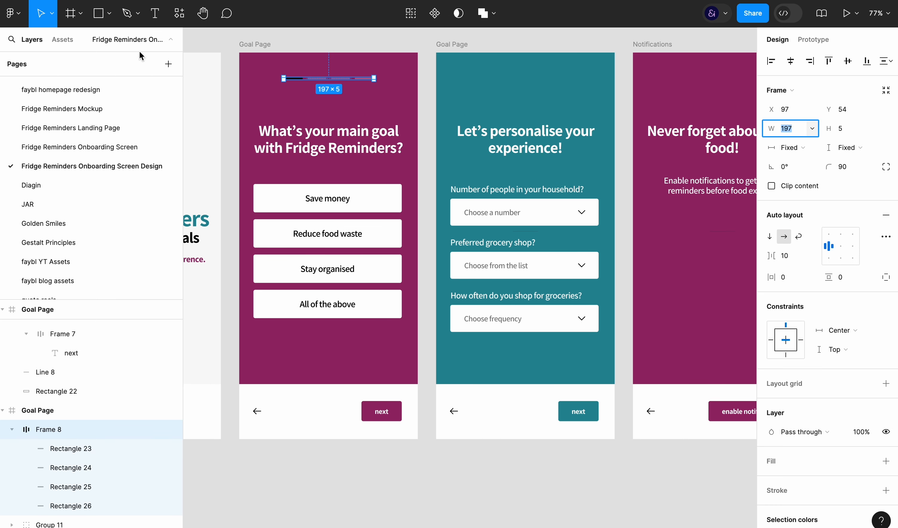
{"action": "left_click", "coordinate": [145, 41]}
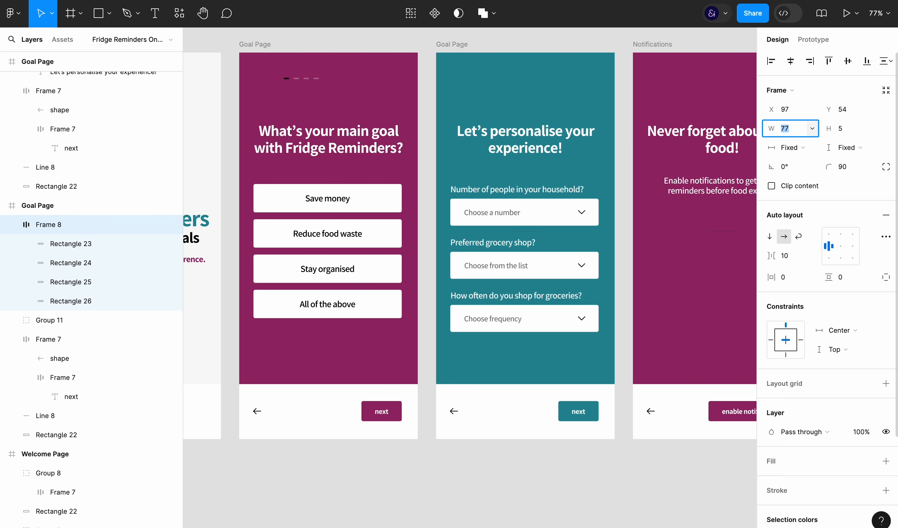
{"action": "left_click", "coordinate": [793, 255]}
{"action": "type", "text": "5"}
{"action": "key", "text": "Return"}
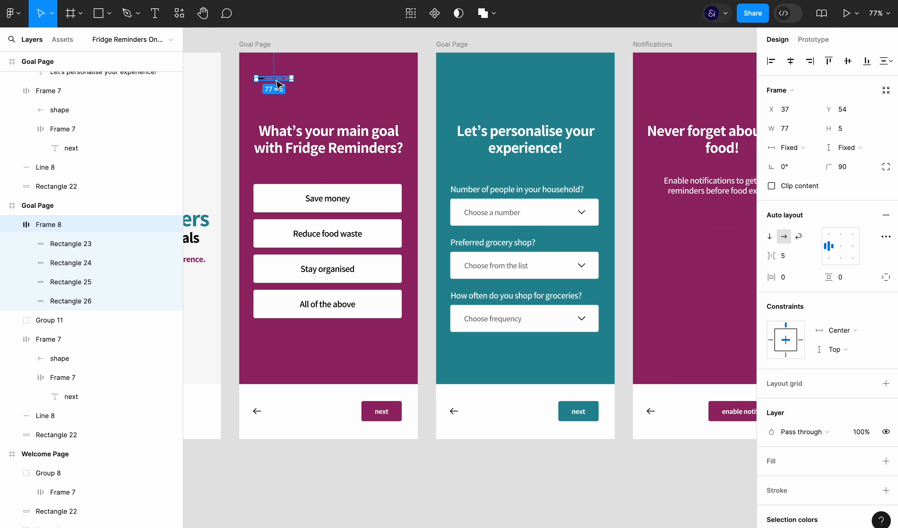
{"action": "left_click_drag", "start_coordinate": [287, 85], "coordinate": [273, 84]}
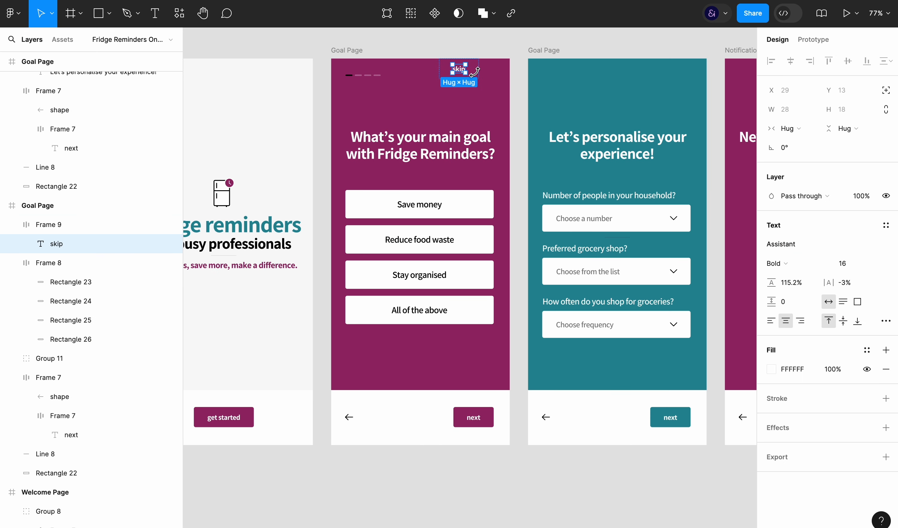
Place a "skip" button level with the pagination bars on the Goal Page and set its horizontal padding to 0
{"action": "mouse_move", "coordinate": [474, 71]}
{"action": "left_mouse_down"}
{"action": "mouse_move", "coordinate": [492, 88]}
{"action": "mouse_move", "coordinate": [489, 80]}
{"action": "left_mouse_up"}
{"action": "left_click", "coordinate": [376, 76], "text": "shift"}
{"action": "left_click", "coordinate": [513, 35]}
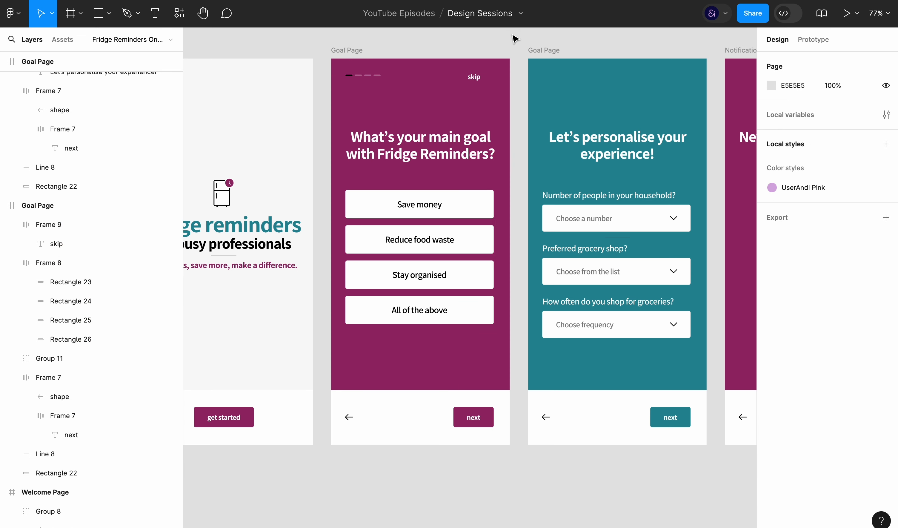
{"action": "scroll", "coordinate": [505, 41], "scroll_direction": "right", "scroll_amount": 2}
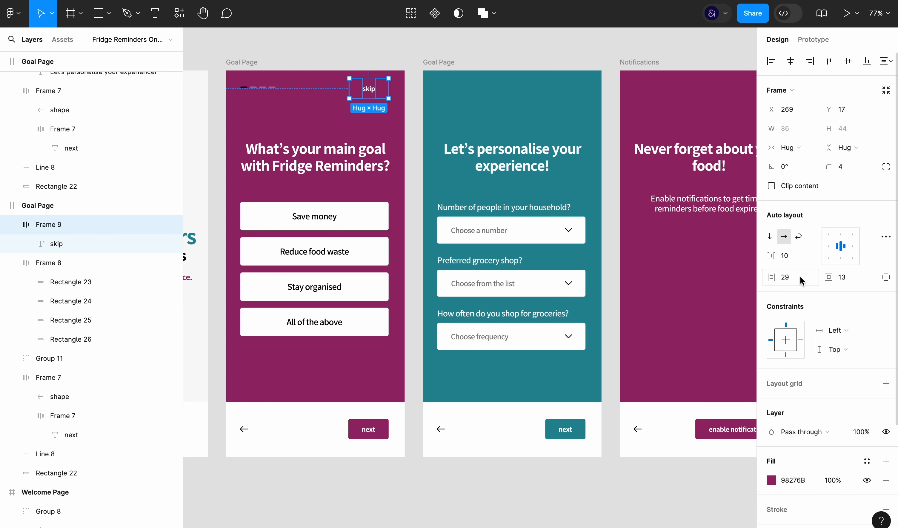
{"action": "left_click", "coordinate": [802, 278]}
{"action": "type", "text": "0"}
{"action": "key", "text": "Return"}
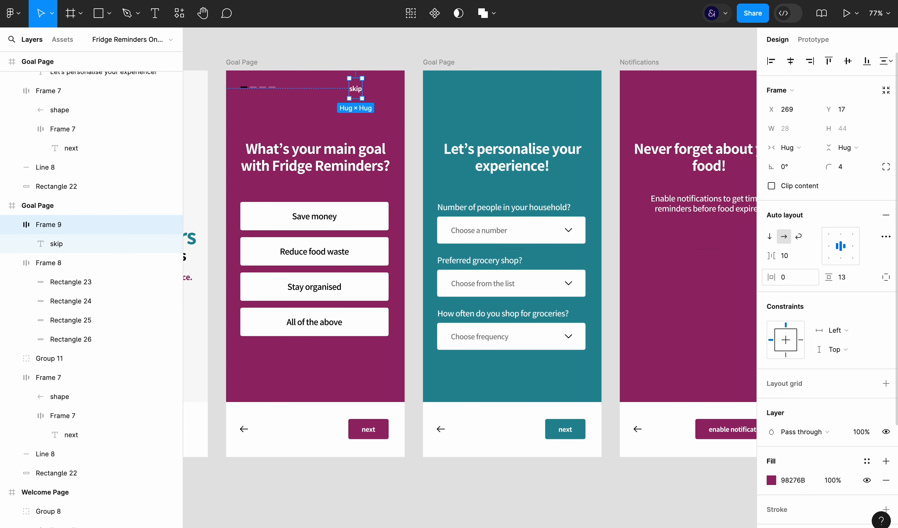
Move the skip button to X 327 in line with the next button's right edge, set its opacity to 50% and remove its fill
{"action": "left_click", "coordinate": [365, 435]}
{"action": "left_click", "coordinate": [356, 89]}
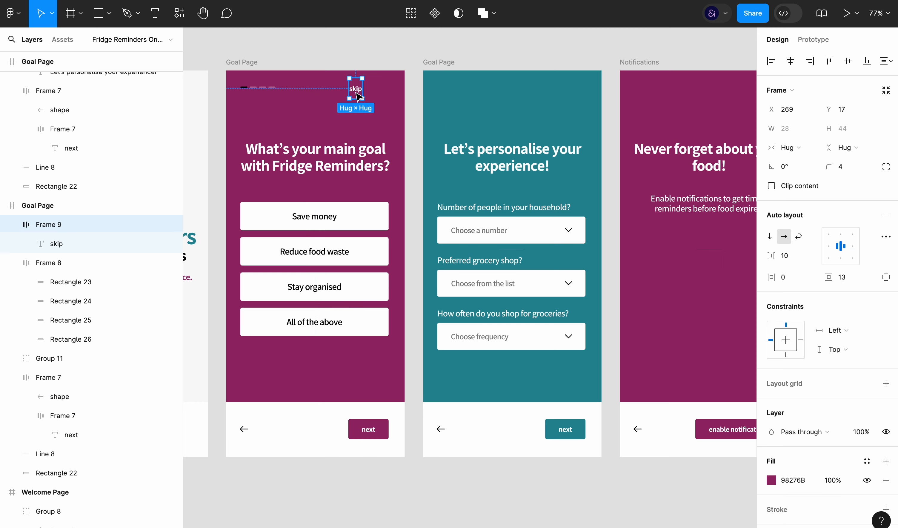
{"action": "left_click_drag", "start_coordinate": [355, 89], "coordinate": [390, 97]}
{"action": "key", "text": "5"}
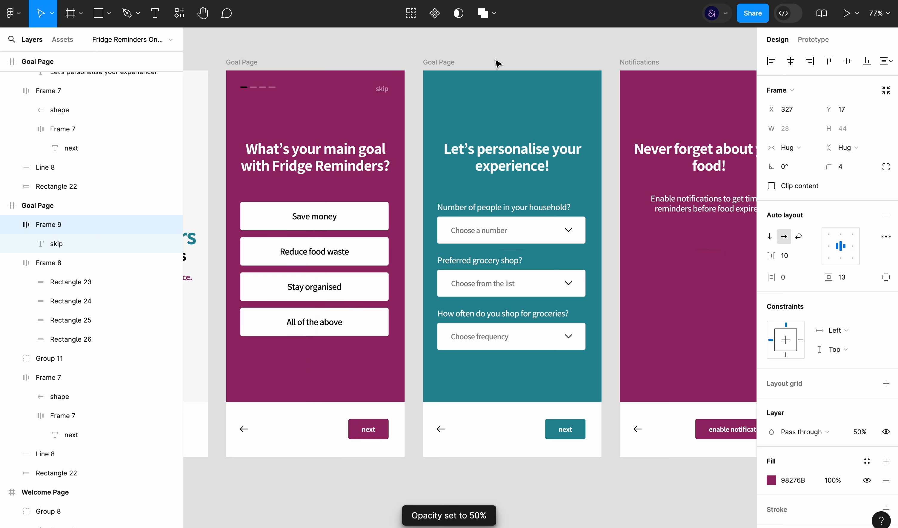
{"action": "left_click", "coordinate": [886, 480]}
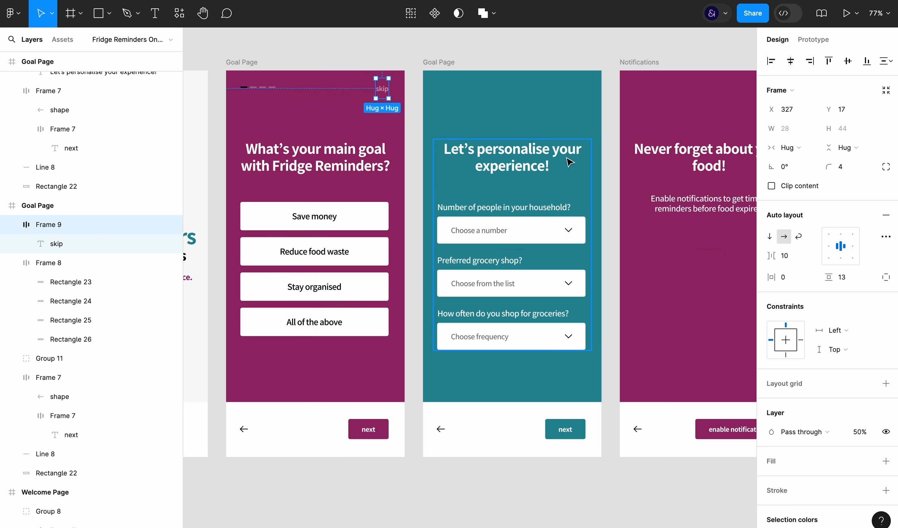
Paste the skip button into the teal personalisation page and the Notifications page
{"action": "left_click", "coordinate": [427, 62]}
{"action": "key", "text": "ctrl+v"}
{"action": "left_click", "coordinate": [644, 63]}
{"action": "key", "text": "ctrl+v"}
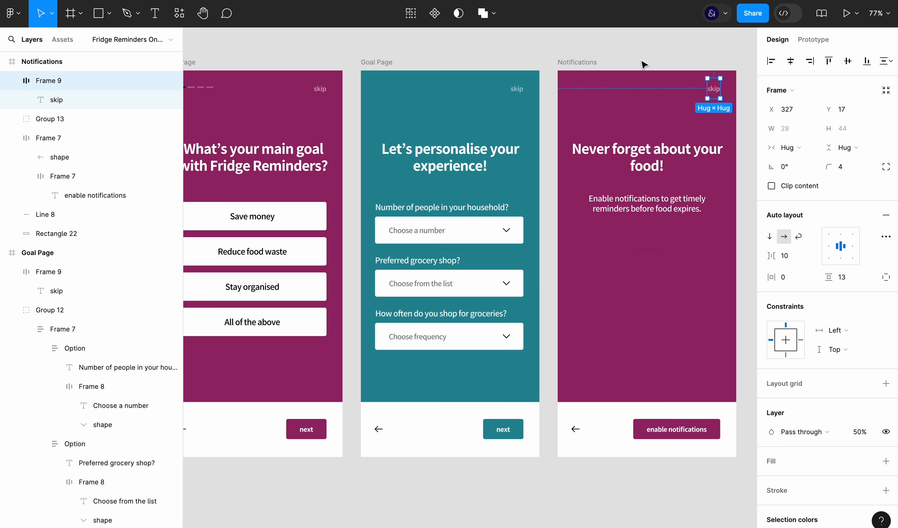
Select the skip buttons on all three pages and set their opacity to 60%
{"action": "left_click", "coordinate": [512, 90], "text": "shift"}
{"action": "key", "text": "6"}
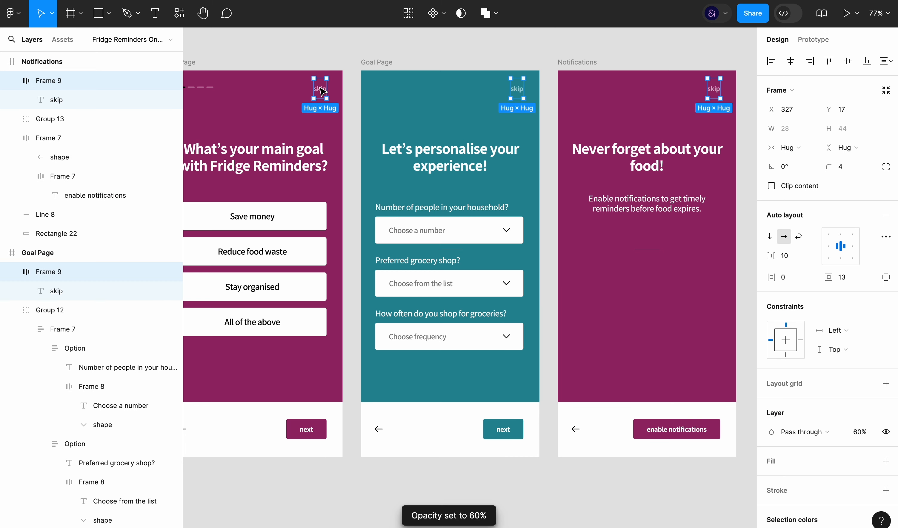
{"action": "key", "text": "ctrl+backslash"}
Delete the skip button from the Notifications page
{"action": "left_click", "coordinate": [716, 92]}
{"action": "key", "text": "Delete"}
{"action": "scroll", "coordinate": [785, 159], "scroll_direction": "left", "scroll_amount": 2}
{"action": "scroll", "coordinate": [784, 159], "scroll_direction": "up", "scroll_amount": 1}
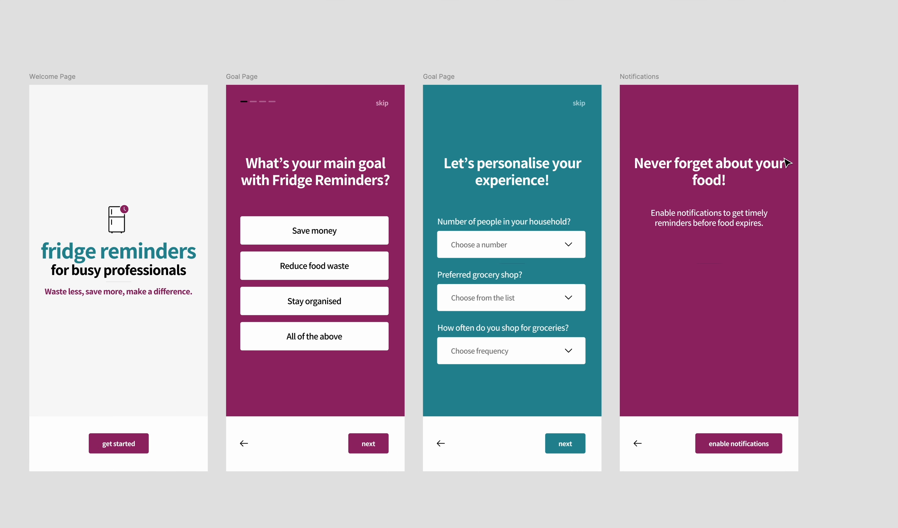
Change the first pagination bar's fill on the Goal Page to white
{"action": "key", "text": "ctrl+backslash"}
{"action": "left_click", "coordinate": [800, 244]}
{"action": "left_click", "coordinate": [579, 66]}
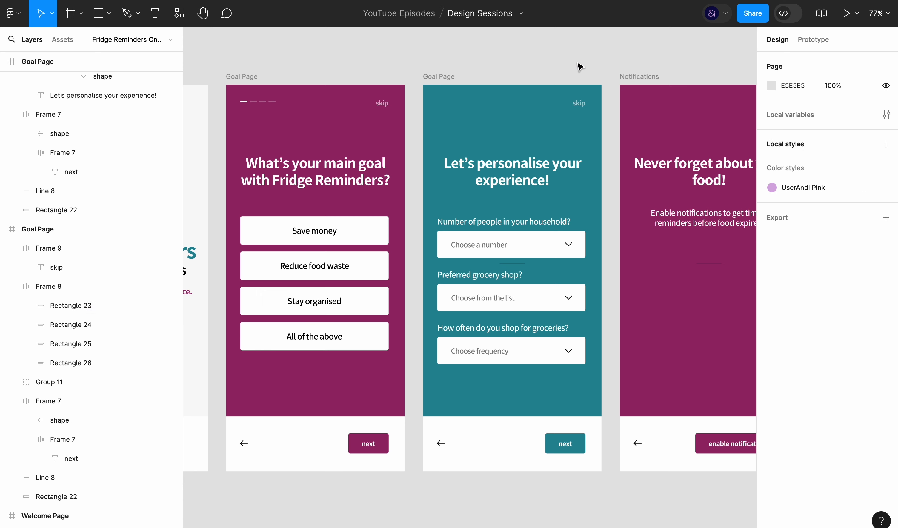
Set the vertical padding of the maroon Goal Page's skip button to 0
{"action": "left_click", "coordinate": [261, 109]}
{"action": "left_click", "coordinate": [383, 105], "text": "shift"}
{"action": "left_click", "coordinate": [590, 54]}
{"action": "left_click", "coordinate": [382, 103]}
{"action": "scroll", "coordinate": [804, 432], "scroll_direction": "down", "scroll_amount": 1}
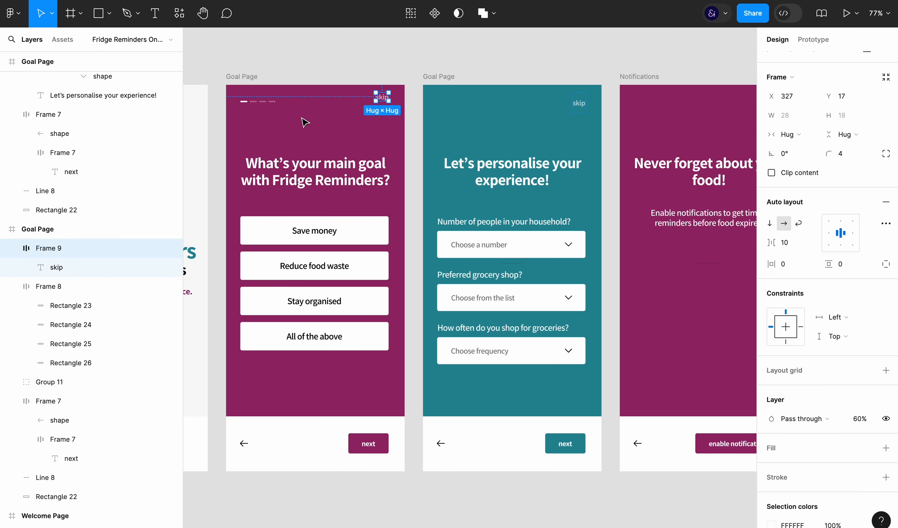
Combine the pagination bars and skip button into one auto layout row and nudge it down to Y 31
{"action": "left_click", "coordinate": [269, 103], "text": "shift"}
{"action": "key", "text": "ctrl+g"}
{"action": "key", "text": "shift+a"}
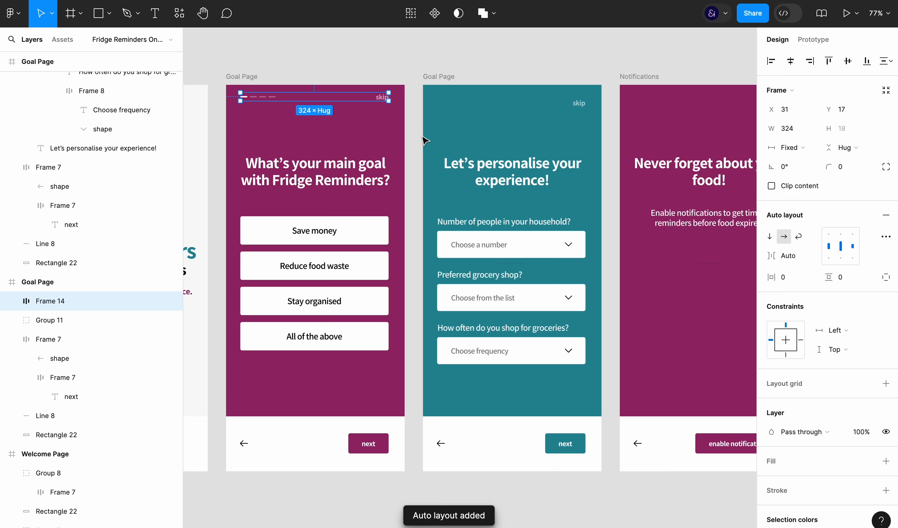
{"action": "key", "text": "shift+Down"}
{"action": "key", "text": "Down"}
{"action": "key", "text": "Down"}
{"action": "key", "text": "Down"}
{"action": "key", "text": "Down"}
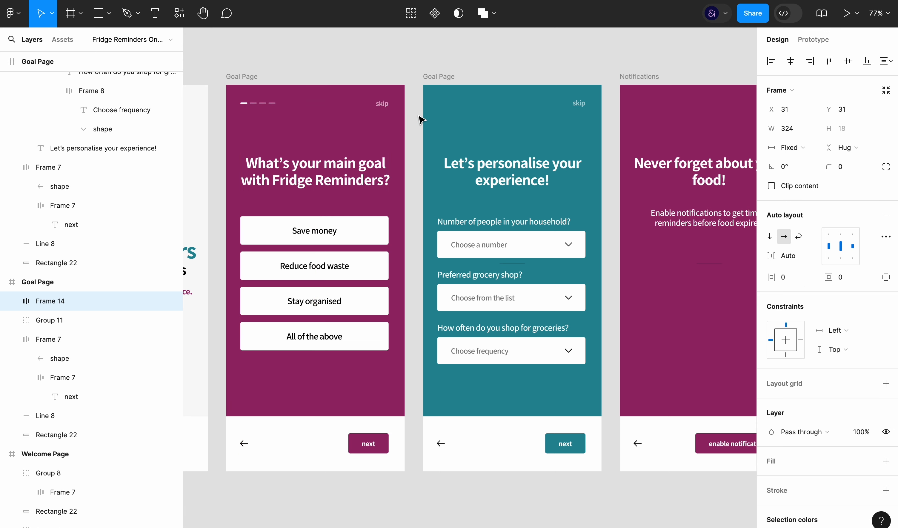
Replace the teal personalisation page's skip button with a copy of the Goal Page's pagination and skip row
{"action": "key", "text": "ctrl+c"}
{"action": "left_click", "coordinate": [579, 106]}
{"action": "key", "text": "Delete"}
{"action": "left_click", "coordinate": [435, 77]}
{"action": "key", "text": "ctrl+v"}
Set the second pagination bar's opacity on the teal personalisation page to 100%
{"action": "left_click", "coordinate": [451, 105]}
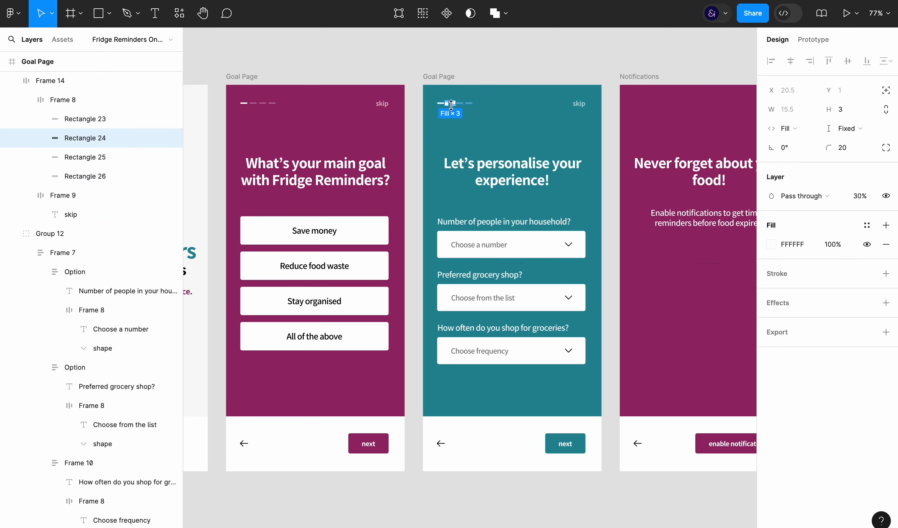
{"action": "key", "text": "0"}
{"action": "left_click", "coordinate": [630, 71]}
Paste the pagination and skip row onto the Notifications page and set its third pagination bar's opacity to 100%
{"action": "scroll", "coordinate": [631, 71], "scroll_direction": "right", "scroll_amount": 5}
{"action": "left_click", "coordinate": [522, 72]}
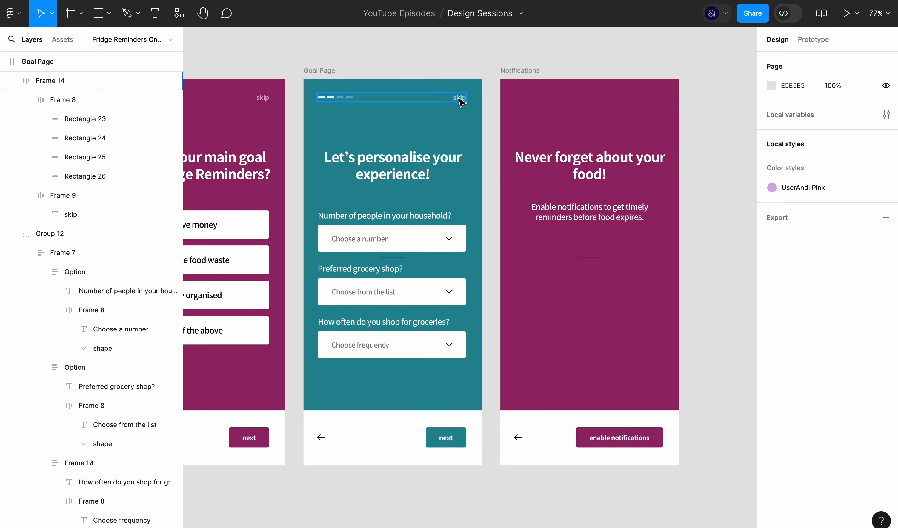
{"action": "key", "text": "ctrl+v"}
{"action": "left_click", "coordinate": [536, 97]}
{"action": "key", "text": "0"}
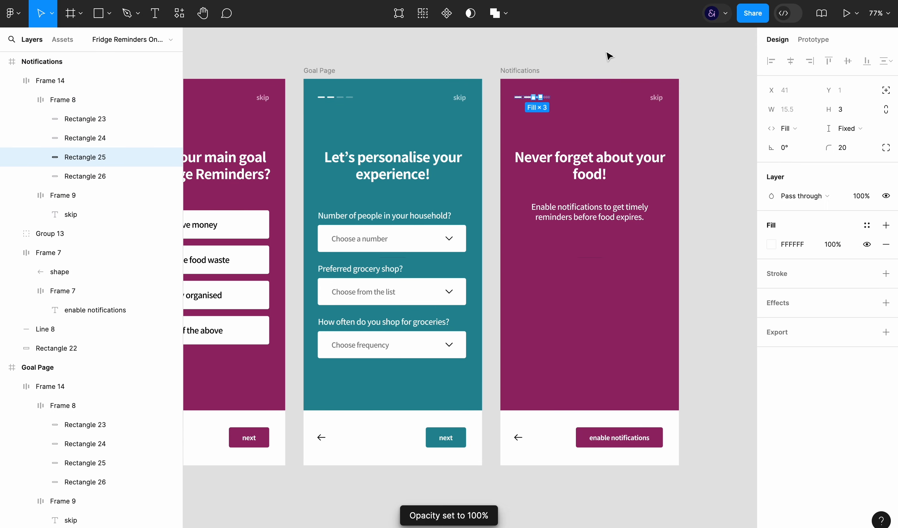
{"action": "left_click", "coordinate": [610, 54]}
Hide the skip text on the Notifications page by setting its opacity to 0%
{"action": "left_click", "coordinate": [623, 103]}
{"action": "left_click", "coordinate": [657, 101]}
{"action": "key", "text": "0"}
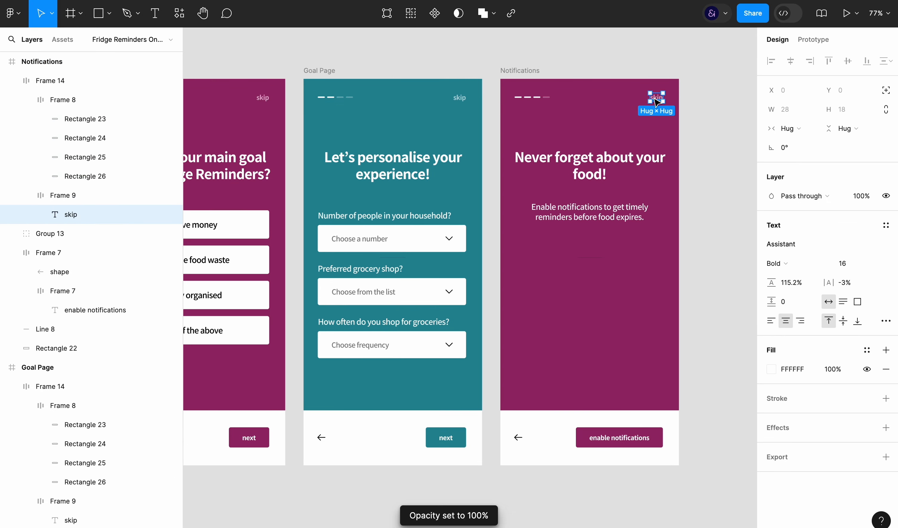
{"action": "key", "text": "0"}
{"action": "left_click", "coordinate": [745, 120]}
Lower the opacity of the back arrows in the Goal, personalisation and Notifications page footers to 40%
{"action": "scroll", "coordinate": [734, 225], "scroll_direction": "down", "scroll_amount": 3}
{"action": "scroll", "coordinate": [735, 227], "scroll_direction": "left", "scroll_amount": 5}
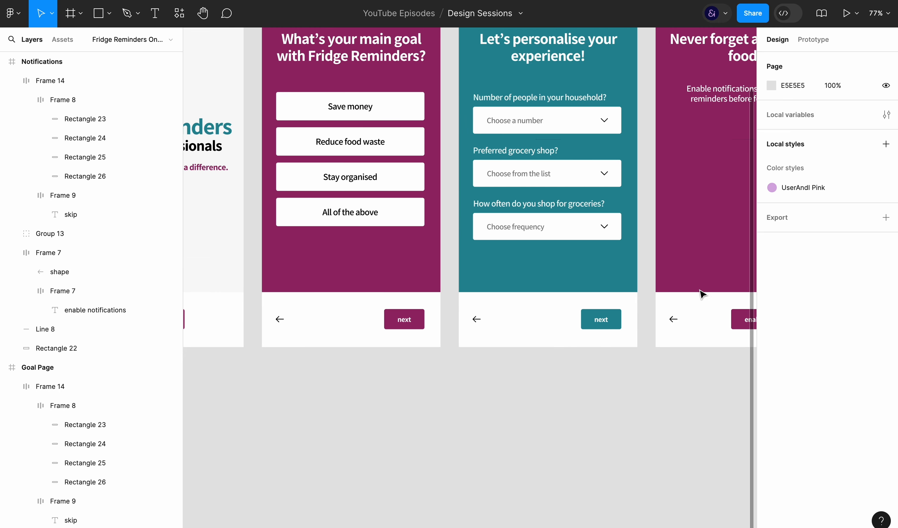
{"action": "left_click", "coordinate": [673, 319], "text": "super"}
{"action": "left_click", "coordinate": [476, 319], "text": "shift+super"}
{"action": "left_click", "coordinate": [280, 320], "text": "shift+super"}
{"action": "key", "text": "7"}
{"action": "key", "text": "5"}
{"action": "key", "text": "5"}
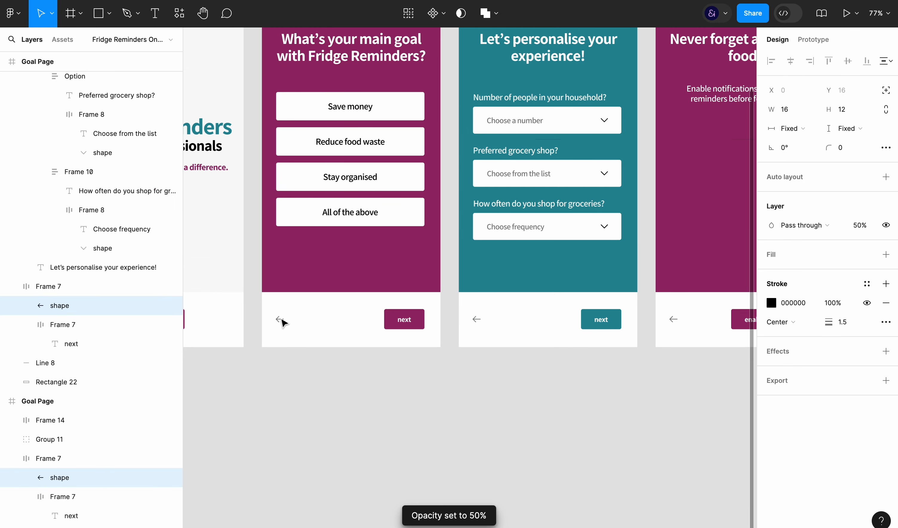
{"action": "key", "text": "4"}
{"action": "left_click", "coordinate": [372, 414]}
Duplicate the "How often do you shop for groceries?" field on the teal personalisation page
{"action": "key", "text": "super+backslash"}
{"action": "scroll", "coordinate": [403, 418], "scroll_direction": "up", "scroll_amount": 3}
{"action": "left_click", "coordinate": [566, 321], "text": "super"}
{"action": "key", "text": "super+d"}
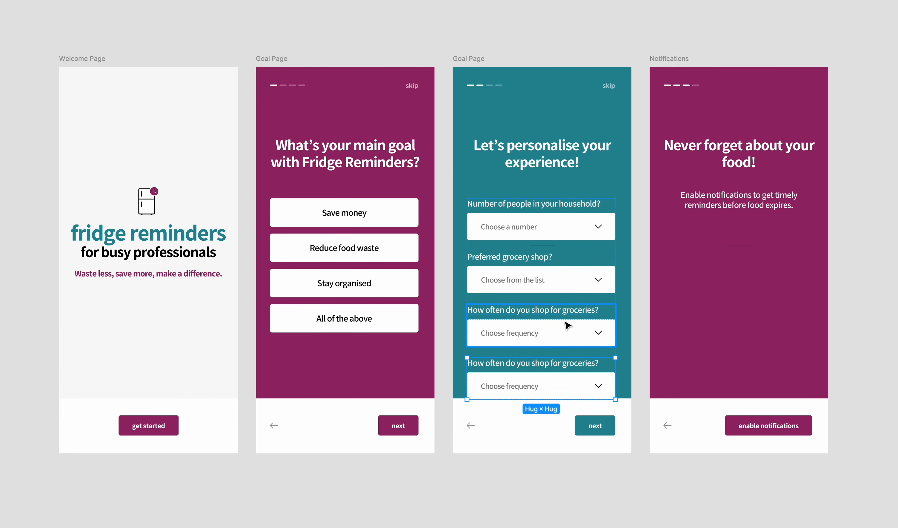
Nudge the heading and content groups on the Goal, personalisation and Notifications pages up by 50 px each
{"action": "left_click", "coordinate": [329, 248]}
{"action": "key", "text": "shift+Up"}
{"action": "key", "text": "shift+Up"}
{"action": "key", "text": "shift+Up"}
{"action": "left_click", "coordinate": [543, 232]}
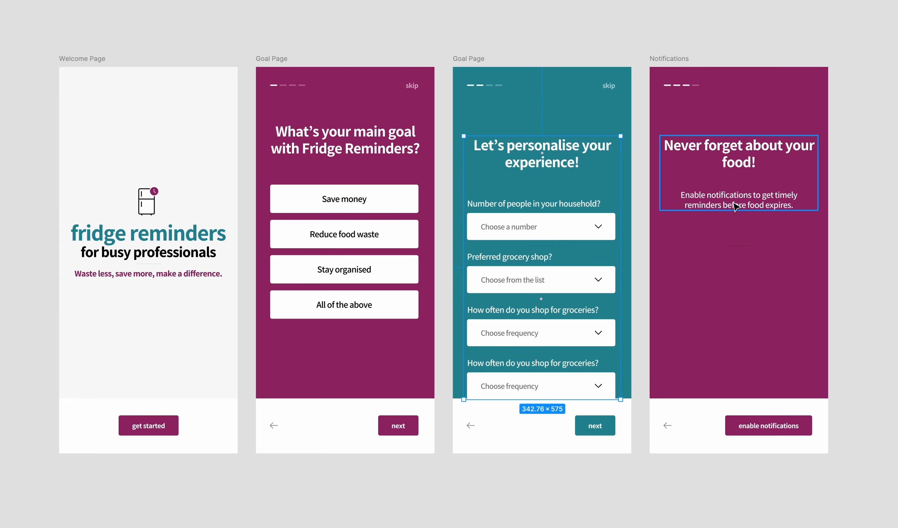
{"action": "left_click", "coordinate": [733, 202], "text": "shift"}
{"action": "key", "text": "shift+Up"}
{"action": "key", "text": "shift+Up"}
{"action": "key", "text": "shift+Up"}
{"action": "key", "text": "shift+Up"}
{"action": "key", "text": "shift+Up"}
{"action": "left_click", "coordinate": [355, 252]}
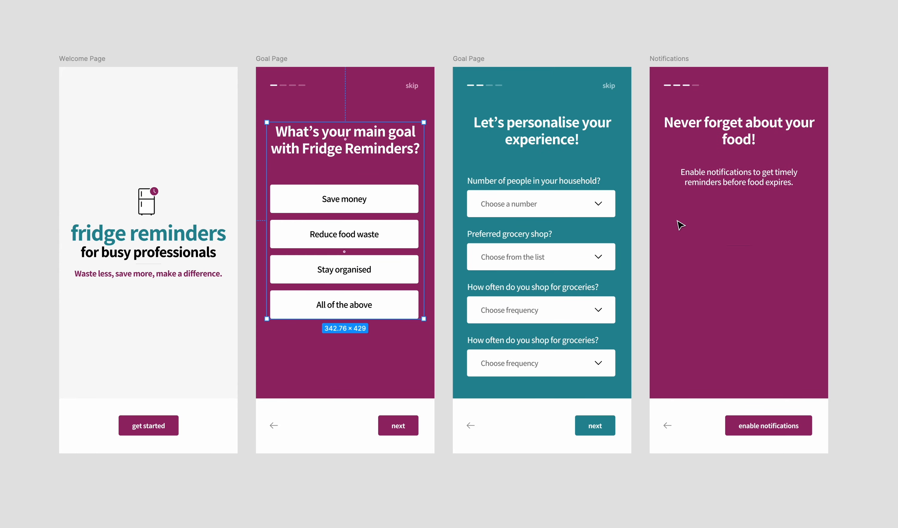
{"action": "key", "text": "shift+Up"}
{"action": "key", "text": "shift+Up"}
Set the width of the teal personalisation page's content group to 324, matching the footer row
{"action": "left_click", "coordinate": [543, 312]}
{"action": "key", "text": "super+backslash"}
{"action": "type", "text": "324"}
{"action": "key", "text": "Return"}
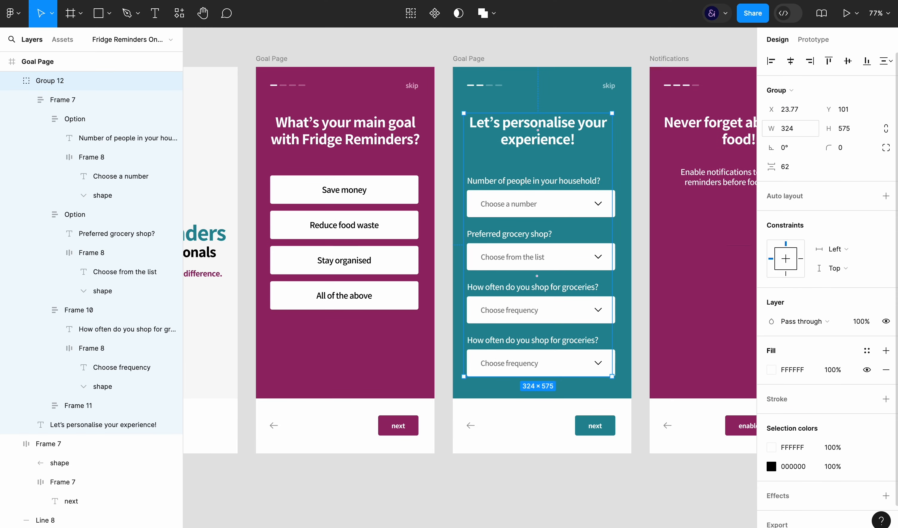
{"action": "left_click", "coordinate": [571, 424]}
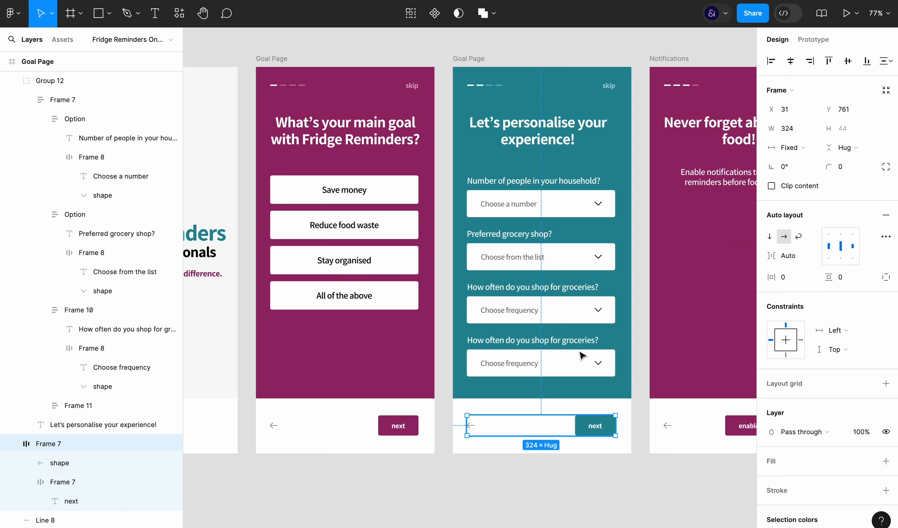
Set the width of all four question fields on the teal personalisation page to Fill
{"action": "double_click", "coordinate": [561, 237]}
{"action": "double_click", "coordinate": [573, 203]}
{"action": "left_click", "coordinate": [570, 254], "text": "shift"}
{"action": "left_click", "coordinate": [566, 312], "text": "shift"}
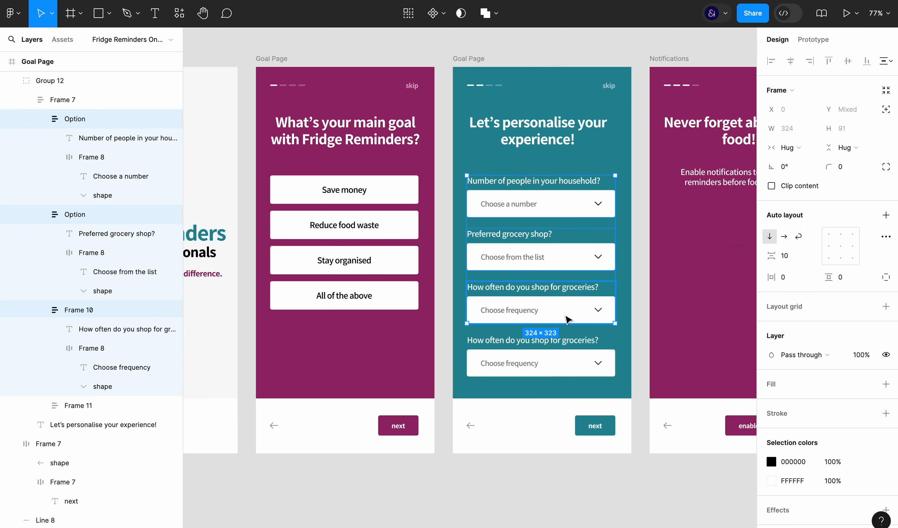
{"action": "left_click", "coordinate": [566, 363], "text": "shift"}
{"action": "left_click", "coordinate": [800, 150]}
{"action": "left_click", "coordinate": [800, 169]}
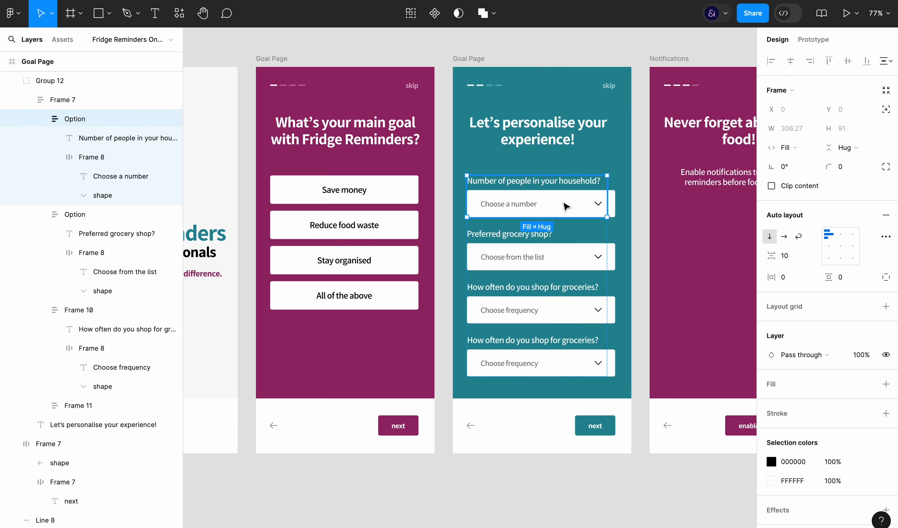
Set the width of the white input boxes inside the four question fields to Fill
{"action": "left_click", "coordinate": [548, 201]}
{"action": "left_click", "coordinate": [573, 256], "text": "shift"}
{"action": "left_click", "coordinate": [566, 310], "text": "shift"}
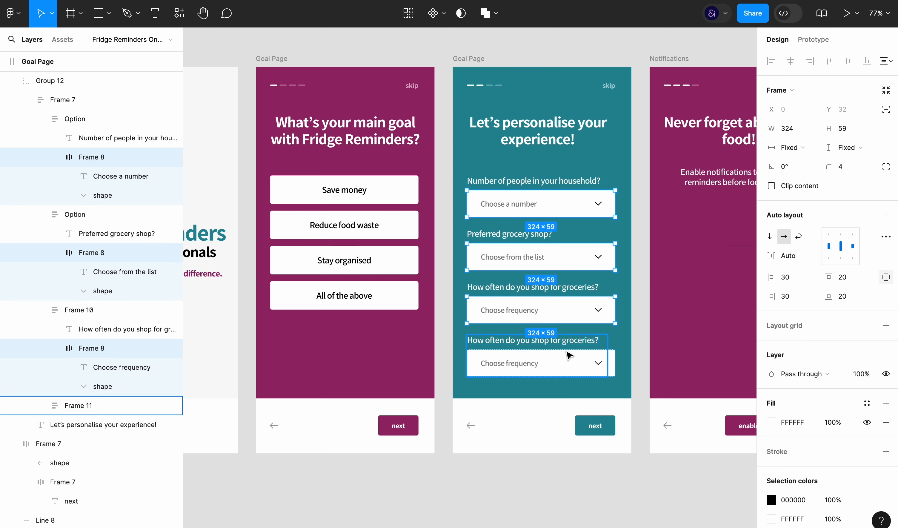
{"action": "left_click", "coordinate": [566, 363], "text": "shift"}
{"action": "left_click", "coordinate": [793, 147]}
{"action": "left_click", "coordinate": [800, 169]}
{"action": "left_click", "coordinate": [685, 314]}
Centre the content group horizontally on the teal personalisation page
{"action": "left_click", "coordinate": [563, 299]}
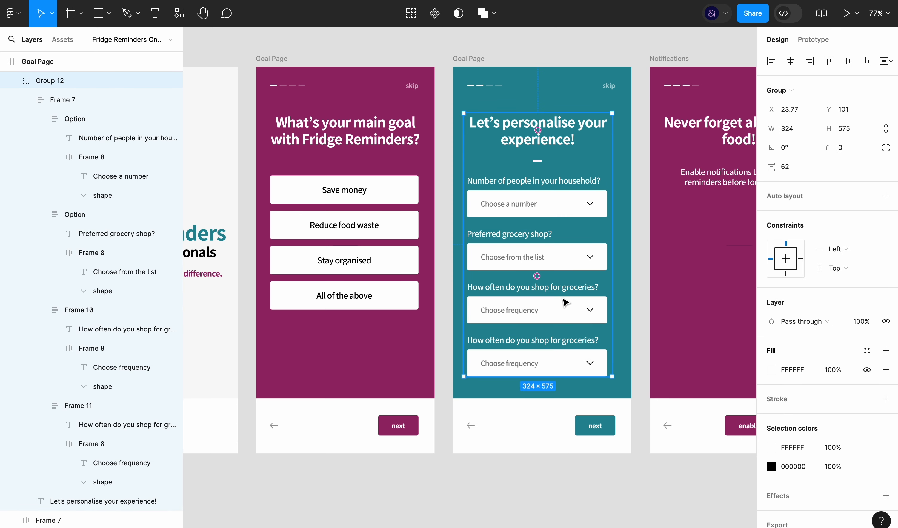
{"action": "left_click", "coordinate": [791, 62]}
{"action": "left_click", "coordinate": [619, 484]}
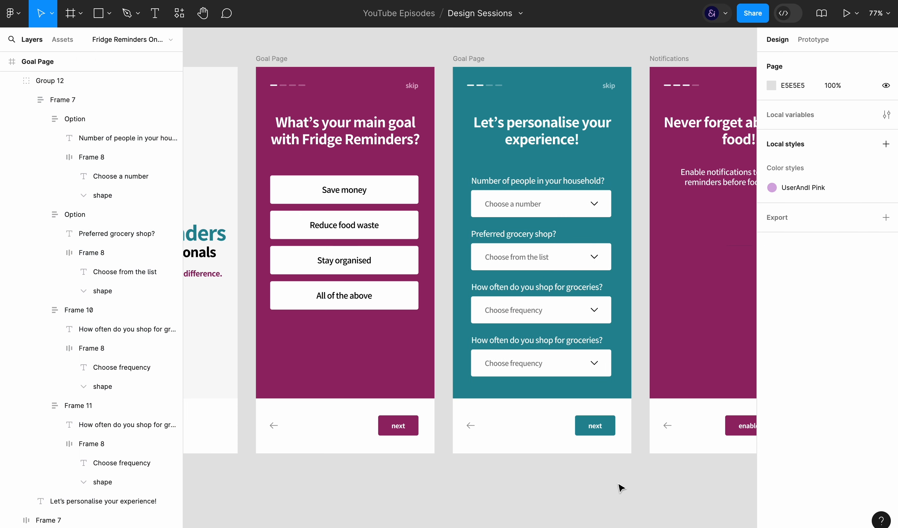
{"action": "left_click", "coordinate": [568, 310]}
{"action": "left_click", "coordinate": [571, 498]}
{"action": "key", "text": "ctrl+backslash"}
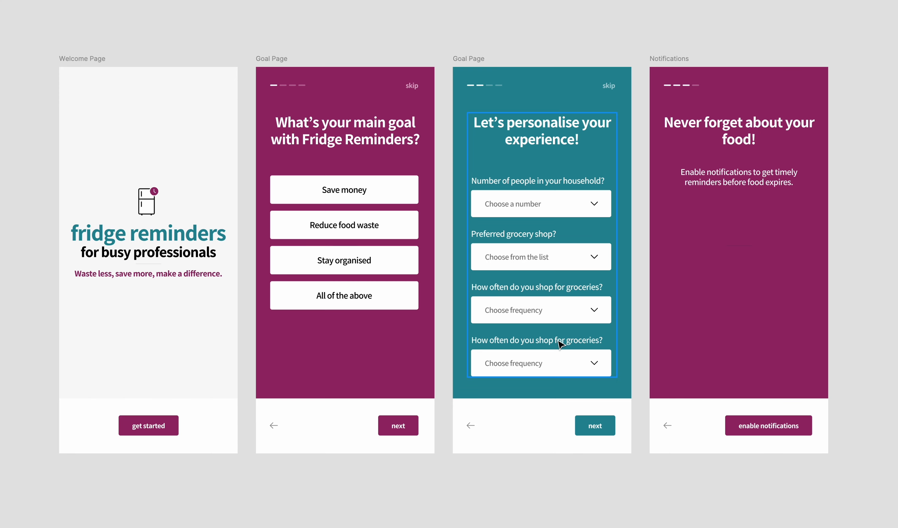
Delete the duplicate "How often do you shop for groceries?" field and duplicate the "Number of people in your household?" field
{"action": "left_click", "coordinate": [554, 367]}
{"action": "key", "text": "Delete"}
{"action": "key", "text": "ctrl+z"}
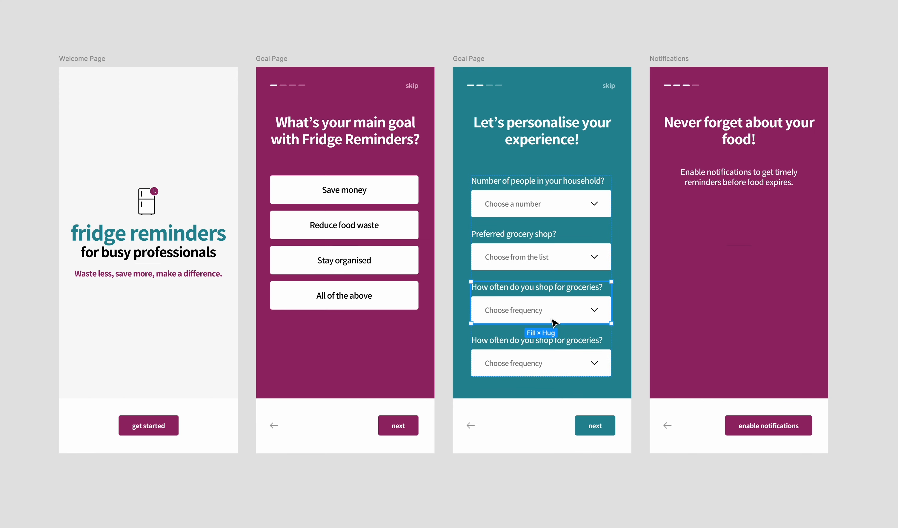
{"action": "key", "text": "Delete"}
{"action": "left_click", "coordinate": [547, 257]}
{"action": "left_click", "coordinate": [561, 203]}
{"action": "key", "text": "ctrl+d"}
Change the first field's label to "Name your fridge" and delete the dropdown arrow from its box
{"action": "double_click", "coordinate": [549, 181]}
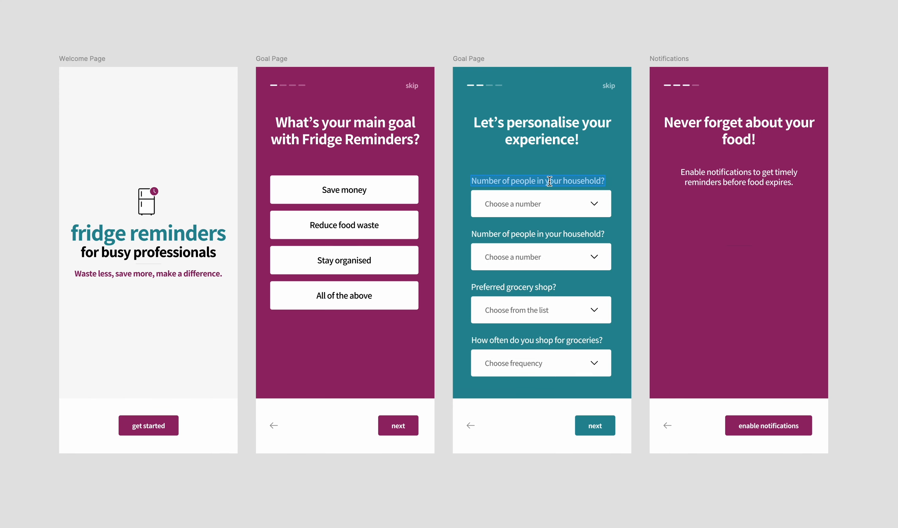
{"action": "left_click", "coordinate": [551, 203]}
{"action": "key", "text": "ctrl+backslash"}
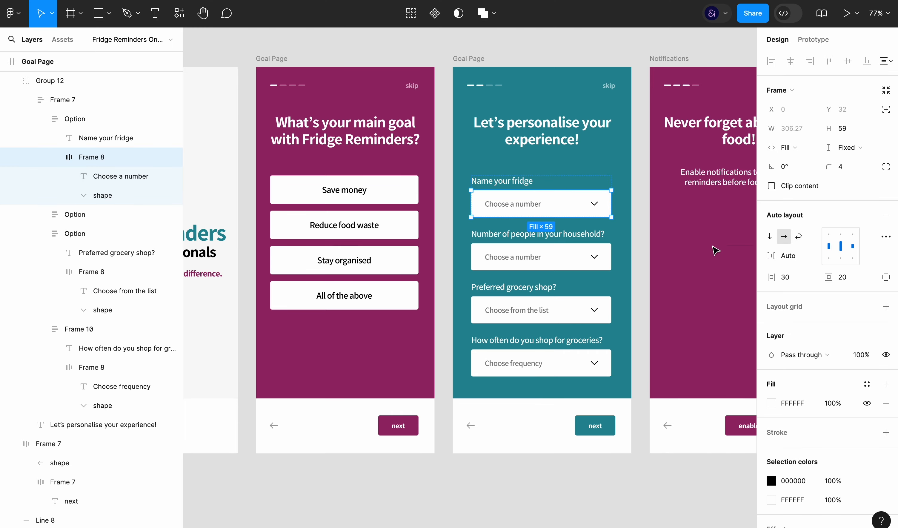
{"action": "double_click", "coordinate": [526, 205]}
{"action": "left_click", "coordinate": [595, 206]}
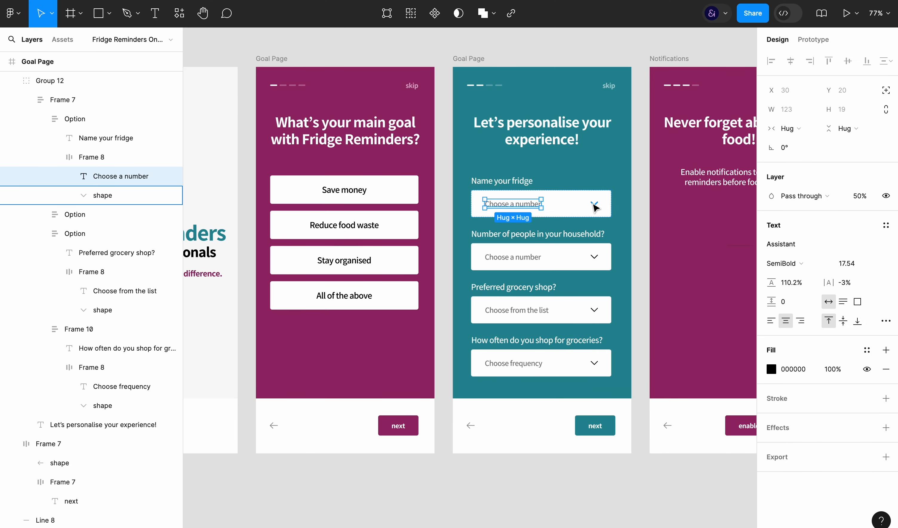
{"action": "left_click", "coordinate": [595, 205]}
{"action": "key", "text": "Delete"}
Left-align the placeholder text inside the "Name your fridge" box
{"action": "double_click", "coordinate": [585, 210]}
{"action": "double_click", "coordinate": [588, 210]}
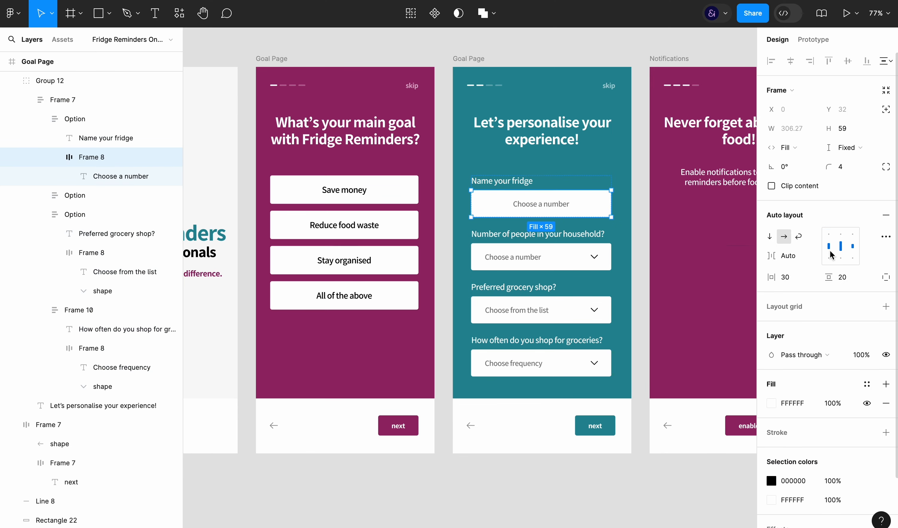
{"action": "double_click", "coordinate": [520, 203]}
Set the four input boxes' horizontal padding to 20 and change the "Name your fridge" placeholder to "Get creative !"
{"action": "left_click", "coordinate": [575, 211]}
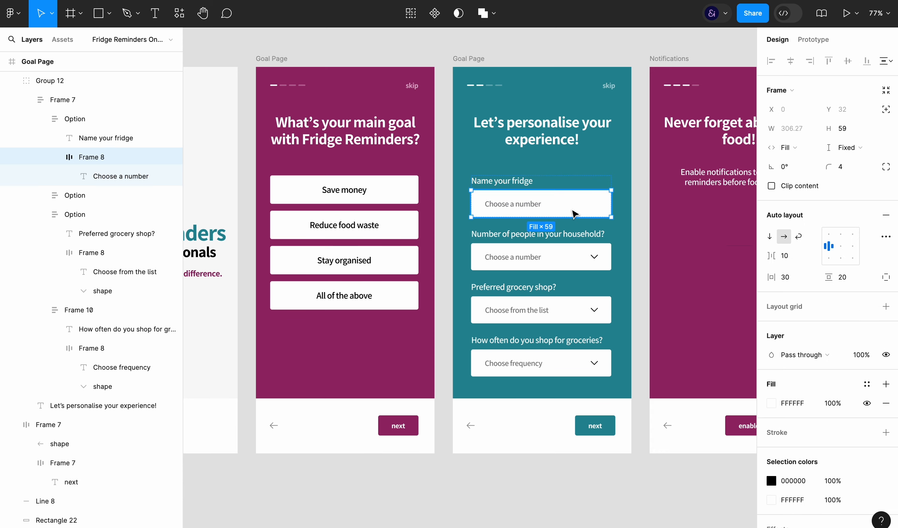
{"action": "left_click", "coordinate": [591, 256], "text": "shift"}
{"action": "left_click", "coordinate": [572, 310], "text": "shift"}
{"action": "left_click", "coordinate": [571, 364], "text": "shift"}
{"action": "left_click", "coordinate": [800, 282]}
{"action": "type", "text": "20"}
{"action": "key", "text": "Return"}
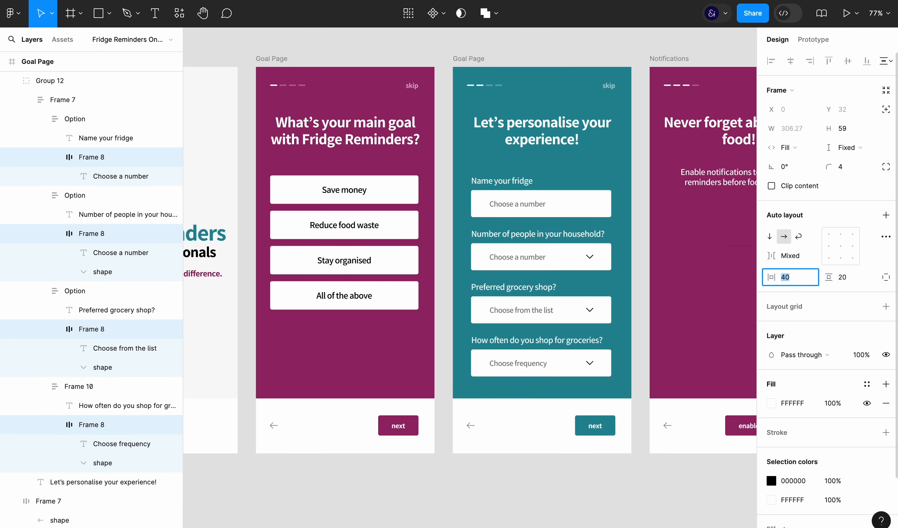
{"action": "left_click", "coordinate": [630, 485]}
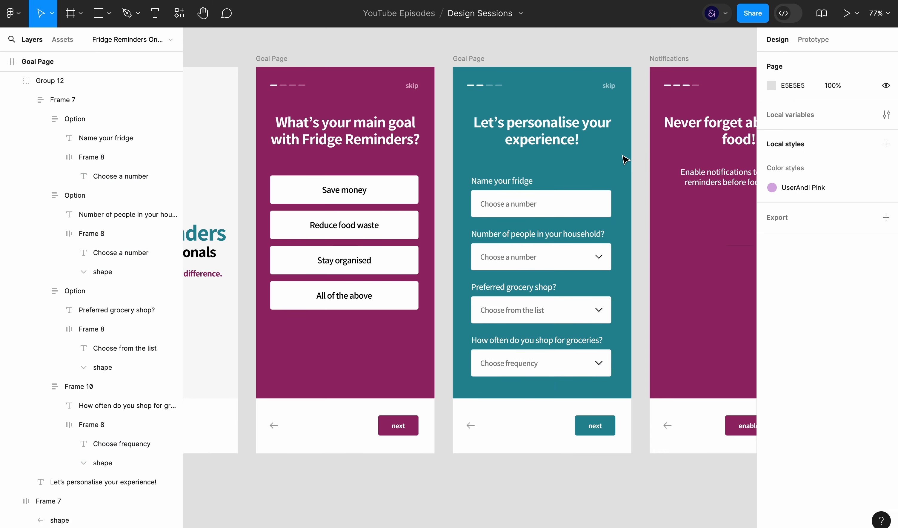
{"action": "key", "text": "ctrl+backslash"}
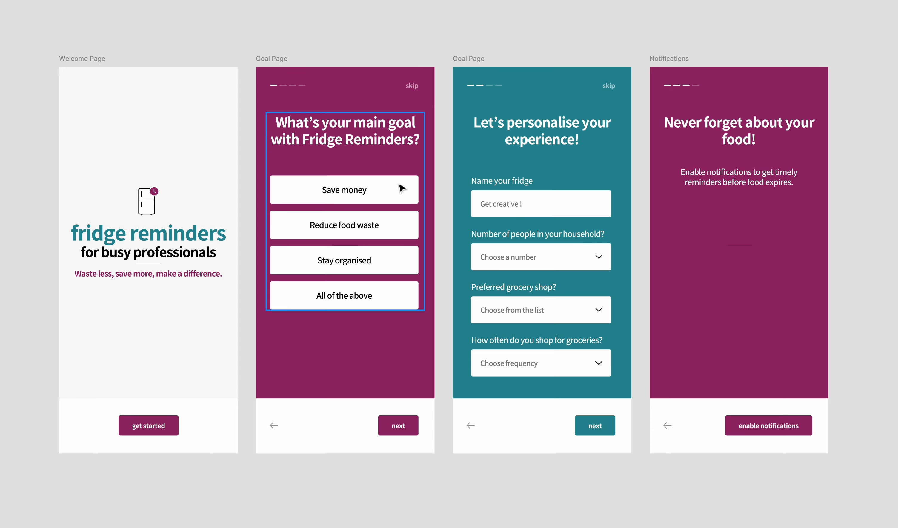
Rename the teal page's frame to Personalise and the maroon Goal Page's frame to Goals
{"action": "scroll", "coordinate": [705, 456], "scroll_direction": "down", "scroll_amount": 5}
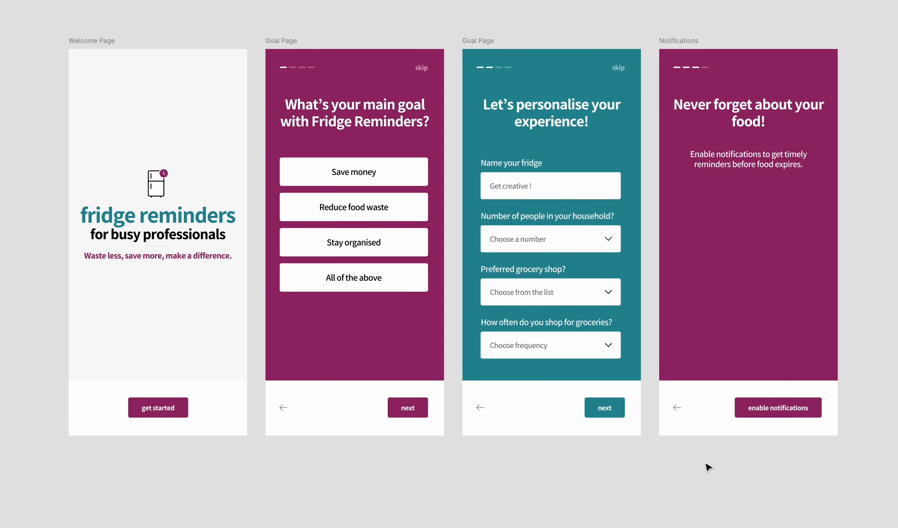
{"action": "scroll", "coordinate": [705, 453], "scroll_direction": "down", "scroll_amount": 2}
{"action": "scroll", "coordinate": [704, 453], "scroll_direction": "right", "scroll_amount": 3}
{"action": "scroll", "coordinate": [705, 453], "scroll_direction": "down", "scroll_amount": 2}
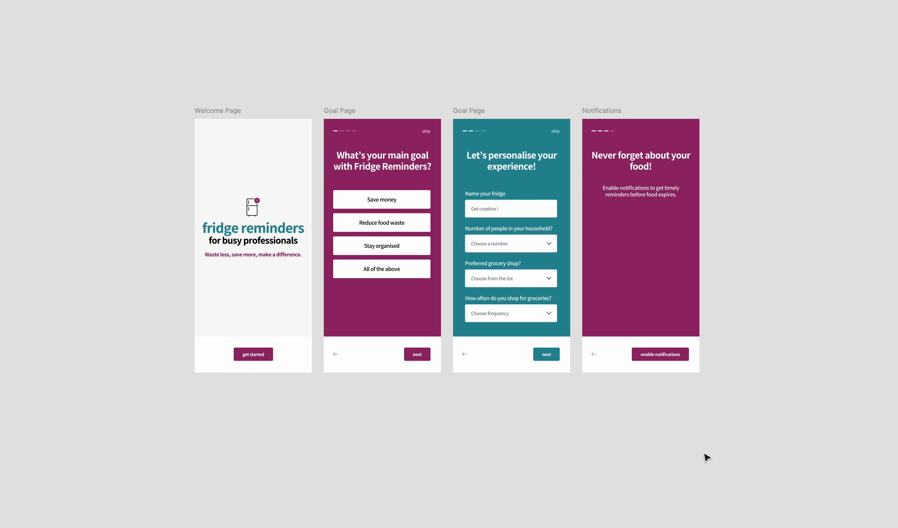
{"action": "left_click", "coordinate": [423, 116]}
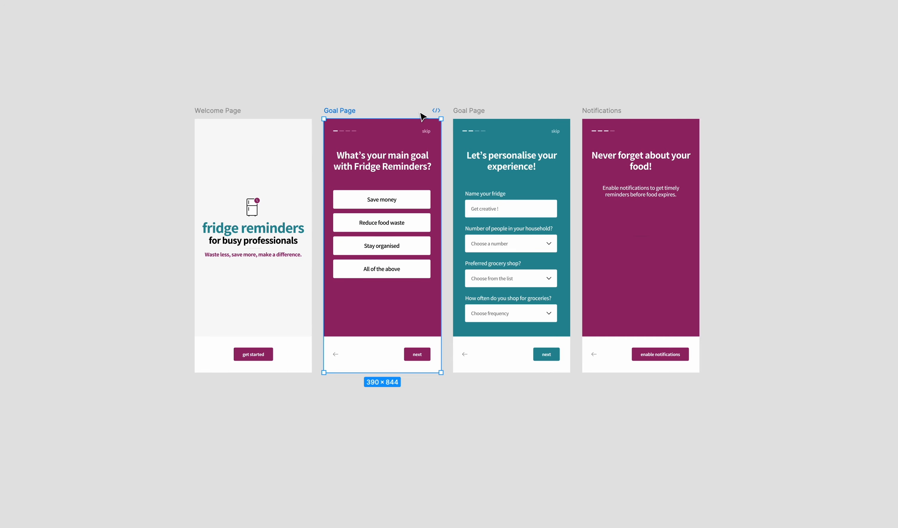
{"action": "left_click", "coordinate": [477, 112], "text": "shift"}
{"action": "double_click", "coordinate": [464, 110]}
{"action": "type", "text": "Personalise"}
{"action": "key", "text": "shift+Tab"}
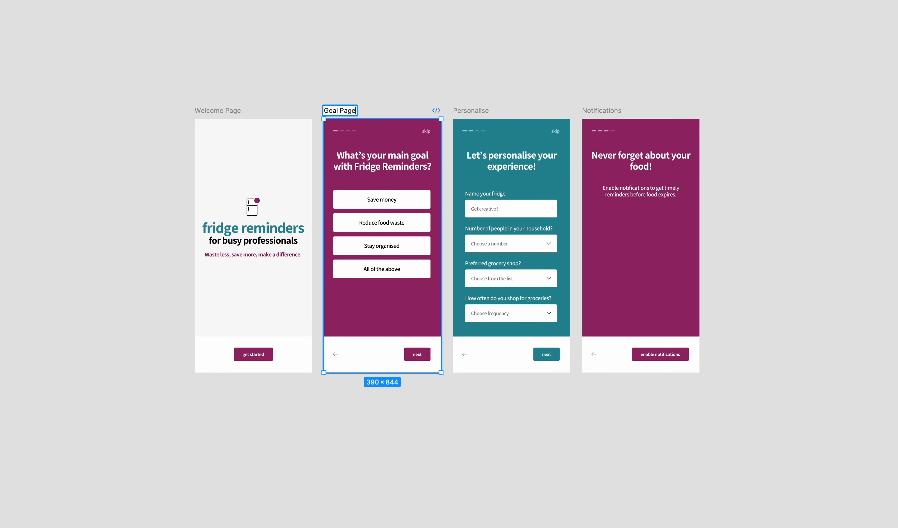
{"action": "type", "text": "Goals"}
Move the Goals, Personalise and Notifications pages away from the Welcome Page to make room for another screen
{"action": "left_click", "coordinate": [601, 116]}
{"action": "left_click_drag", "start_coordinate": [602, 116], "coordinate": [749, 115]}
{"action": "left_click", "coordinate": [331, 110]}
{"action": "left_click", "coordinate": [485, 112], "text": "shift"}
{"action": "left_click", "coordinate": [616, 112], "text": "shift"}
Duplicate the Welcome Page into the gap before Goals and name the copy "New account"
{"action": "left_click", "coordinate": [224, 115]}
{"action": "left_click_drag", "start_coordinate": [224, 116], "coordinate": [356, 115]}
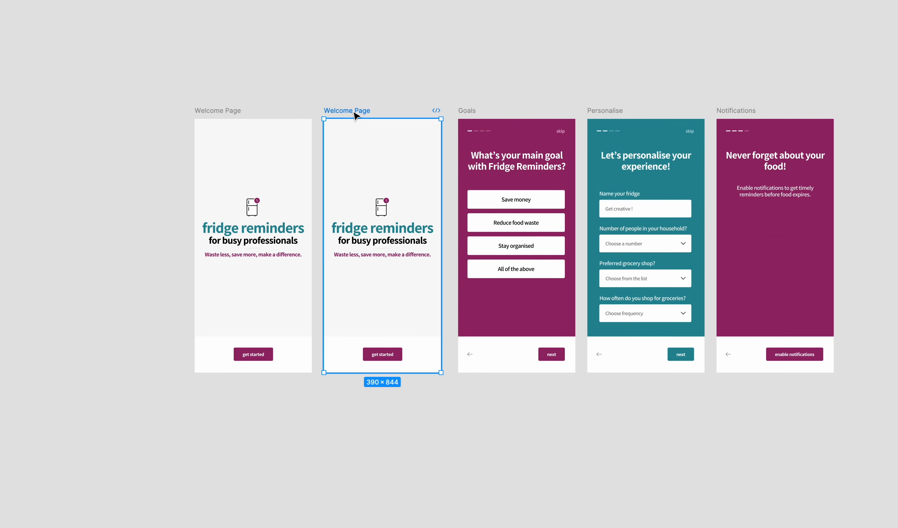
{"action": "type", "text": "New a"}
{"action": "type", "text": "ccount"}
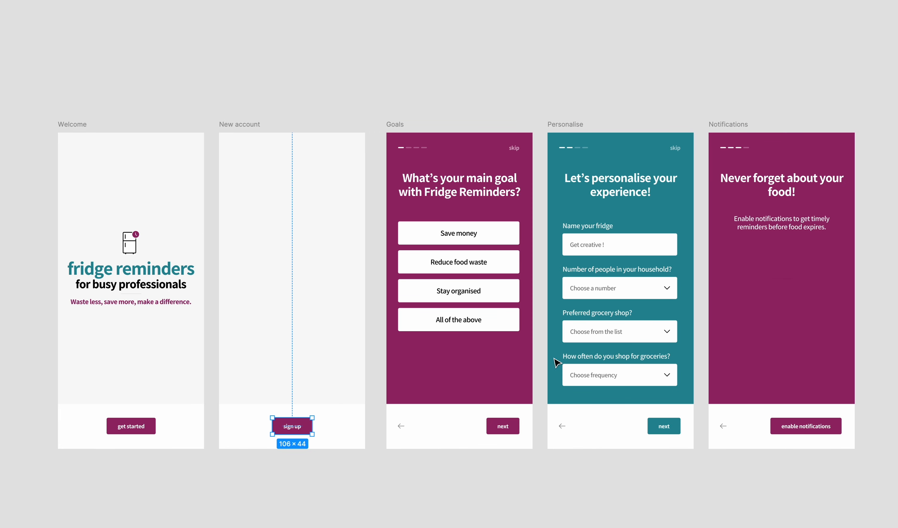
Copy the pagination and skip row from the Goals page onto the New account page
{"action": "left_click", "coordinate": [407, 148]}
{"action": "key", "text": "ctrl+c"}
{"action": "left_click", "coordinate": [250, 125]}
{"action": "key", "text": "ctrl+v"}
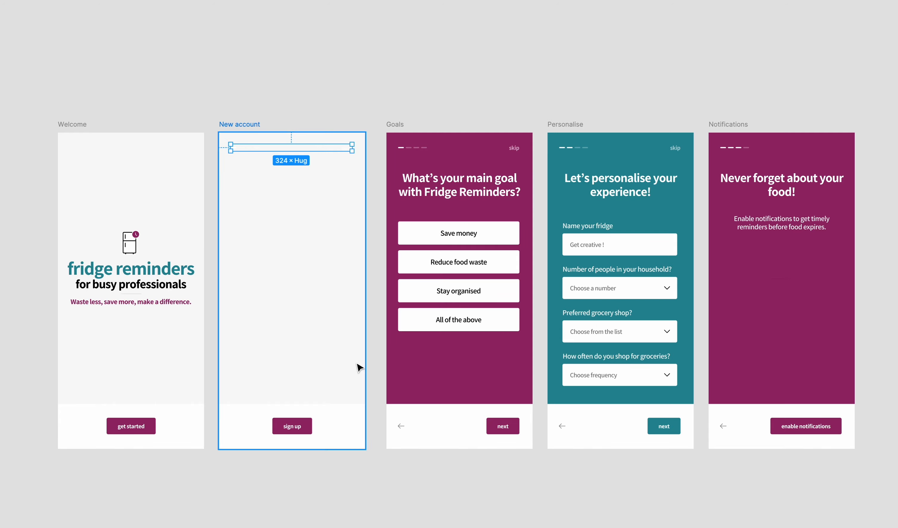
Recolour the New account page's pagination bars and skip text with the Personalise page's teal, RGB 39, 139, 152
{"action": "key", "text": "ctrl+backslash"}
{"action": "scroll", "coordinate": [832, 487], "scroll_direction": "down", "scroll_amount": 3}
{"action": "left_click", "coordinate": [772, 437]}
{"action": "left_click", "coordinate": [630, 397]}
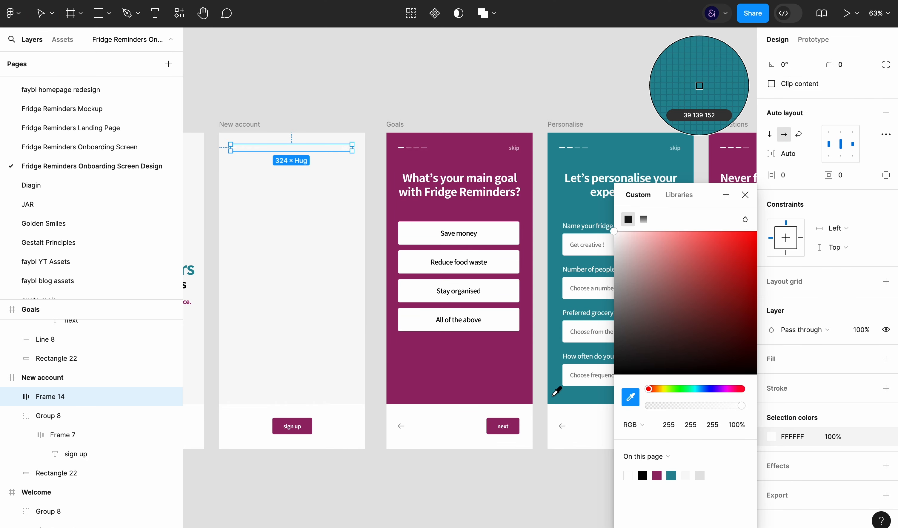
{"action": "left_click", "coordinate": [555, 392]}
{"action": "left_click", "coordinate": [417, 495]}
Recolour the New account page's sign up button with the teal sampled from the Personalise page
{"action": "left_click", "coordinate": [291, 426]}
{"action": "left_click", "coordinate": [772, 428]}
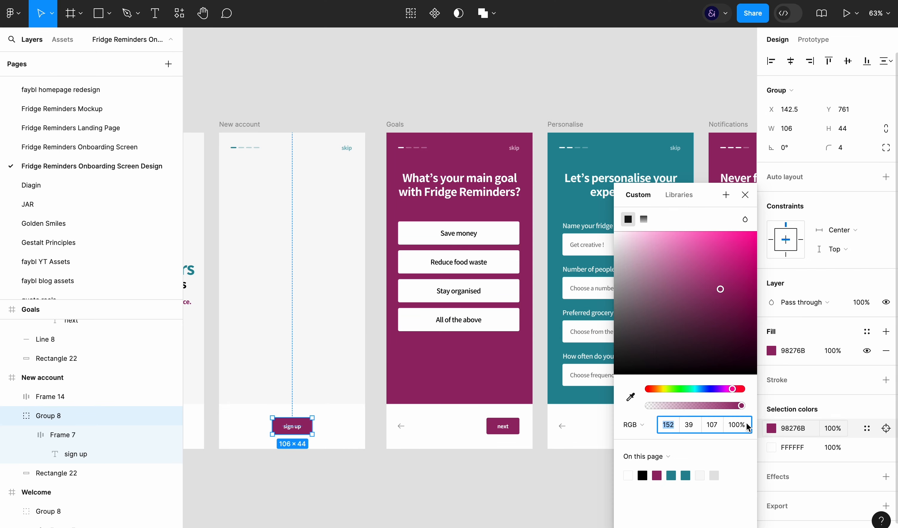
{"action": "left_click", "coordinate": [630, 397]}
{"action": "left_click", "coordinate": [555, 393]}
{"action": "left_click", "coordinate": [549, 518]}
{"action": "key", "text": "ctrl+backslash"}
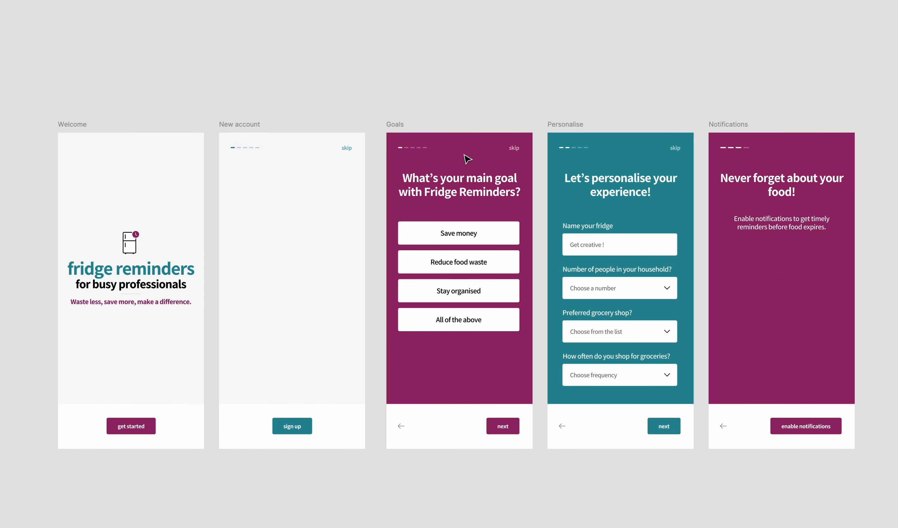
Set one more pagination bar to full opacity on the Goals and Personalise pages, marking two and three completed bars respectively
{"action": "key", "text": "0"}
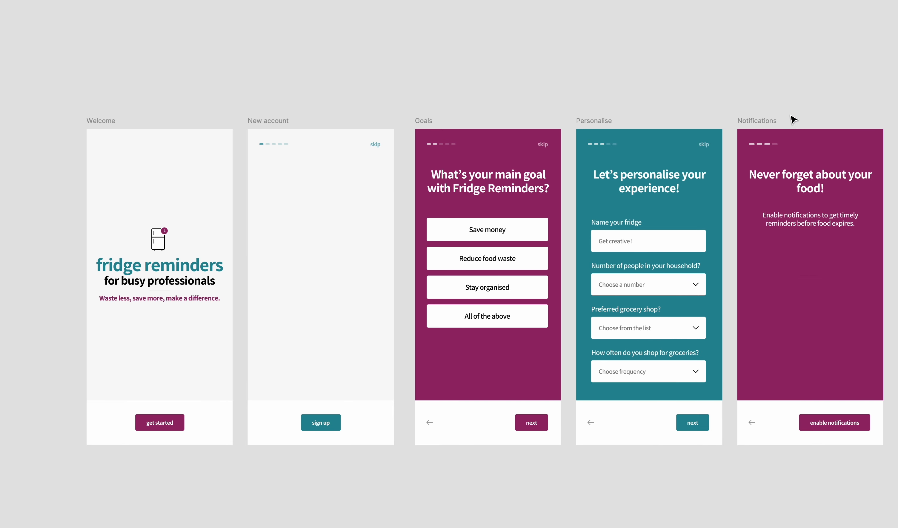
Copy the heading and option list from the Goals page onto the New account page
{"action": "scroll", "coordinate": [793, 121], "scroll_direction": "left", "scroll_amount": 4}
{"action": "scroll", "coordinate": [793, 120], "scroll_direction": "down", "scroll_amount": 1}
{"action": "left_click", "coordinate": [500, 179]}
{"action": "key", "text": "super+c"}
{"action": "left_click", "coordinate": [344, 167]}
{"action": "key", "text": "super+v"}
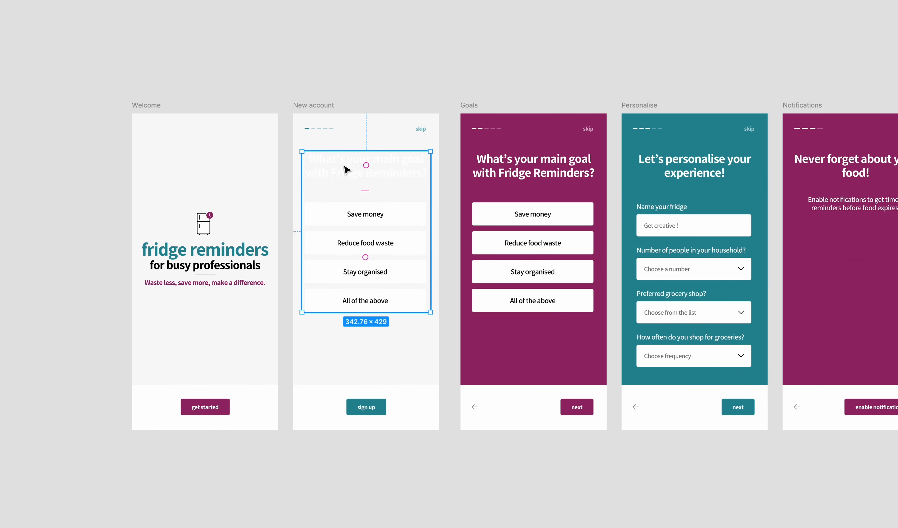
Change the New account page's copied heading to "Create your account" and set its fill to black, 000000
{"action": "double_click", "coordinate": [344, 168]}
{"action": "type", "text": "Create your account"}
{"action": "key", "text": "Escape"}
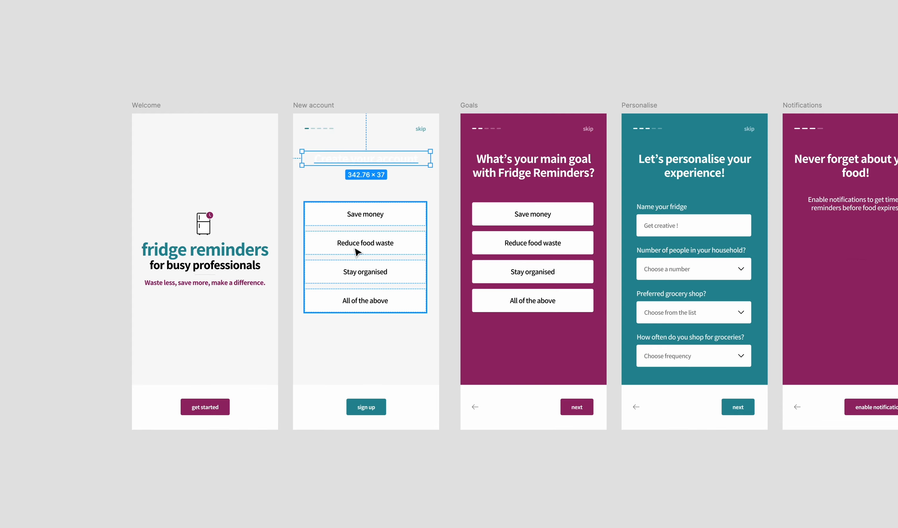
{"action": "left_click", "coordinate": [790, 428]}
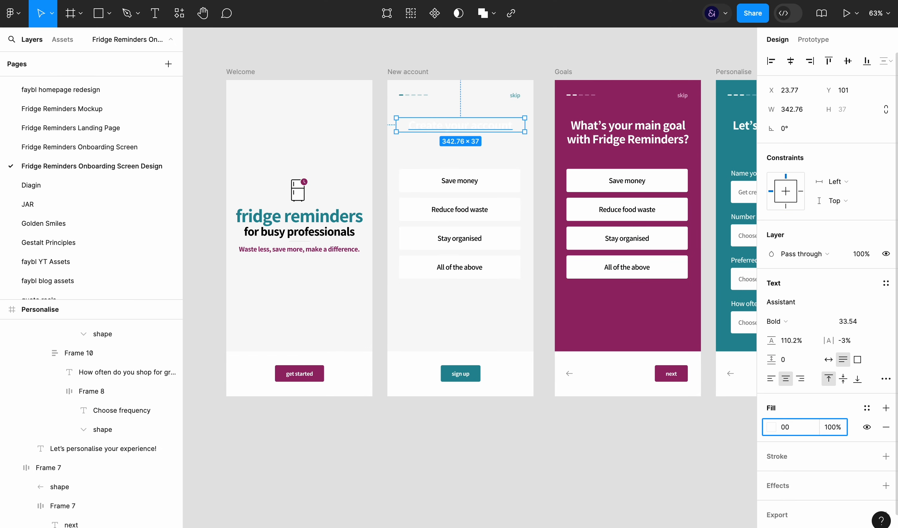
{"action": "type", "text": "00"}
{"action": "key", "text": "Return"}
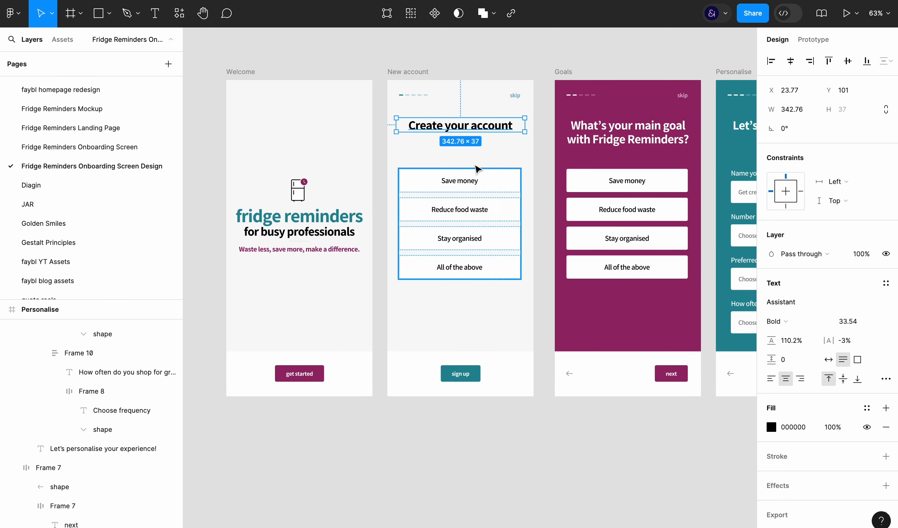
Paste the name, email and password form onto the New account page and delete the copied goal options
{"action": "left_click", "coordinate": [418, 72]}
{"action": "key", "text": "super+v"}
{"action": "left_click", "coordinate": [483, 276]}
{"action": "key", "text": "Delete"}
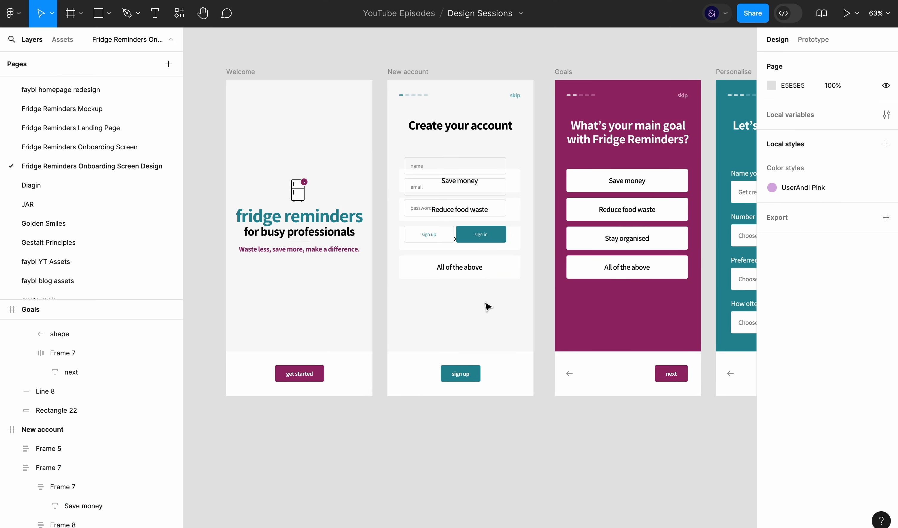
Set the width of the pasted account form to 324
{"action": "left_click", "coordinate": [457, 197]}
{"action": "left_click", "coordinate": [791, 60]}
{"action": "type", "text": "3"}
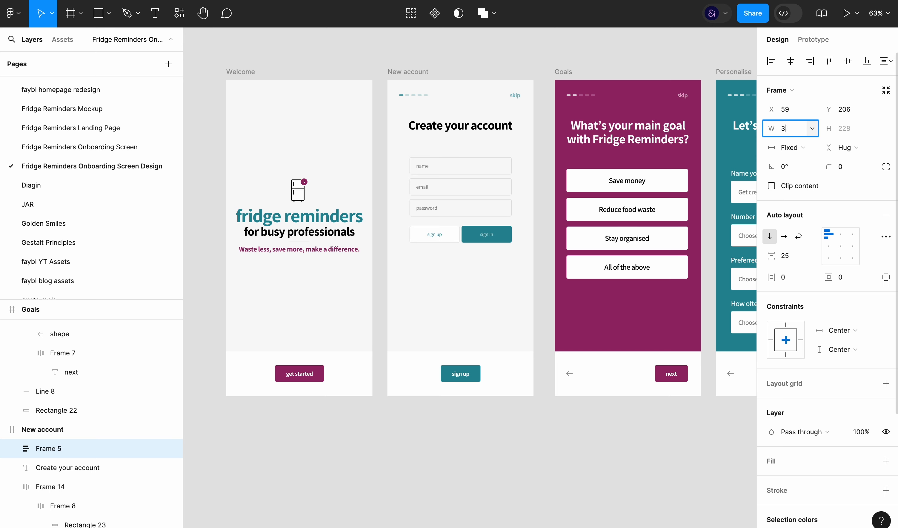
{"action": "type", "text": "24"}
{"action": "key", "text": "Return"}
Set the name, email and password field boxes to fill the form's full width
{"action": "left_click", "coordinate": [477, 205]}
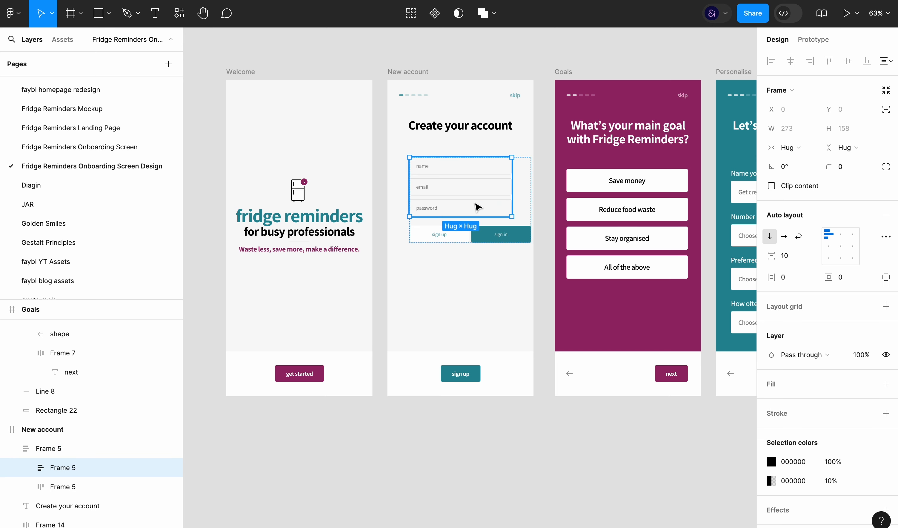
{"action": "left_click", "coordinate": [550, 291]}
{"action": "left_click", "coordinate": [477, 205]}
{"action": "left_click", "coordinate": [436, 208], "text": "super"}
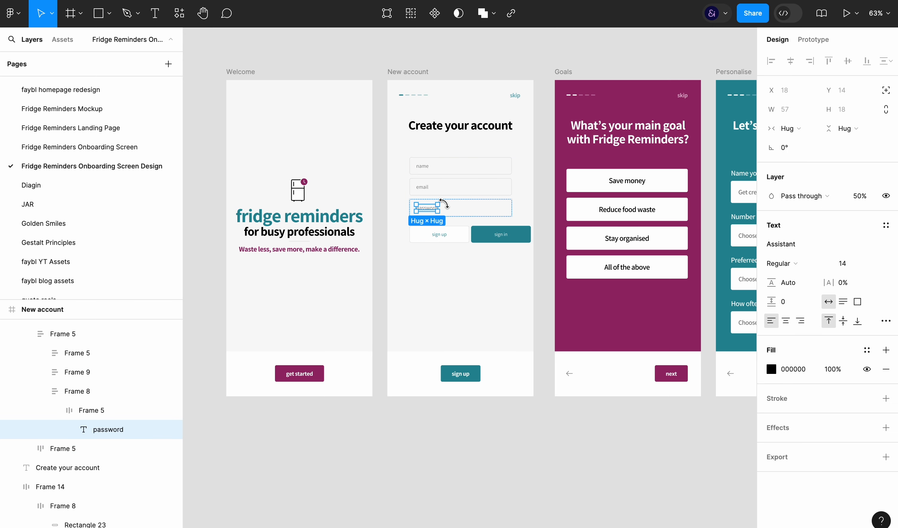
{"action": "left_click", "coordinate": [460, 209]}
{"action": "left_click", "coordinate": [463, 191], "text": "shift"}
{"action": "left_click", "coordinate": [464, 172], "text": "shift"}
{"action": "left_click", "coordinate": [792, 147]}
{"action": "left_click", "coordinate": [796, 176]}
{"action": "left_click", "coordinate": [489, 289]}
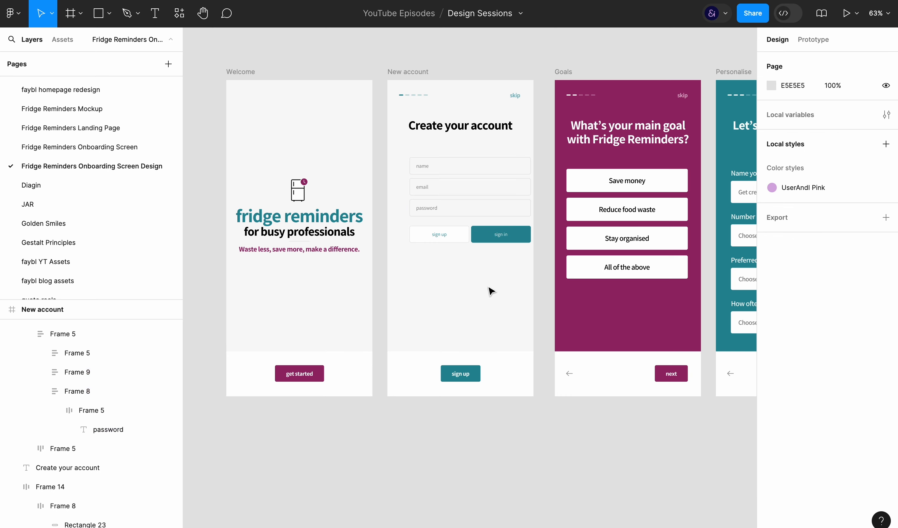
Centre the account form horizontally on the New account page
{"action": "left_click", "coordinate": [467, 197]}
{"action": "left_click", "coordinate": [486, 237]}
{"action": "left_click", "coordinate": [489, 276]}
{"action": "left_click", "coordinate": [497, 210]}
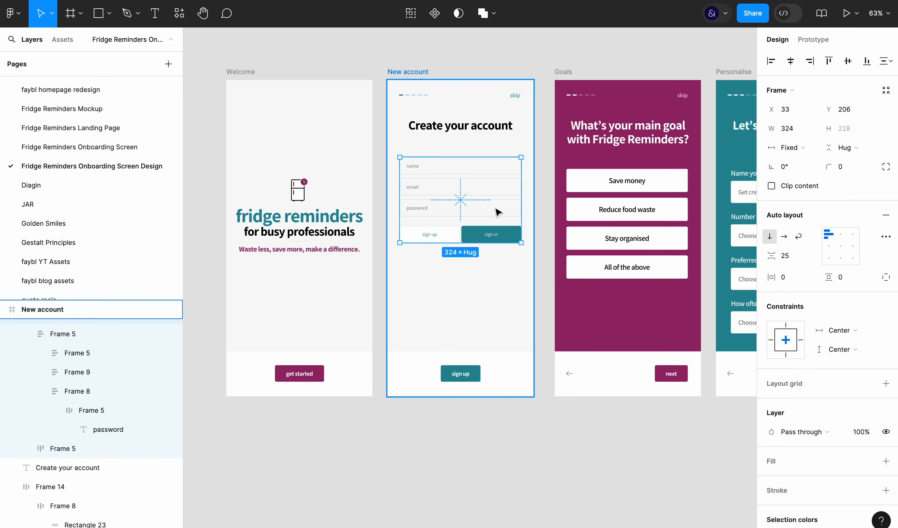
Ungroup the account form and delete its inner sign up and sign in buttons
{"action": "key", "text": "super+BackSpace"}
{"action": "left_click", "coordinate": [484, 238]}
{"action": "key", "text": "BackSpace"}
Align the group of three input fields with the Goals page's options by setting its Y position to 237
{"action": "left_click_drag", "start_coordinate": [479, 196], "coordinate": [479, 210]}
{"action": "double_click", "coordinate": [611, 196]}
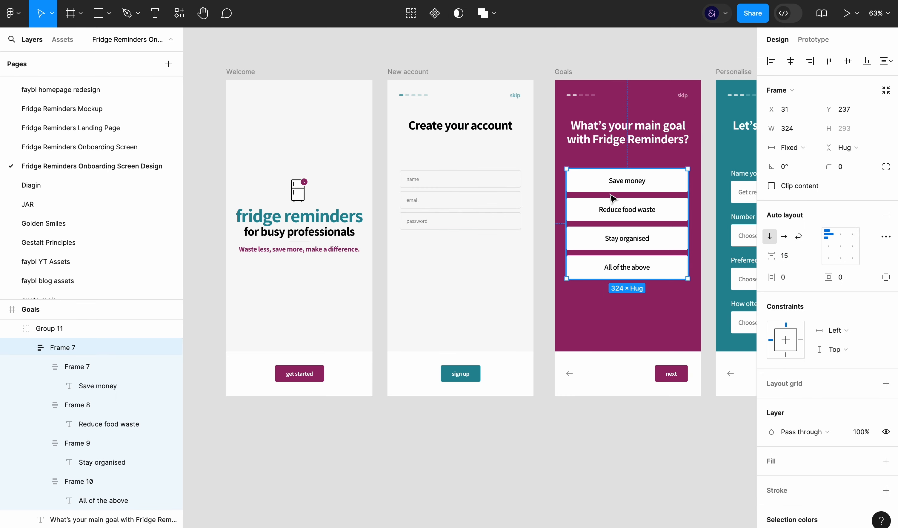
{"action": "left_click", "coordinate": [448, 213]}
{"action": "left_click", "coordinate": [845, 110]}
{"action": "type", "text": "237"}
{"action": "key", "text": "Return"}
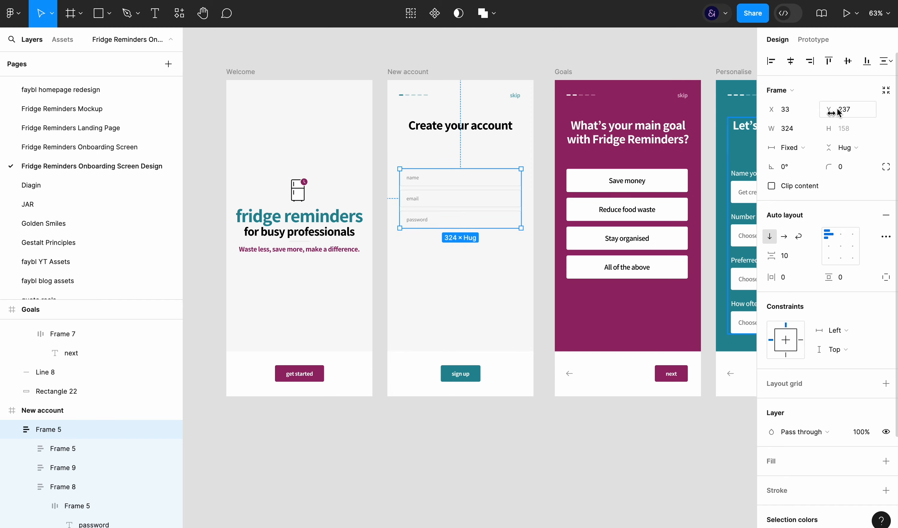
Add a white FFFFFF fill to the name, email and password fields
{"action": "key", "text": "super+backslash"}
{"action": "scroll", "coordinate": [485, 295], "scroll_direction": "up", "scroll_amount": 5}
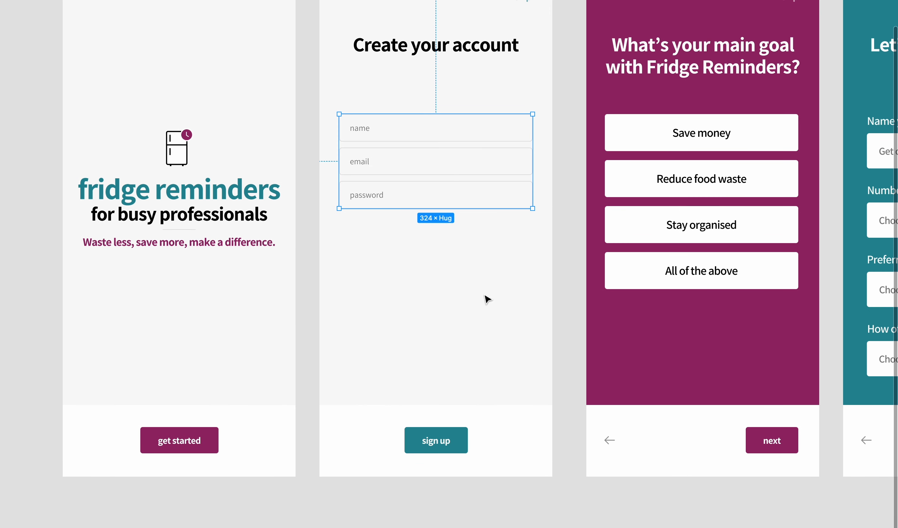
{"action": "key", "text": "super+backslash"}
{"action": "left_click", "coordinate": [95, 449]}
{"action": "left_click", "coordinate": [63, 487], "text": "shift"}
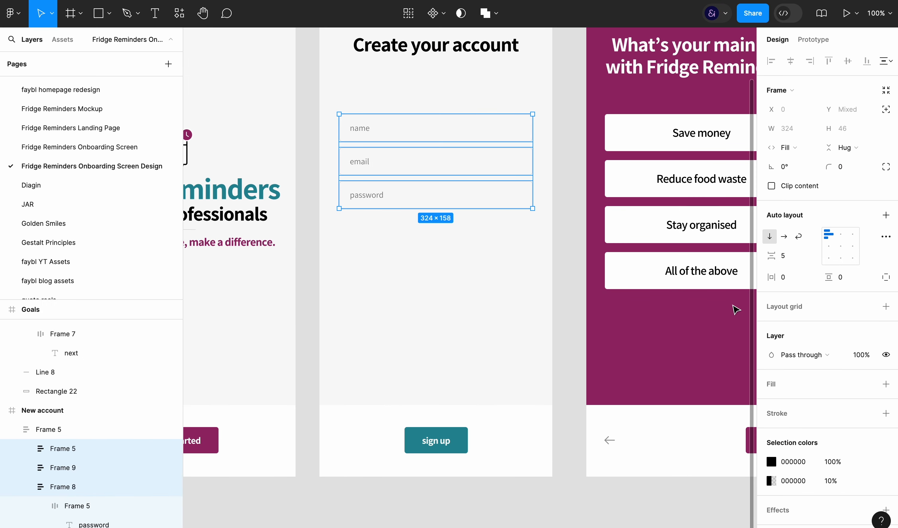
{"action": "left_click", "coordinate": [796, 379]}
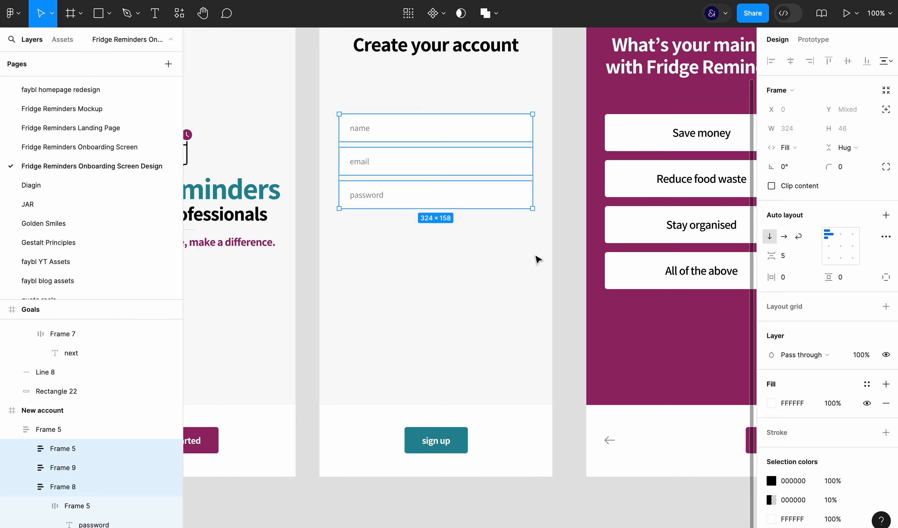
Compare the text style of the account form placeholders with the Personalise placeholder and the Goals option text
{"action": "scroll", "coordinate": [629, 189], "scroll_direction": "right", "scroll_amount": 12}
{"action": "left_click", "coordinate": [473, 144], "text": "super"}
{"action": "scroll", "coordinate": [473, 145], "scroll_direction": "left", "scroll_amount": 12}
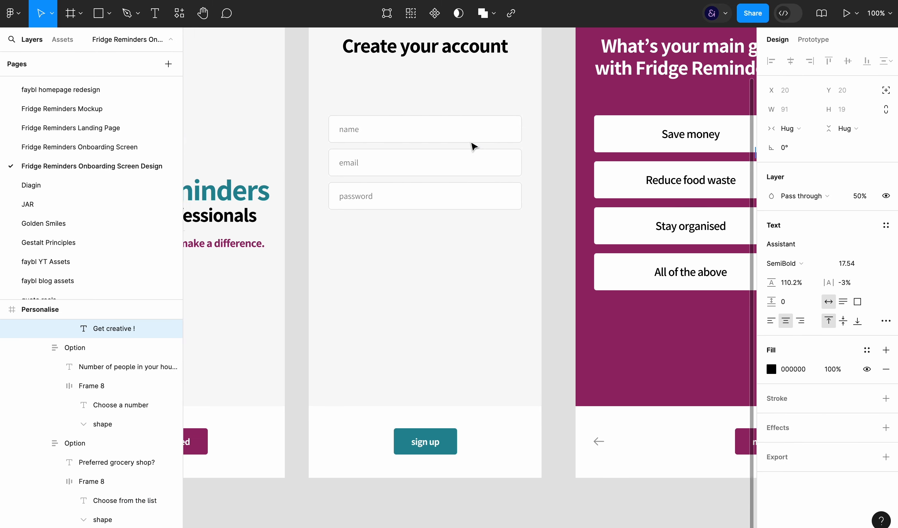
{"action": "left_click", "coordinate": [404, 143], "text": "super"}
{"action": "left_click", "coordinate": [401, 174], "text": "shift+super"}
{"action": "left_click", "coordinate": [401, 204], "text": "shift+super"}
{"action": "scroll", "coordinate": [473, 271], "scroll_direction": "right", "scroll_amount": 12}
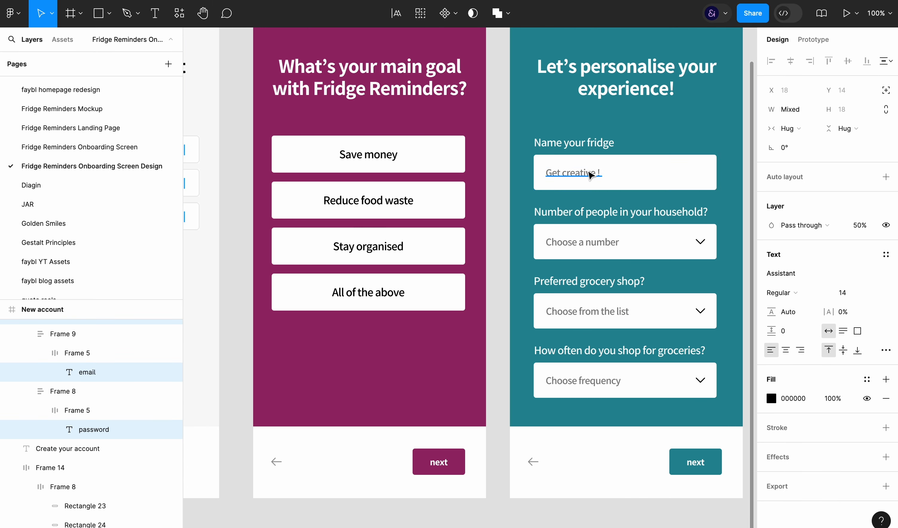
{"action": "left_click", "coordinate": [577, 173], "text": "super"}
{"action": "scroll", "coordinate": [435, 222], "scroll_direction": "left", "scroll_amount": 12}
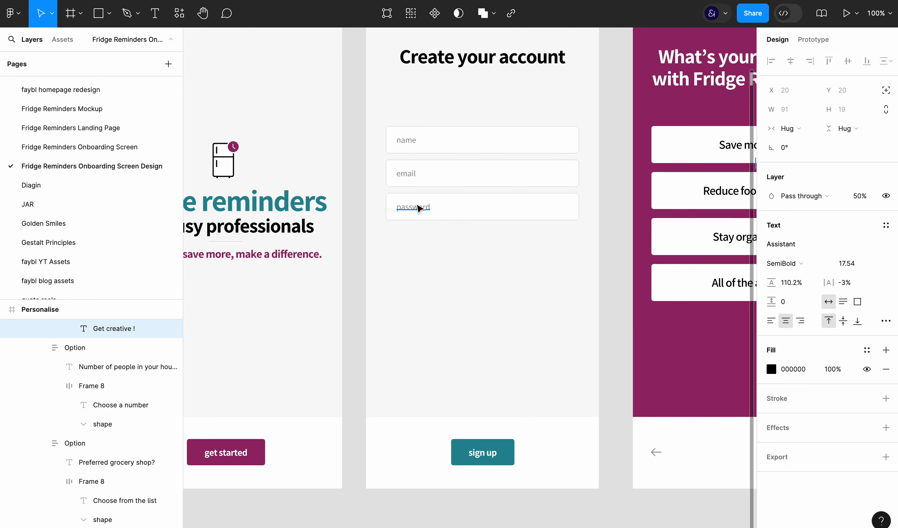
{"action": "left_click", "coordinate": [415, 206], "text": "super"}
{"action": "left_click", "coordinate": [404, 174], "text": "shift+super"}
{"action": "left_click", "coordinate": [727, 195], "text": "super"}
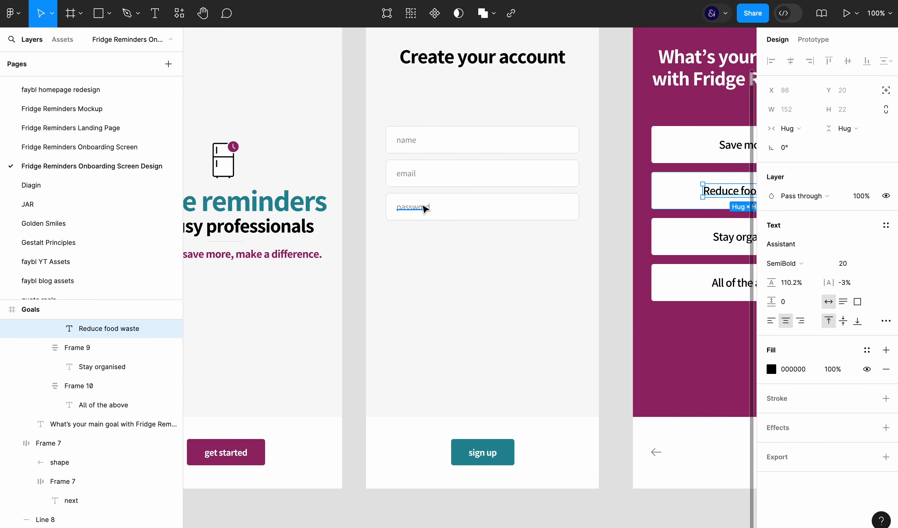
{"action": "left_click", "coordinate": [509, 213], "text": "super"}
{"action": "left_click", "coordinate": [615, 265]}
Break the "Create your account" heading into two lines, with "account" on the second line
{"action": "scroll", "coordinate": [615, 265], "scroll_direction": "down", "scroll_amount": 4}
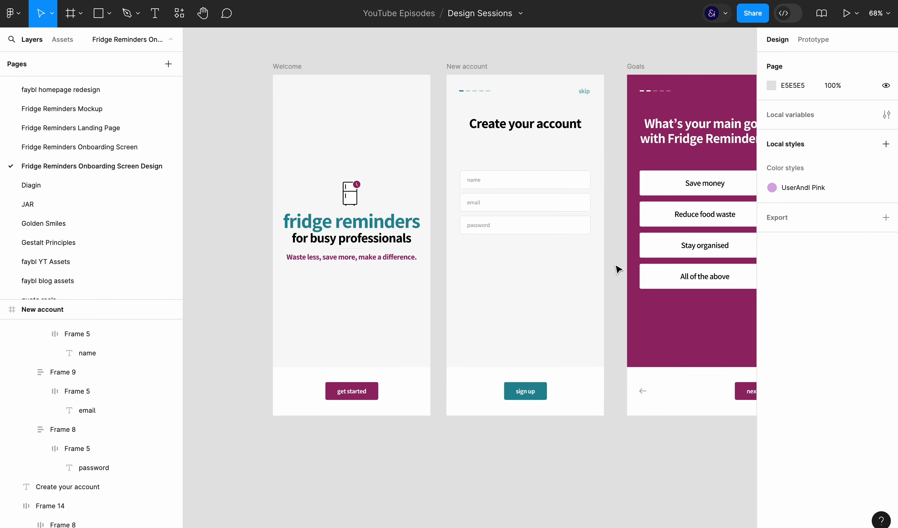
{"action": "scroll", "coordinate": [615, 265], "scroll_direction": "up", "scroll_amount": 1}
{"action": "scroll", "coordinate": [616, 266], "scroll_direction": "right", "scroll_amount": 2}
{"action": "double_click", "coordinate": [500, 127]}
{"action": "left_click", "coordinate": [494, 126]}
{"action": "key", "text": "BackSpace"}
{"action": "key", "text": "Return"}
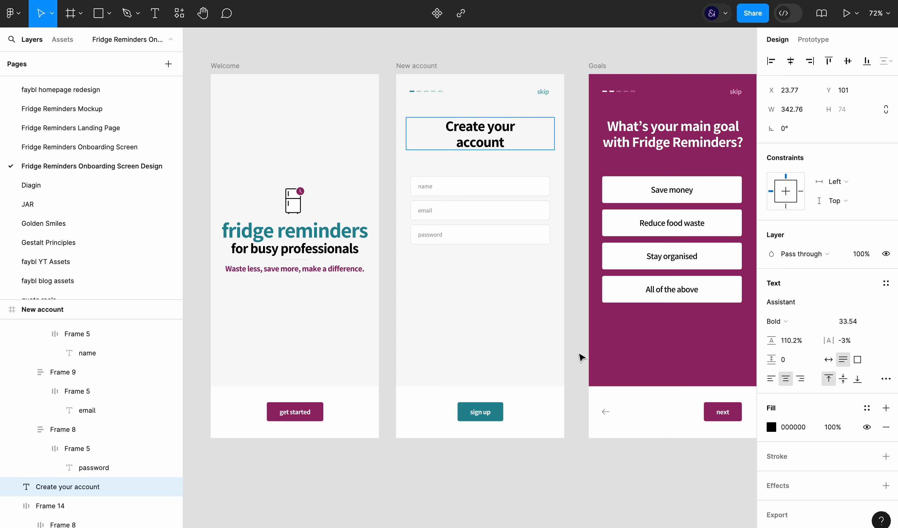
{"action": "left_click", "coordinate": [578, 444]}
{"action": "left_click", "coordinate": [577, 449]}
Capitalise the three field placeholders so they read "Name", "Email" and "Password"
{"action": "scroll", "coordinate": [570, 440], "scroll_direction": "up", "scroll_amount": 2}
{"action": "scroll", "coordinate": [566, 437], "scroll_direction": "right", "scroll_amount": 1}
{"action": "left_click", "coordinate": [465, 159]}
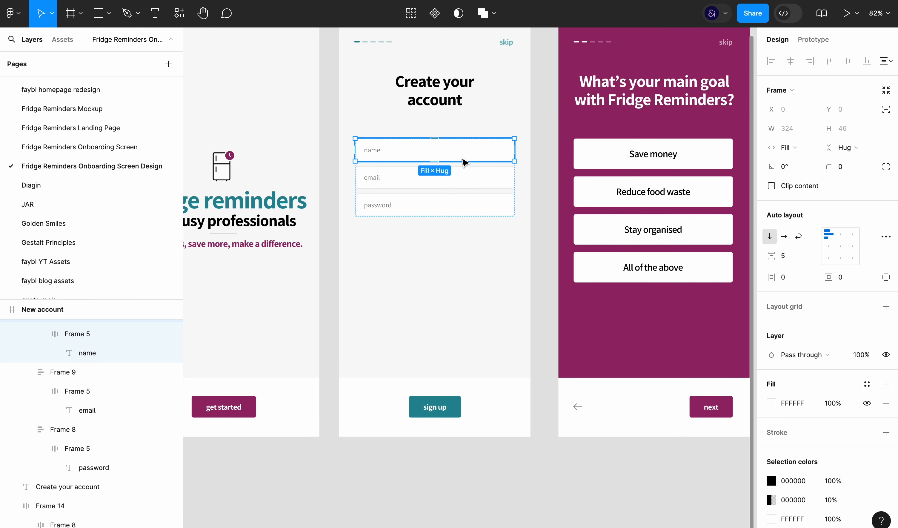
{"action": "double_click", "coordinate": [371, 150]}
{"action": "type", "text": "Name"}
{"action": "left_click", "coordinate": [373, 178]}
{"action": "double_click", "coordinate": [378, 206]}
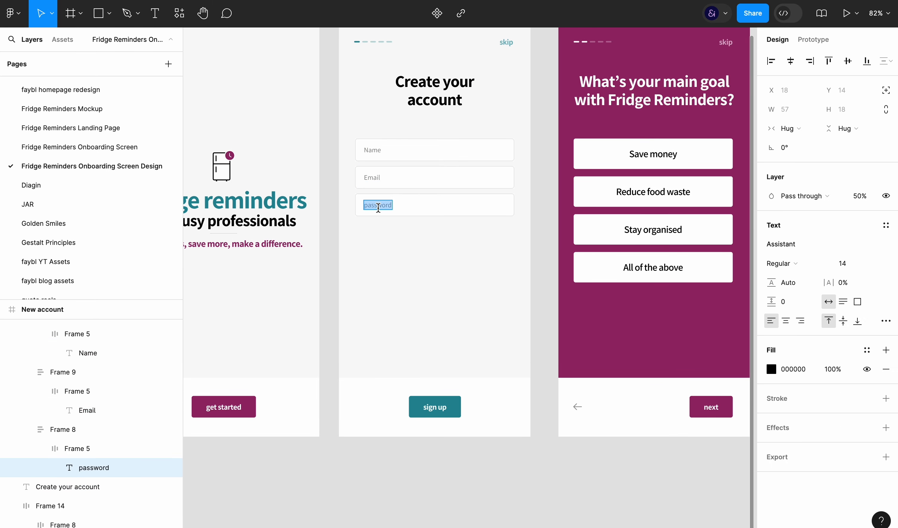
{"action": "left_click", "coordinate": [415, 226]}
Set the opacity of the three account fields' black outlines to 40%
{"action": "left_click", "coordinate": [456, 172], "text": "shift"}
{"action": "left_click", "coordinate": [461, 152], "text": "shift"}
{"action": "left_click", "coordinate": [468, 205]}
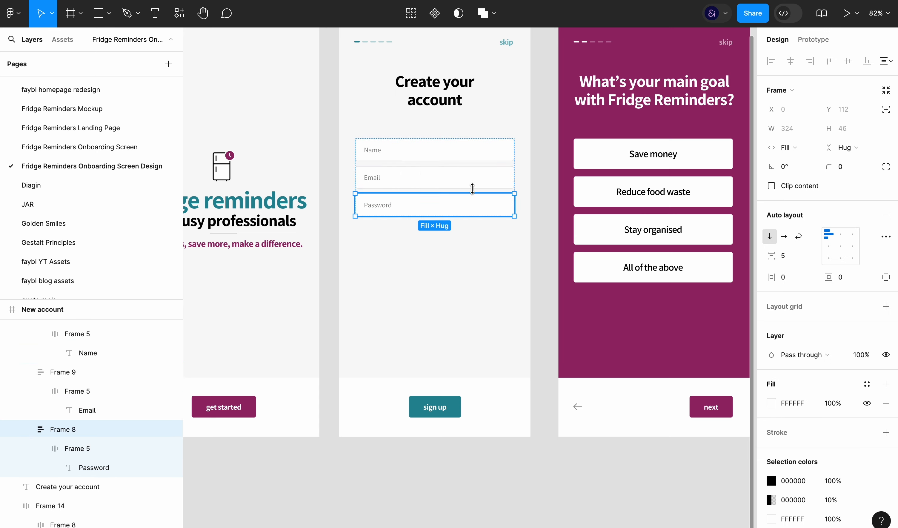
{"action": "left_click", "coordinate": [472, 179], "text": "shift"}
{"action": "left_click", "coordinate": [474, 152], "text": "shift"}
{"action": "scroll", "coordinate": [830, 417], "scroll_direction": "down", "scroll_amount": 3}
{"action": "left_click", "coordinate": [835, 419]}
{"action": "type", "text": "40"}
{"action": "key", "text": "Return"}
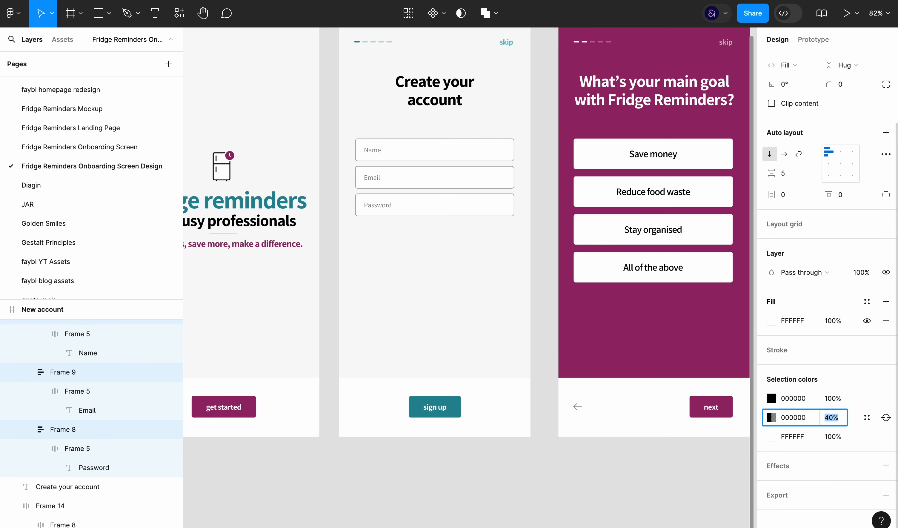
{"action": "scroll", "coordinate": [830, 417], "scroll_direction": "up", "scroll_amount": 2}
{"action": "left_click", "coordinate": [798, 257]}
{"action": "key", "text": "Up"}
{"action": "key", "text": "Up"}
{"action": "key", "text": "Up"}
{"action": "key", "text": "Up"}
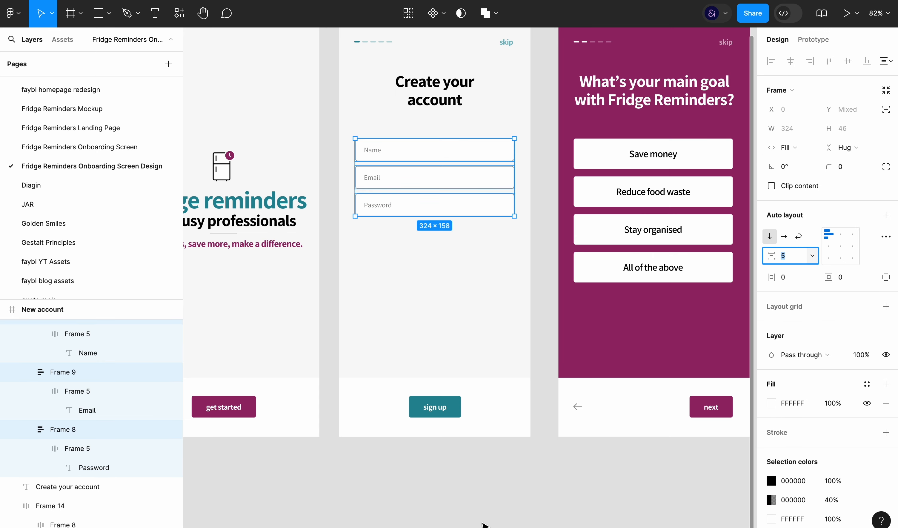
{"action": "key", "text": "Down"}
{"action": "key", "text": "Down"}
{"action": "left_click", "coordinate": [842, 278]}
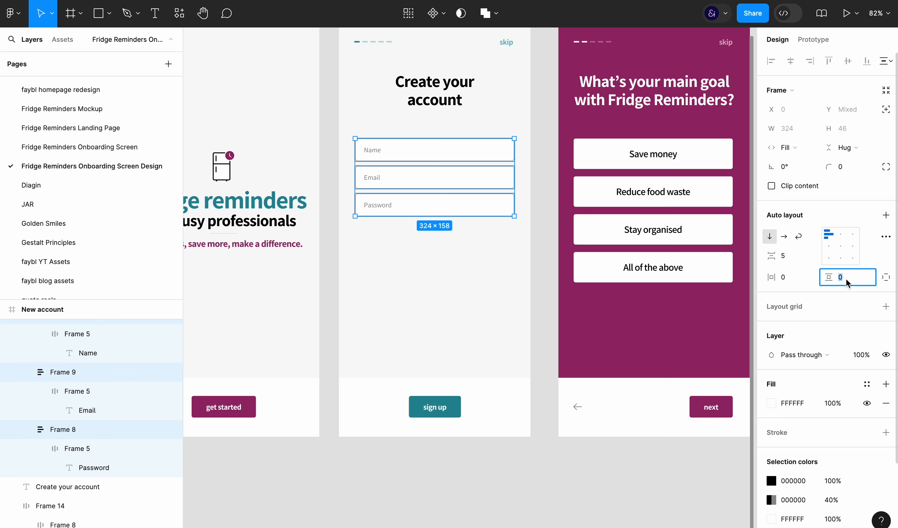
Increase the vertical padding of the Name, Email and Password inner frames to 19
{"action": "left_click", "coordinate": [110, 390]}
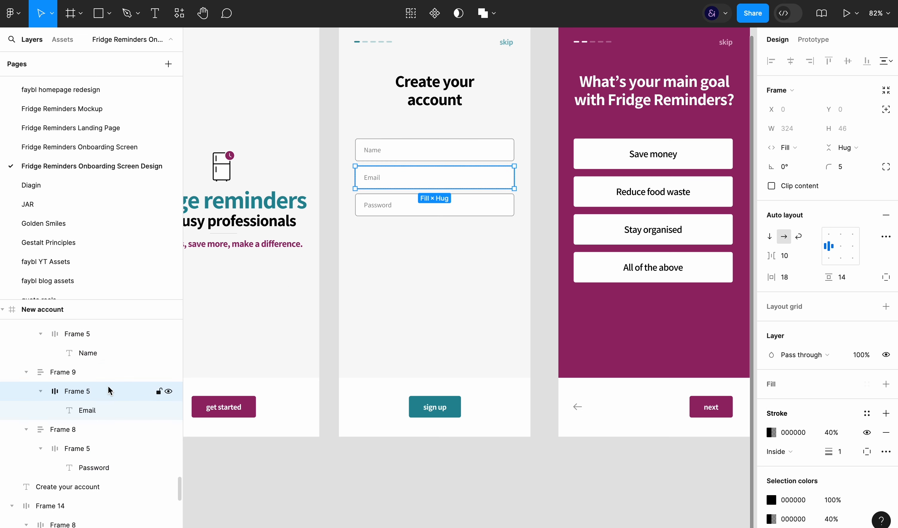
{"action": "left_click", "coordinate": [101, 448], "text": "super"}
{"action": "scroll", "coordinate": [105, 406], "scroll_direction": "up", "scroll_amount": 1}
{"action": "left_click", "coordinate": [108, 356], "text": "super"}
{"action": "left_click", "coordinate": [853, 277]}
{"action": "key", "text": "Up"}
{"action": "key", "text": "Up"}
{"action": "key", "text": "Up"}
{"action": "key", "text": "Up"}
{"action": "key", "text": "Up"}
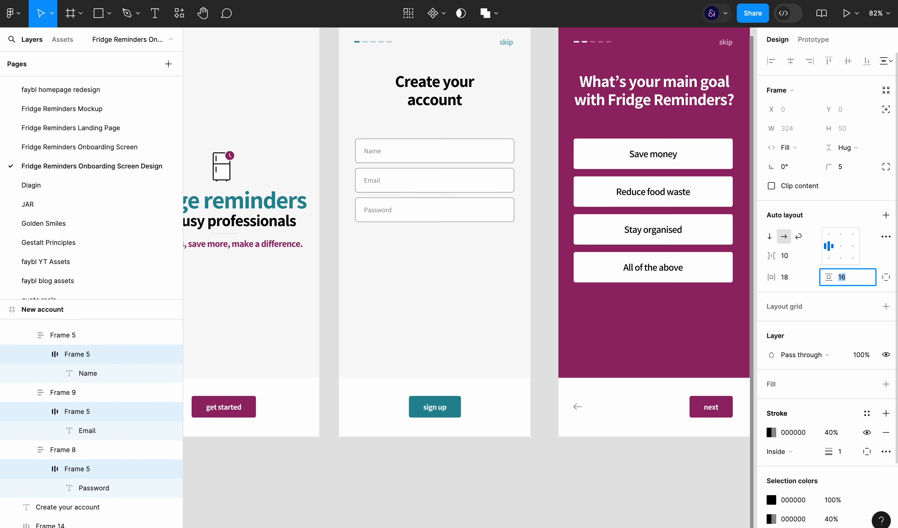
{"action": "left_click", "coordinate": [558, 493]}
Increase the font size of the Name, Email and Password placeholders by one
{"action": "left_click_drag", "start_coordinate": [459, 243], "coordinate": [479, 156]}
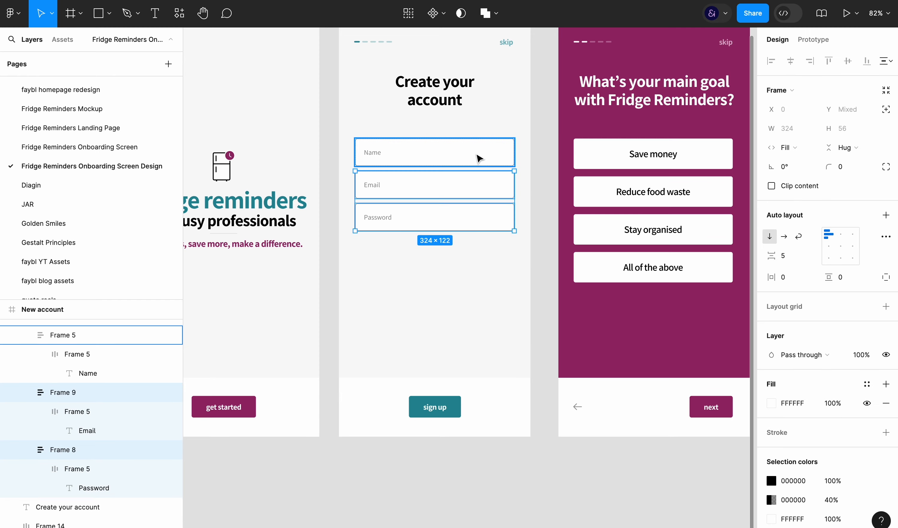
{"action": "left_click", "coordinate": [633, 153], "text": "super"}
{"action": "left_click", "coordinate": [375, 154], "text": "super"}
{"action": "left_click", "coordinate": [372, 190], "text": "shift+super"}
{"action": "left_click", "coordinate": [377, 217], "text": "shift+super"}
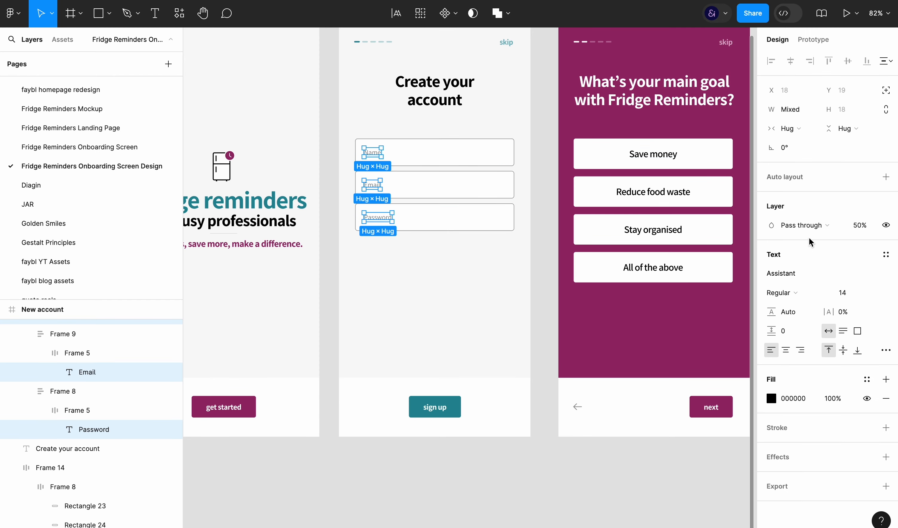
{"action": "left_click", "coordinate": [842, 292]}
{"action": "key", "text": "super+backslash"}
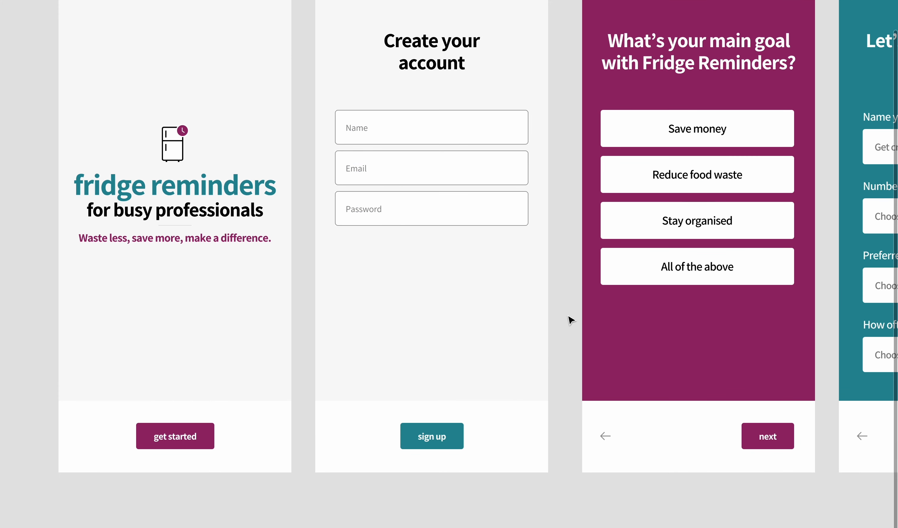
{"action": "key", "text": "super+backslash"}
{"action": "key", "text": "super+backslash"}
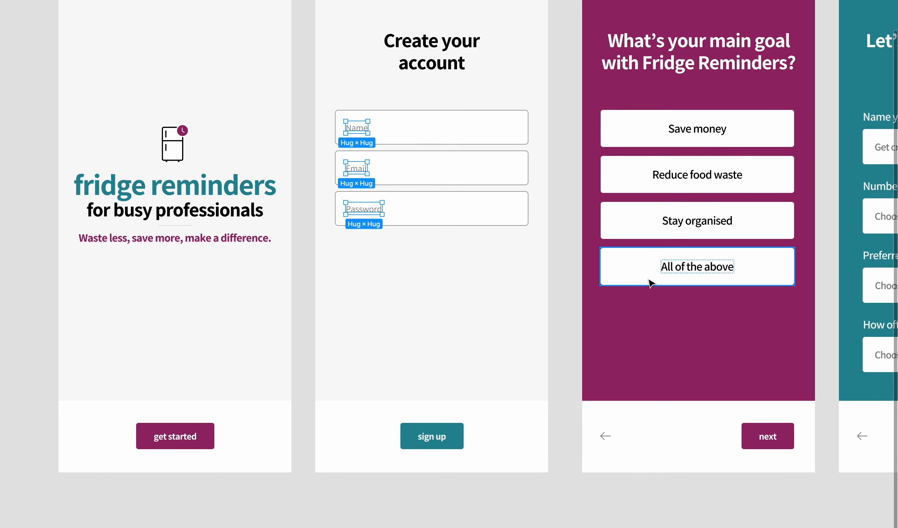
{"action": "key", "text": "super+backslash"}
{"action": "left_click", "coordinate": [850, 294]}
{"action": "key", "text": "Up"}
{"action": "left_click", "coordinate": [571, 349]}
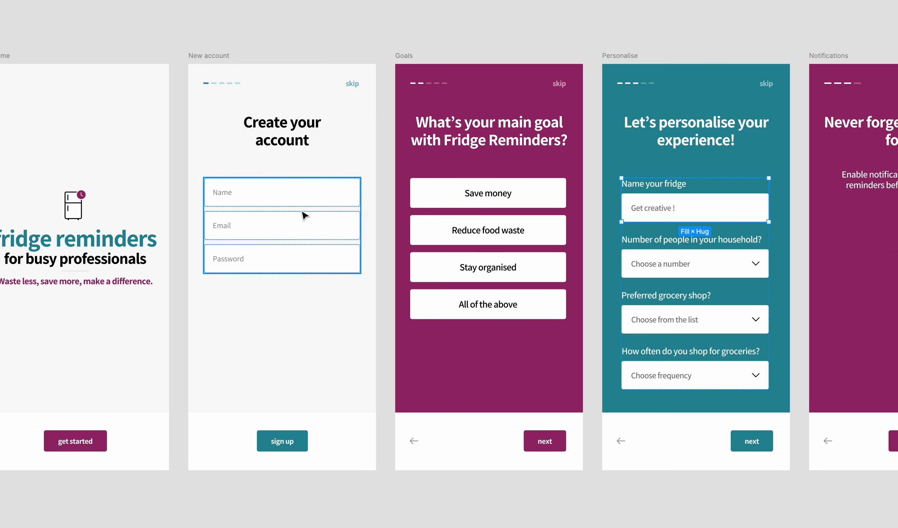
Place a copy of the "Name your fridge" field above the Name field in the New account form and colour its label black
{"action": "left_click_drag", "start_coordinate": [305, 213], "coordinate": [314, 277]}
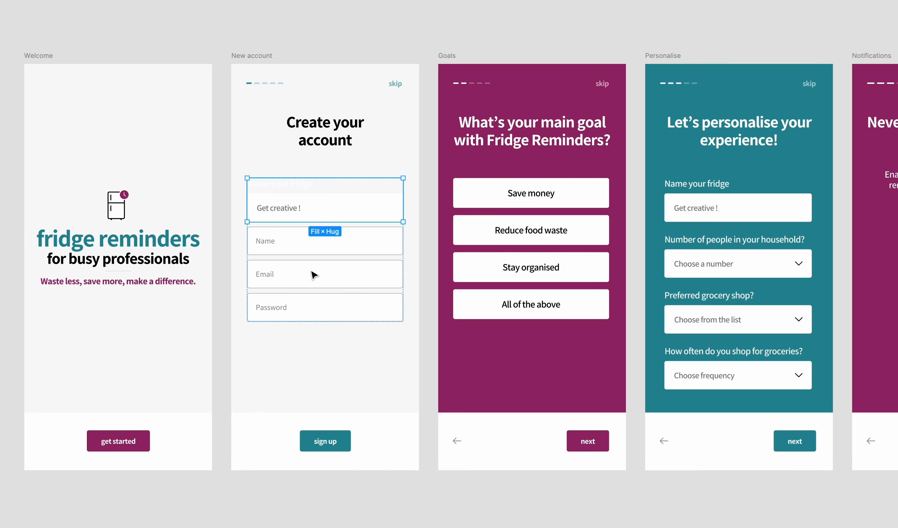
{"action": "left_click", "coordinate": [279, 184]}
{"action": "key", "text": "super+backslash"}
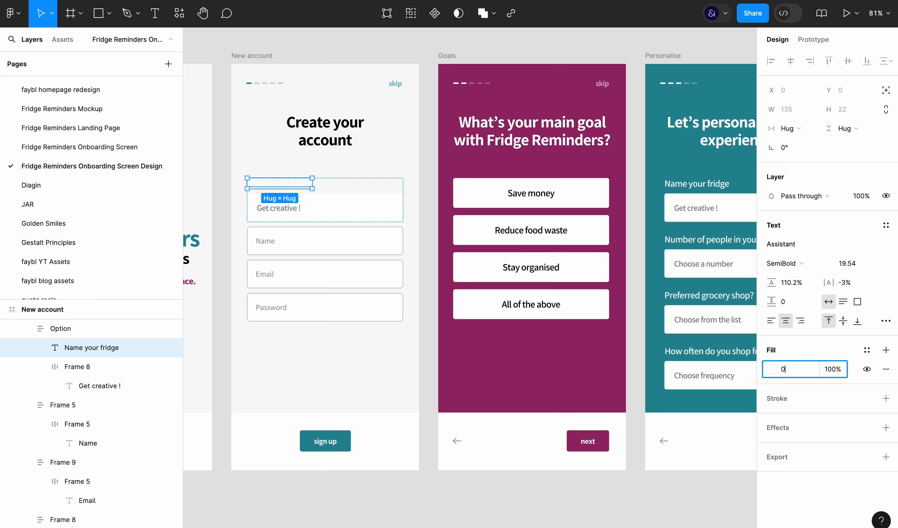
Reword the copied field's label as "Your name" and delete its "Get creative !" placeholder
{"action": "double_click", "coordinate": [286, 185]}
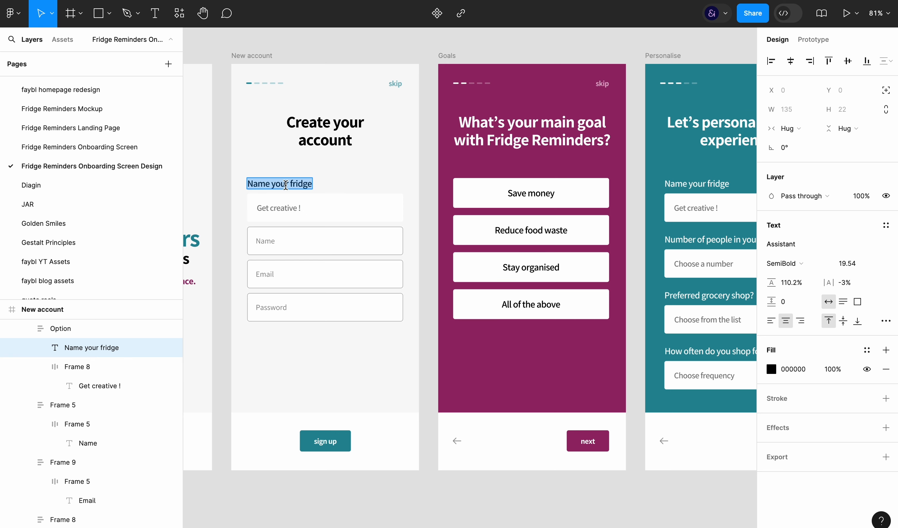
{"action": "type", "text": "Your name"}
{"action": "double_click", "coordinate": [286, 207]}
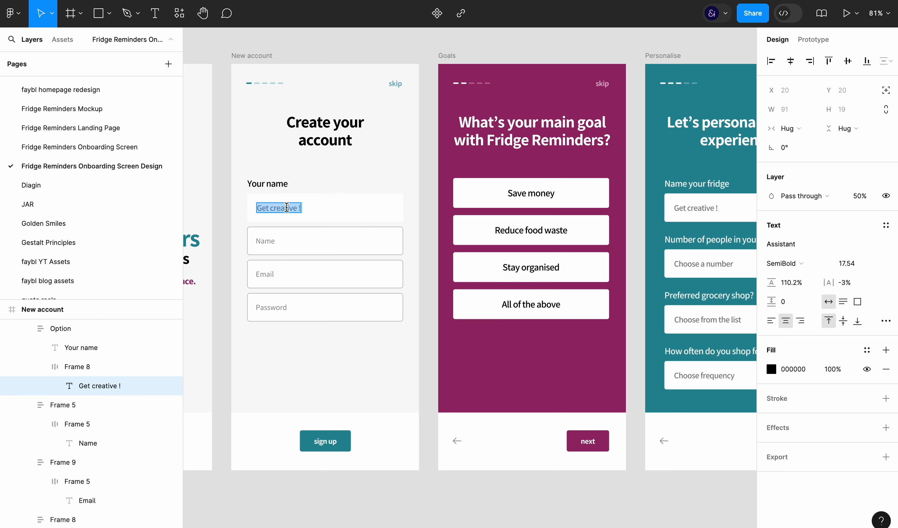
{"action": "key", "text": "BackSpace"}
{"action": "key", "text": "Escape"}
Add a black inside stroke at 30% opacity to the empty "Your name" input box
{"action": "left_click", "coordinate": [317, 209]}
{"action": "left_click", "coordinate": [317, 242]}
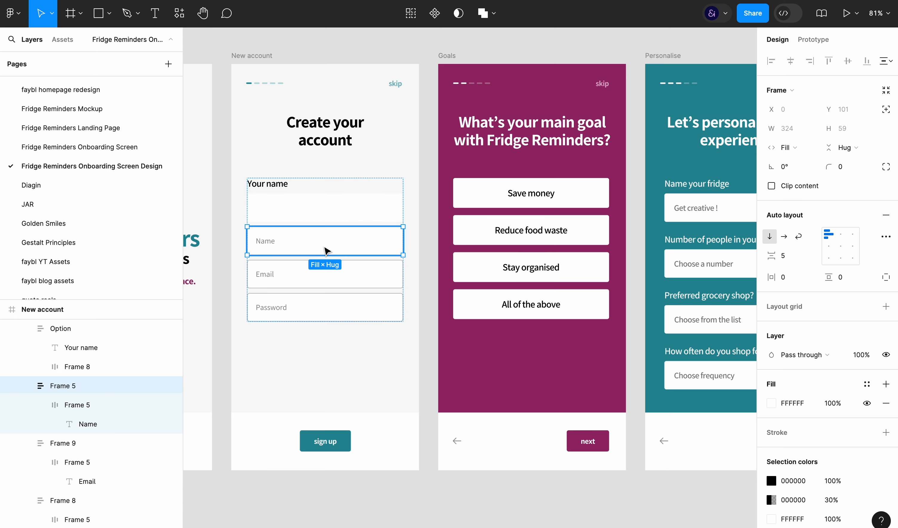
{"action": "left_click", "coordinate": [362, 201]}
{"action": "left_click", "coordinate": [790, 433]}
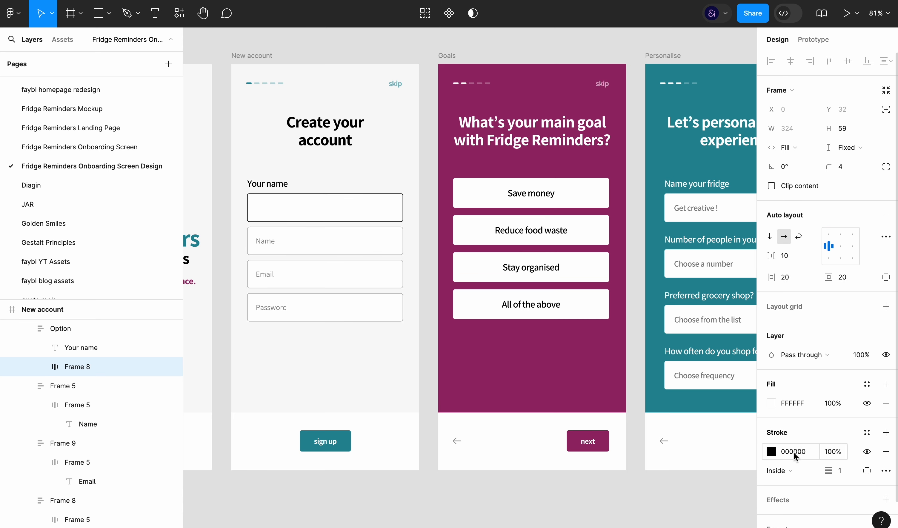
{"action": "left_click", "coordinate": [835, 452]}
{"action": "left_click", "coordinate": [517, 481]}
Duplicate the "Your name" field twice and delete the old Name, Email and Password placeholder fields
{"action": "left_click", "coordinate": [377, 267]}
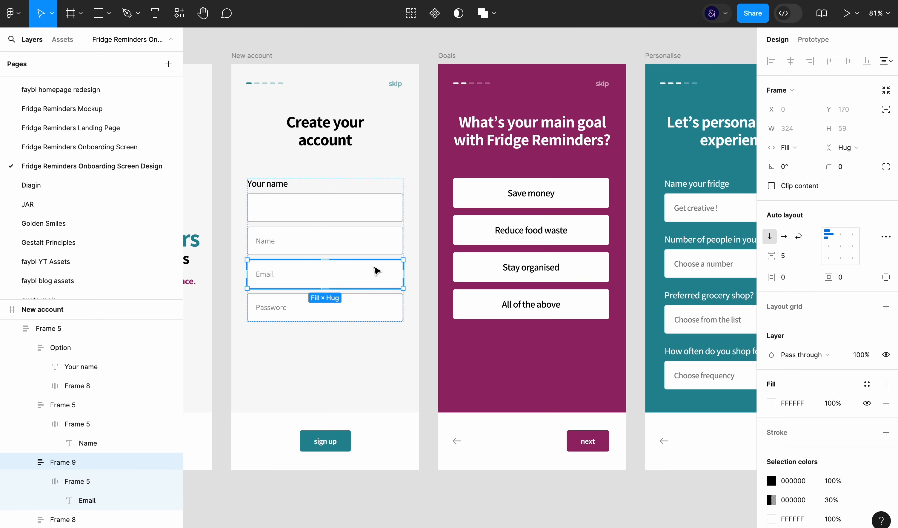
{"action": "left_click", "coordinate": [364, 207]}
{"action": "key", "text": "super+d"}
{"action": "key", "text": "super+d"}
{"action": "left_click", "coordinate": [316, 339]}
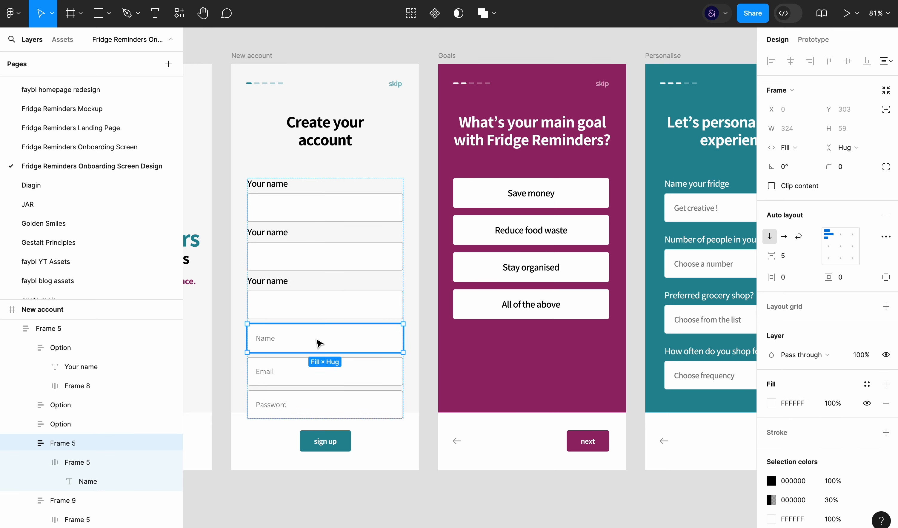
{"action": "left_click", "coordinate": [310, 370], "text": "shift"}
{"action": "left_click", "coordinate": [300, 404], "text": "shift"}
{"action": "key", "text": "BackSpace"}
Relabel the third account field "Password" and the second one "Email"
{"action": "double_click", "coordinate": [276, 283]}
{"action": "type", "text": "Password"}
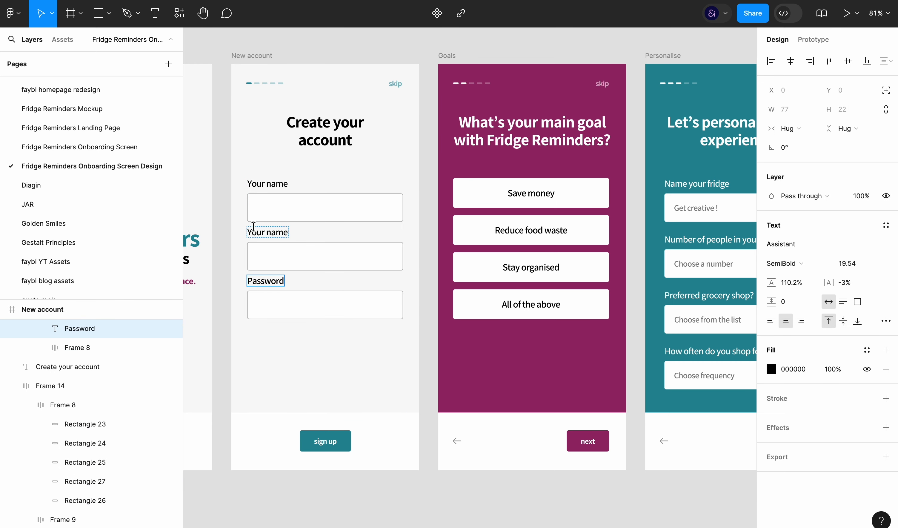
{"action": "double_click", "coordinate": [254, 229]}
{"action": "type", "text": "Email"}
{"action": "key", "text": "Escape"}
{"action": "key", "text": "Escape"}
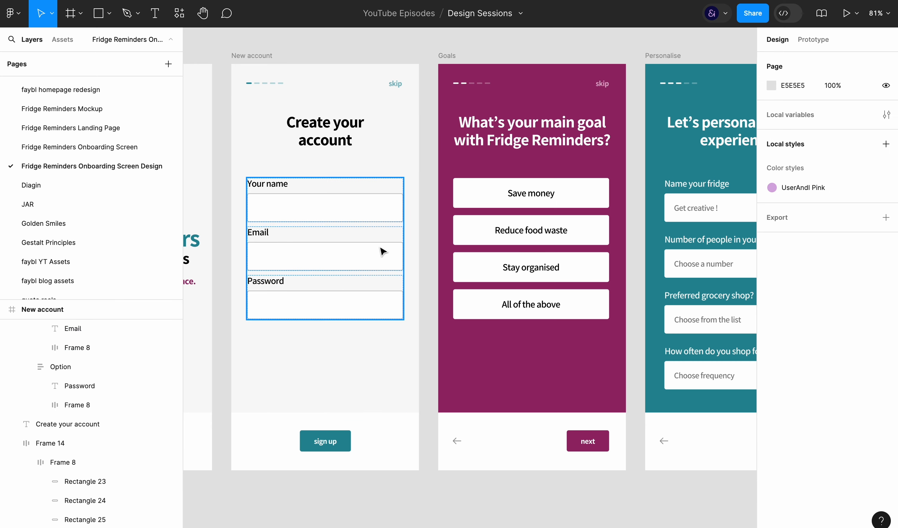
Increase the vertical spacing between the three account fields to match the spacing of the Personalise fields
{"action": "left_click", "coordinate": [677, 269]}
{"action": "left_click", "coordinate": [337, 224]}
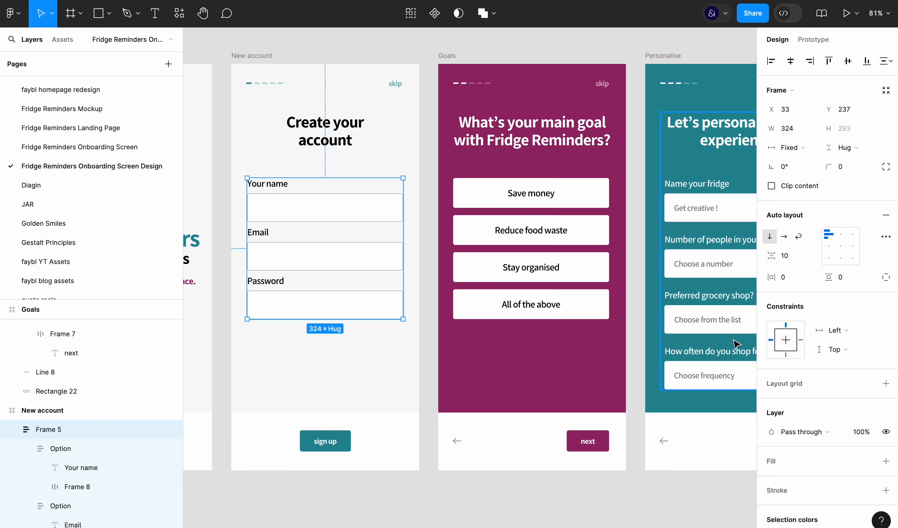
{"action": "left_click", "coordinate": [785, 256]}
{"action": "key", "text": "shift+Up"}
{"action": "key", "text": "Up"}
{"action": "key", "text": "Up"}
{"action": "key", "text": "Up"}
{"action": "key", "text": "Up"}
{"action": "key", "text": "Up"}
{"action": "left_click", "coordinate": [532, 495]}
{"action": "key", "text": "super+backslash"}
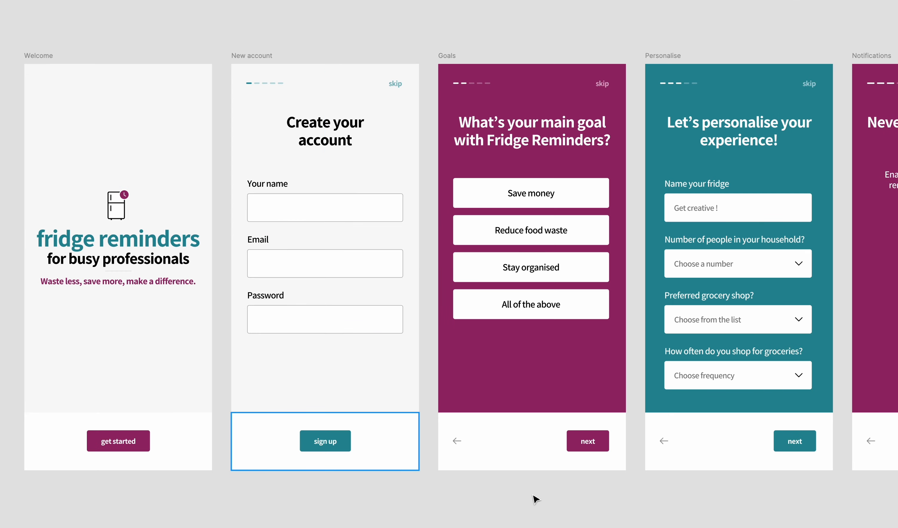
Examine the auto layout spacing of the Personalise fields and the Goals options at 100% zoom
{"action": "key", "text": "super+0"}
{"action": "key", "text": "super+backslash"}
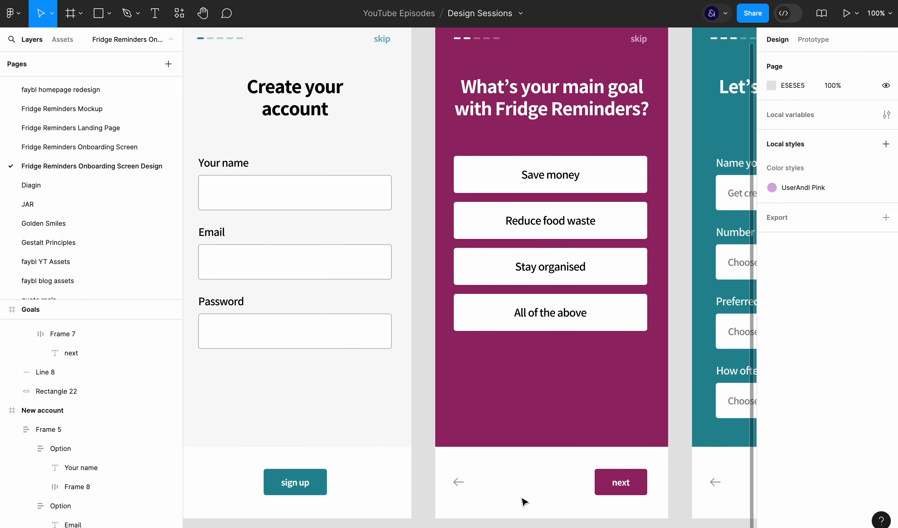
{"action": "left_click", "coordinate": [174, 42]}
{"action": "key", "text": "super+backslash"}
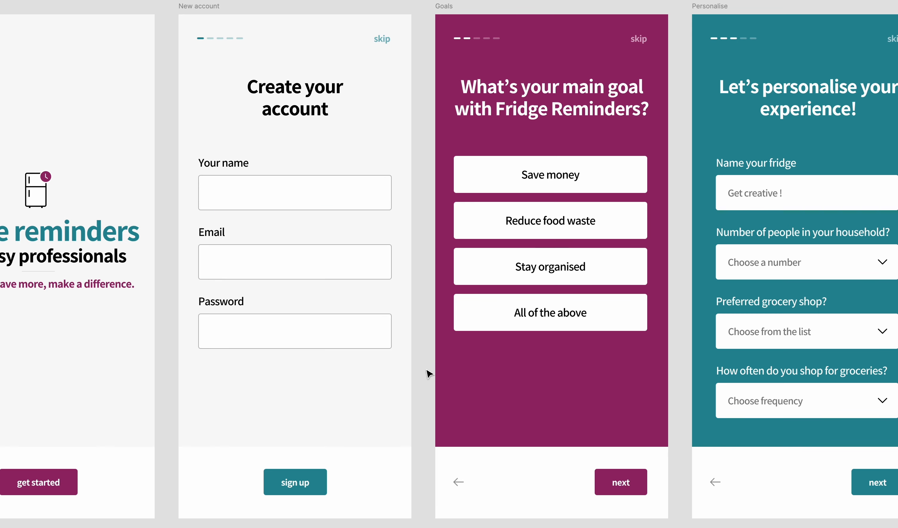
{"action": "key", "text": "super+backslash"}
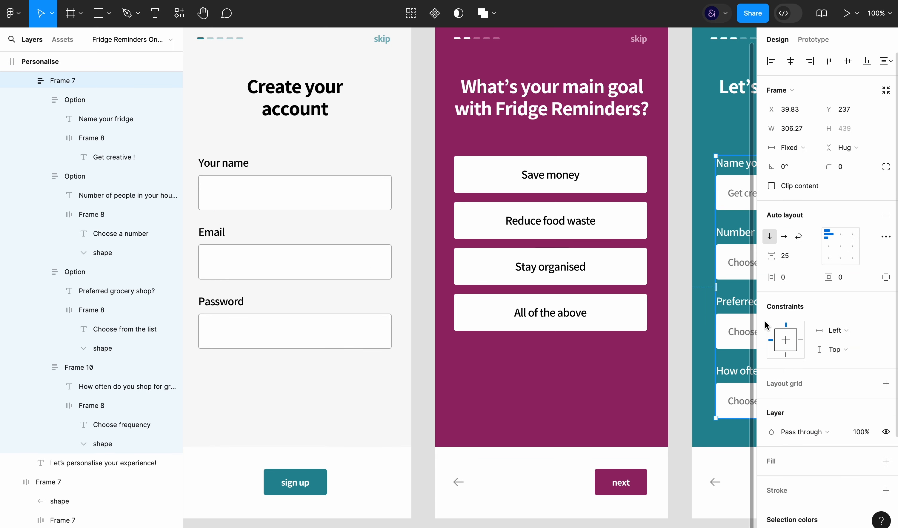
{"action": "key", "text": "super+backslash"}
{"action": "double_click", "coordinate": [588, 269]}
{"action": "key", "text": "super+backslash"}
{"action": "key", "text": "super+backslash"}
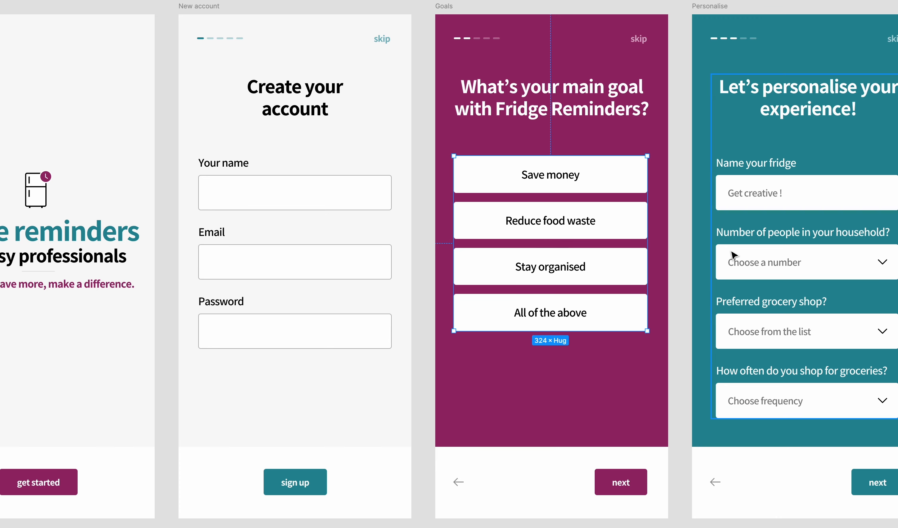
Set the vertical spacing between the Your name, Email and Password fields to 15
{"action": "left_click", "coordinate": [286, 286]}
{"action": "key", "text": "super+backslash"}
{"action": "left_click", "coordinate": [786, 255]}
{"action": "type", "text": "15"}
{"action": "key", "text": "Return"}
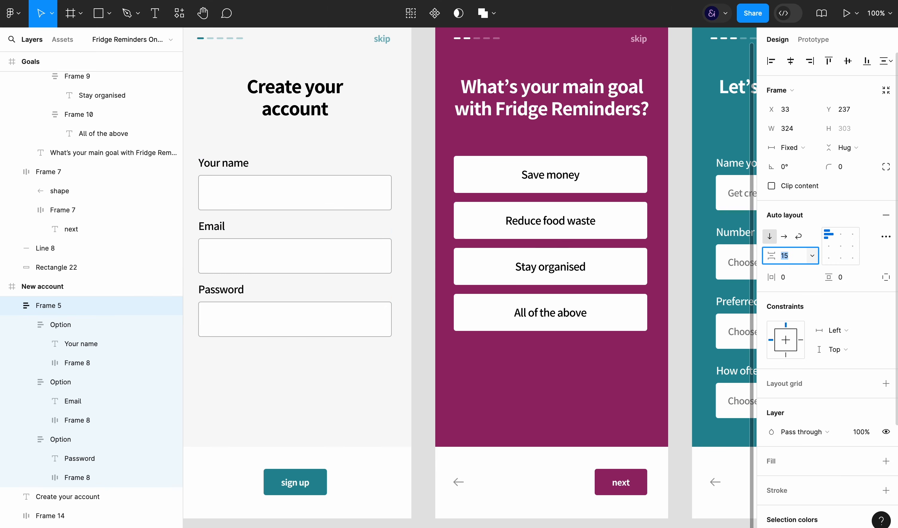
{"action": "left_click", "coordinate": [421, 381]}
{"action": "key", "text": "super+backslash"}
Enlarge the fridge icon on the Welcome screen proportionally to 50.61 × 71.15
{"action": "scroll", "coordinate": [420, 382], "scroll_direction": "down", "scroll_amount": 3}
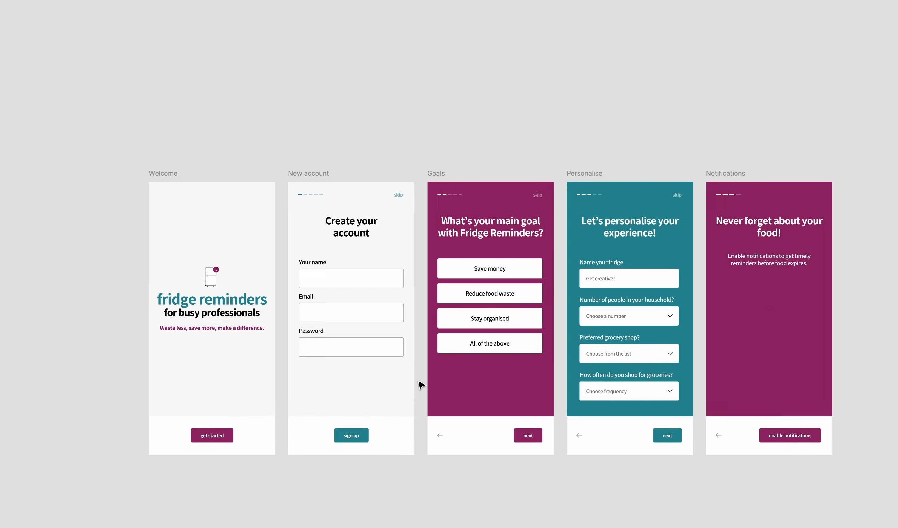
{"action": "scroll", "coordinate": [421, 384], "scroll_direction": "down", "scroll_amount": 2}
{"action": "scroll", "coordinate": [469, 473], "scroll_direction": "up", "scroll_amount": 5}
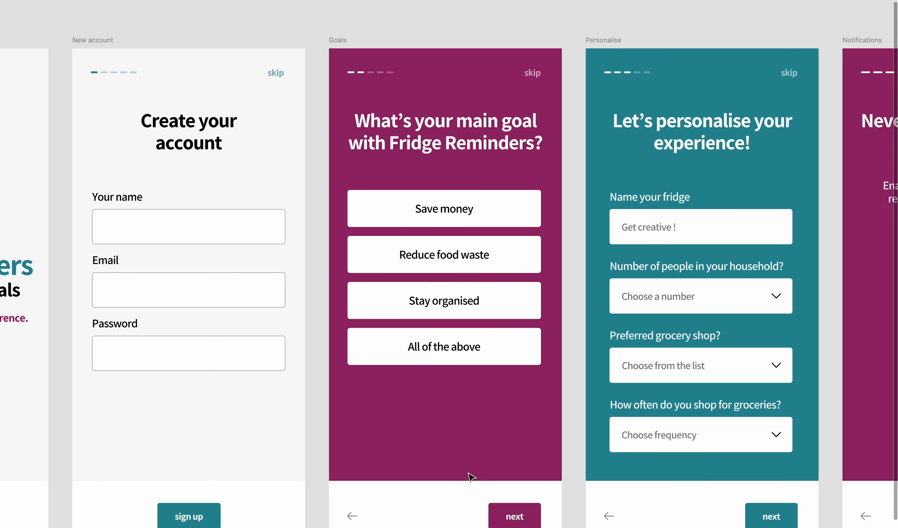
{"action": "scroll", "coordinate": [469, 474], "scroll_direction": "left", "scroll_amount": 8}
{"action": "double_click", "coordinate": [292, 240]}
{"action": "left_click", "coordinate": [258, 200]}
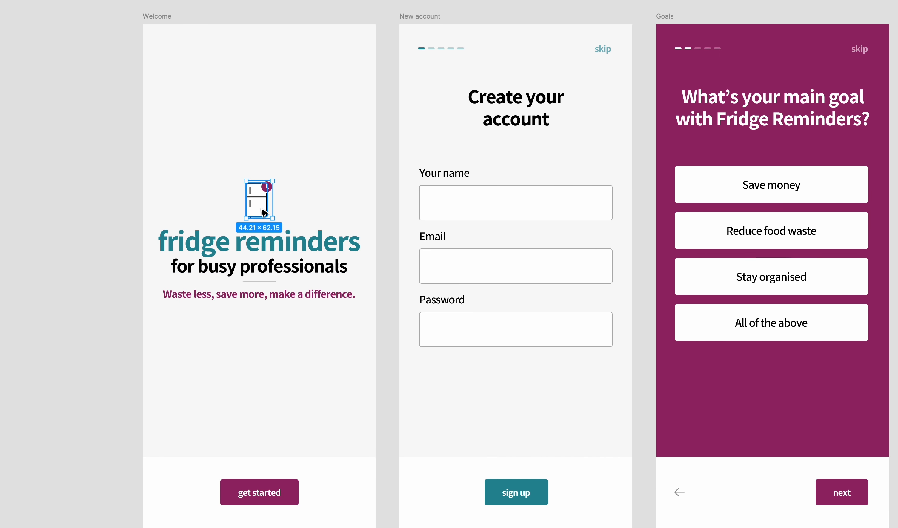
{"action": "key", "text": "super+backslash"}
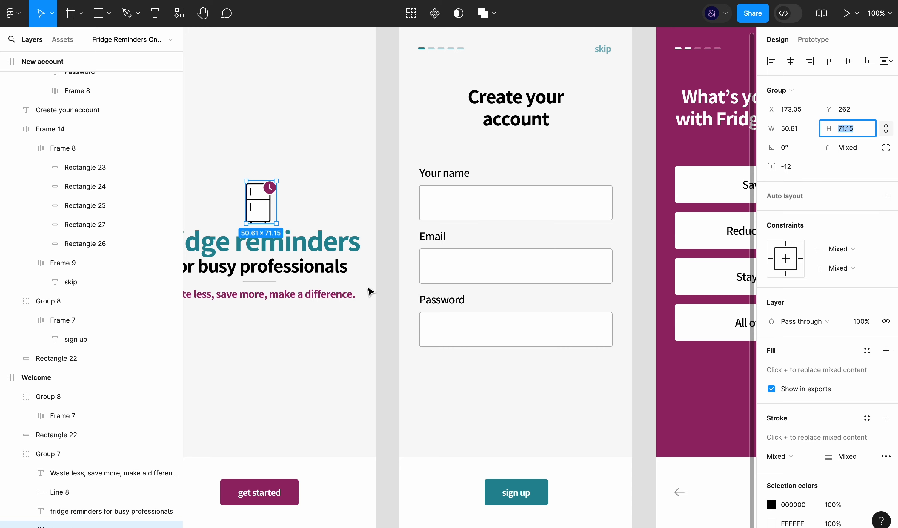
Apply auto layout to the Welcome screen's icon-and-text group and enlarge the fridge icon slightly within it
{"action": "left_click", "coordinate": [351, 294]}
{"action": "left_click", "coordinate": [88, 454]}
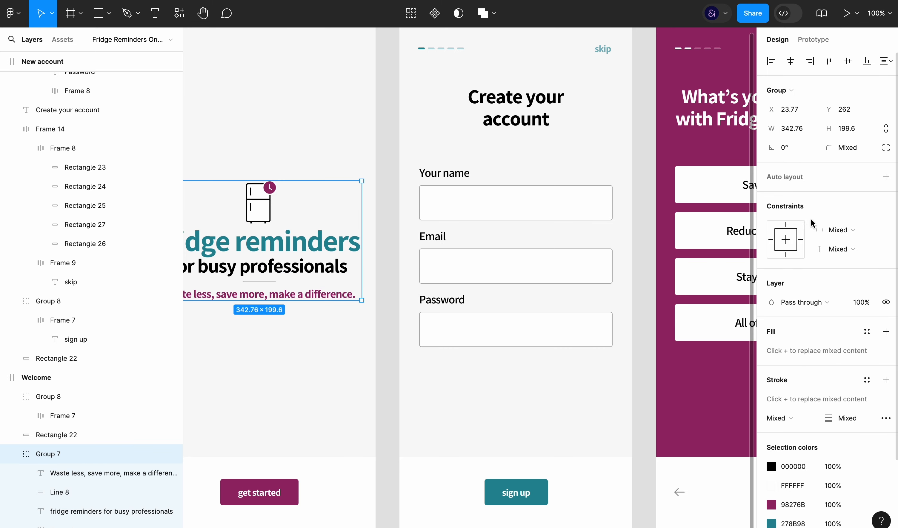
{"action": "key", "text": "shift+a"}
{"action": "scroll", "coordinate": [409, 395], "scroll_direction": "left", "scroll_amount": 5}
{"action": "left_click", "coordinate": [344, 196]}
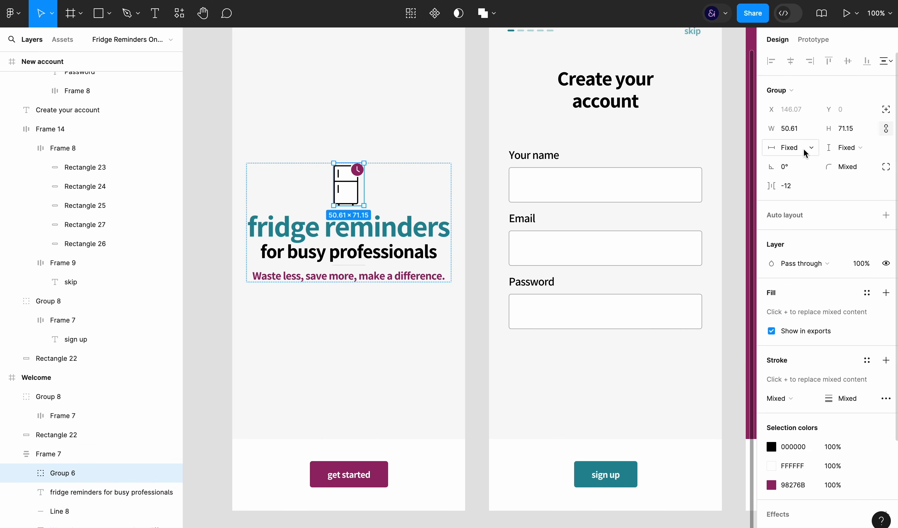
{"action": "left_click", "coordinate": [848, 129]}
{"action": "key", "text": "super+backslash"}
{"action": "left_click", "coordinate": [161, 244]}
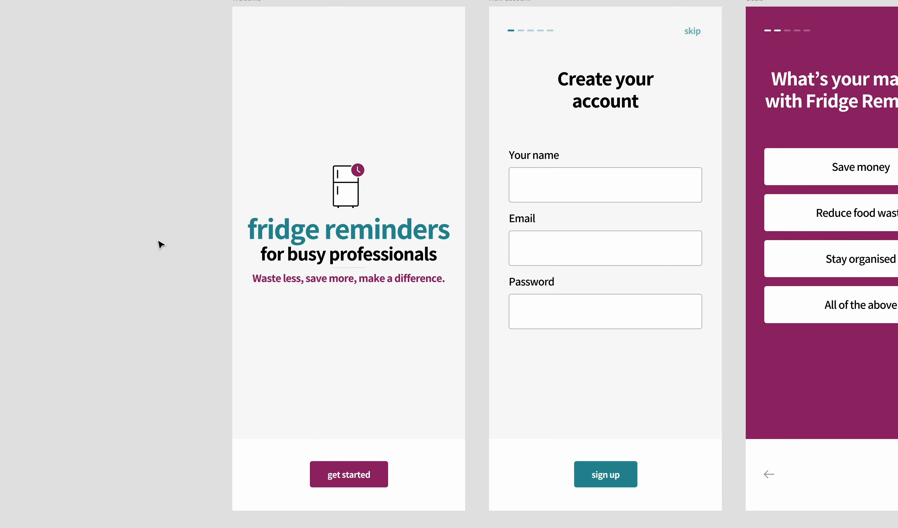
Wrap the Welcome screen's title, divider line and tagline in a vertical auto layout with a spacing of 10
{"action": "scroll", "coordinate": [161, 245], "scroll_direction": "right", "scroll_amount": 3}
{"action": "double_click", "coordinate": [262, 273]}
{"action": "left_click", "coordinate": [224, 296], "text": "shift"}
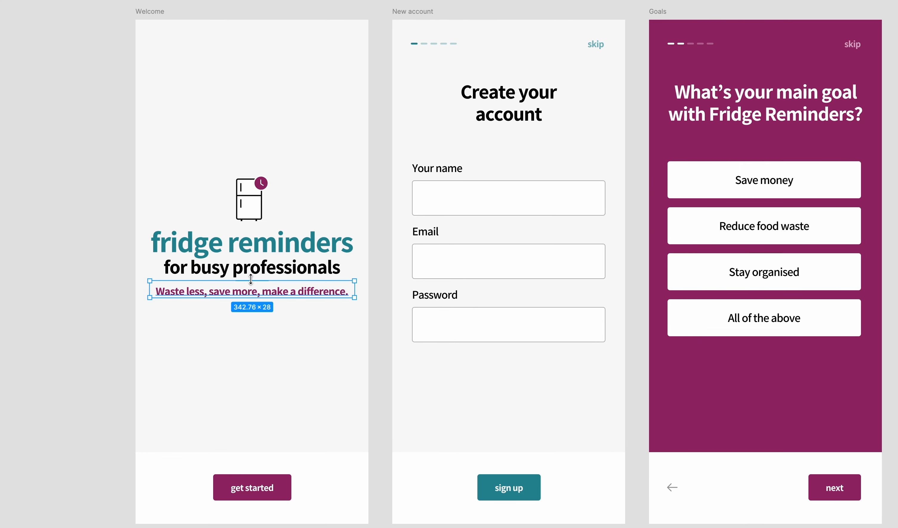
{"action": "key", "text": "super+backslash"}
{"action": "key", "text": "shift+a"}
{"action": "left_click", "coordinate": [784, 257]}
{"action": "type", "text": "10"}
{"action": "key", "text": "Return"}
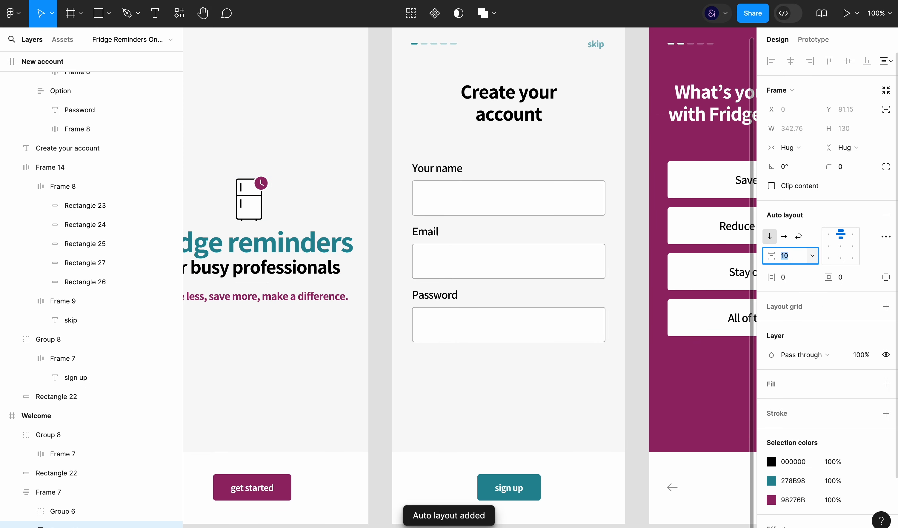
{"action": "key", "text": "super+backslash"}
{"action": "left_click", "coordinate": [428, 402]}
{"action": "key", "text": "super+backslash"}
{"action": "key", "text": "super+backslash"}
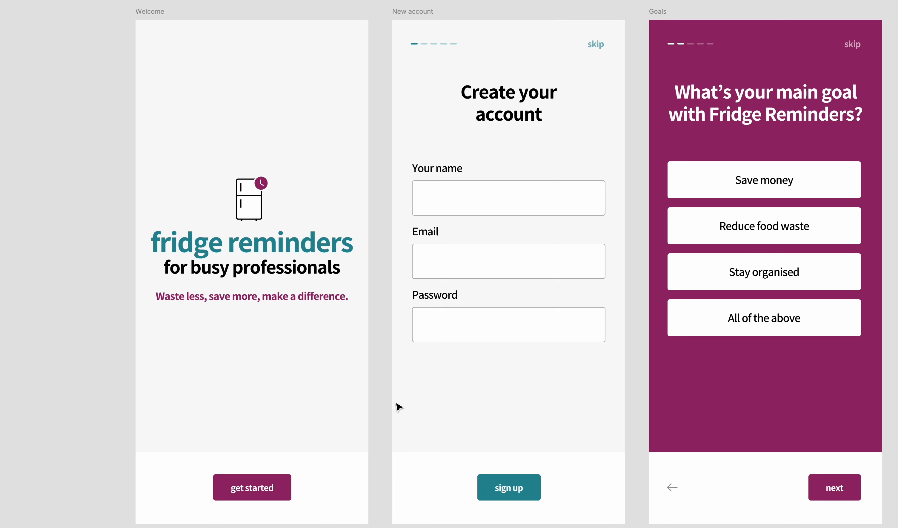
Set the stroke opacity of the three account input boxes to 20%
{"action": "scroll", "coordinate": [428, 418], "scroll_direction": "right", "scroll_amount": 6}
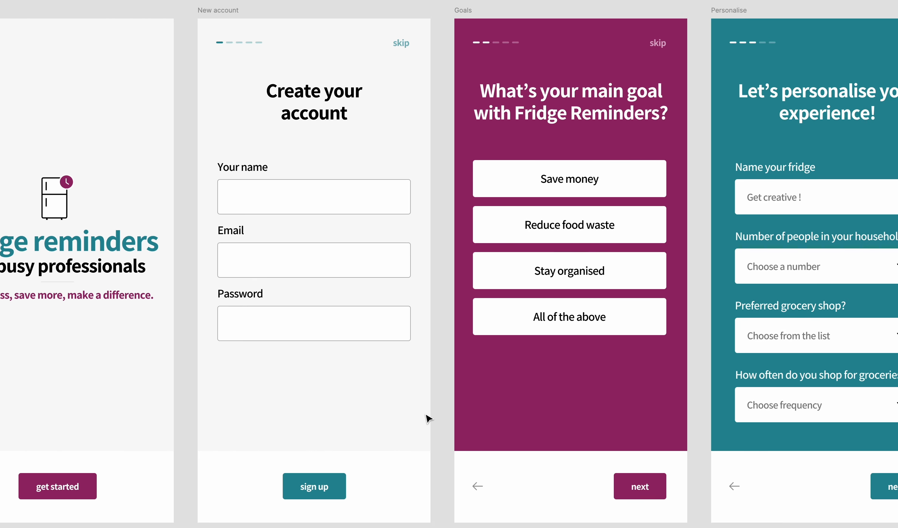
{"action": "key", "text": "super+backslash"}
{"action": "left_click", "coordinate": [355, 334]}
{"action": "left_click", "coordinate": [375, 267], "text": "shift"}
{"action": "left_click", "coordinate": [391, 211], "text": "shift"}
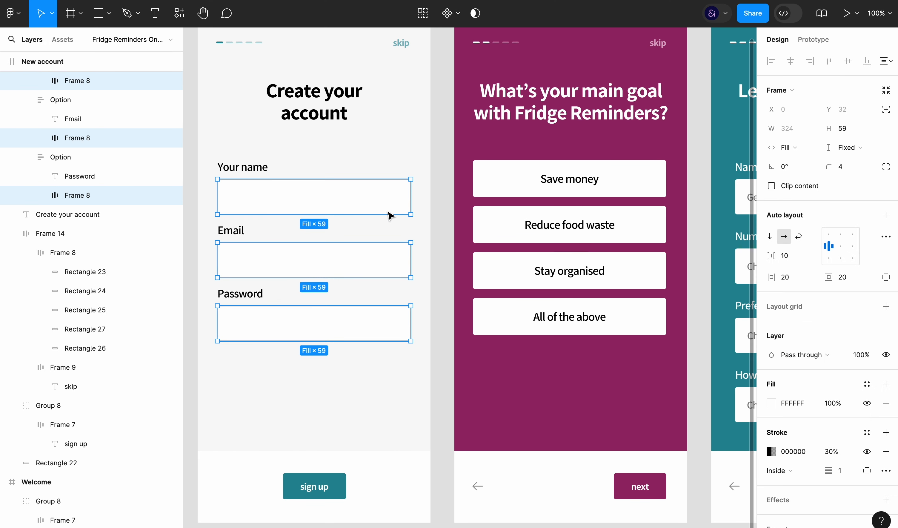
{"action": "type", "text": "20"}
{"action": "key", "text": "Return"}
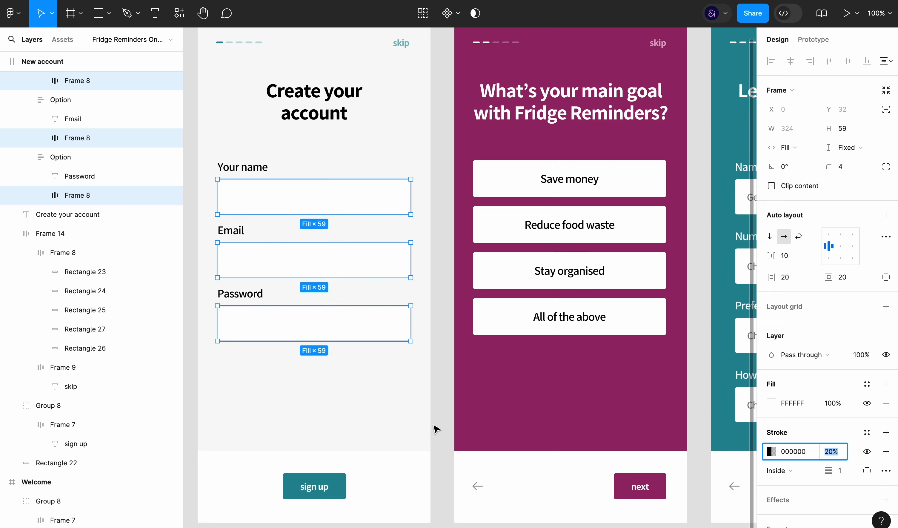
{"action": "left_click", "coordinate": [383, 289]}
{"action": "scroll", "coordinate": [666, 276], "scroll_direction": "right", "scroll_amount": 5}
{"action": "left_click", "coordinate": [664, 249]}
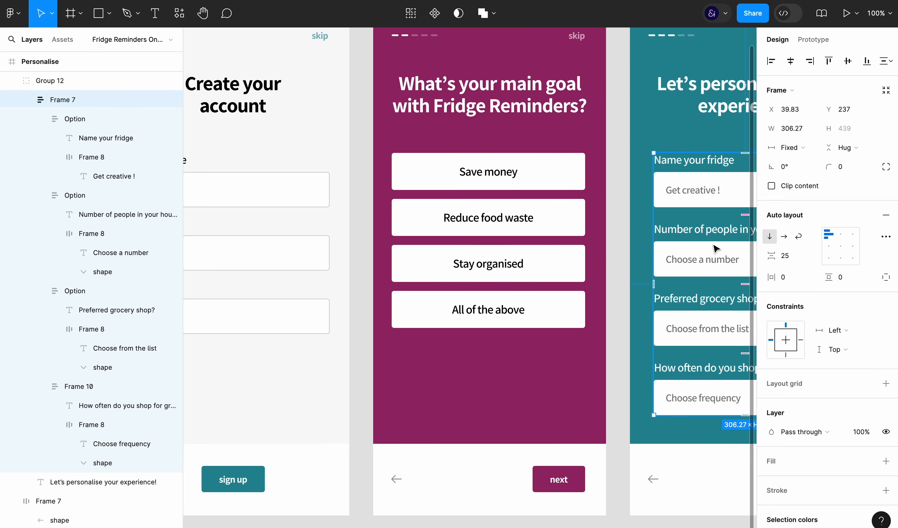
{"action": "double_click", "coordinate": [664, 249]}
{"action": "key", "text": "super+backslash"}
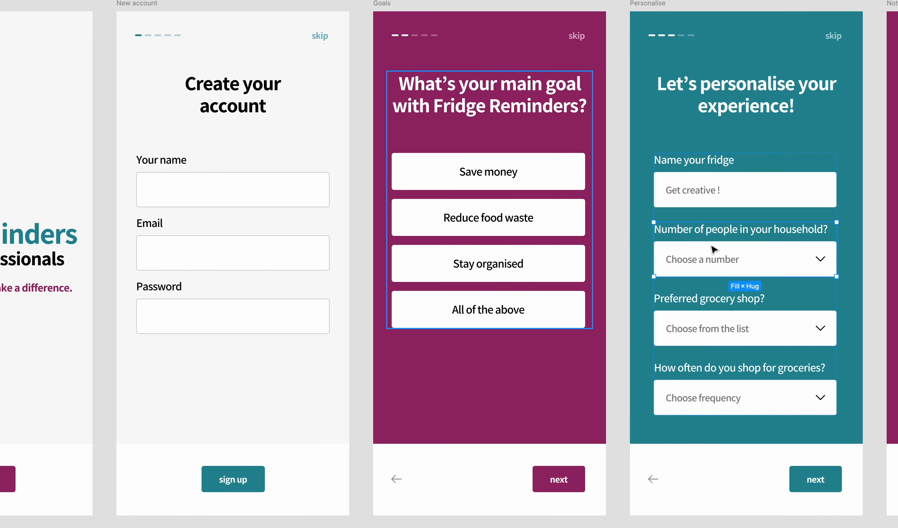
Change the font weight of the Your name, Email and Password labels on the New account screen
{"action": "left_click", "coordinate": [170, 164]}
{"action": "left_click", "coordinate": [149, 223], "text": "shift"}
{"action": "left_click", "coordinate": [158, 286], "text": "shift"}
{"action": "key", "text": "super+backslash"}
{"action": "scroll", "coordinate": [657, 341], "scroll_direction": "left", "scroll_amount": 3}
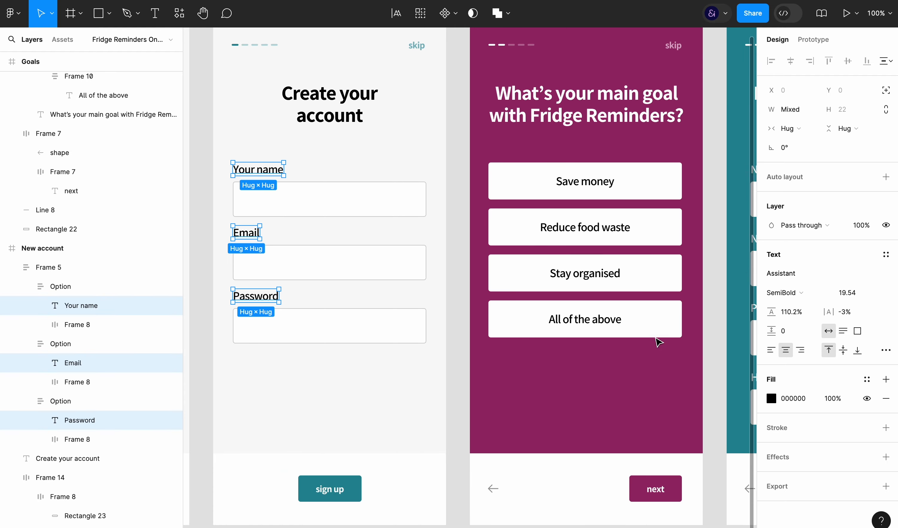
{"action": "scroll", "coordinate": [655, 338], "scroll_direction": "left", "scroll_amount": 1}
{"action": "left_click", "coordinate": [800, 292]}
{"action": "left_click", "coordinate": [803, 281]}
{"action": "key", "text": "super+backslash"}
{"action": "left_click", "coordinate": [735, 307]}
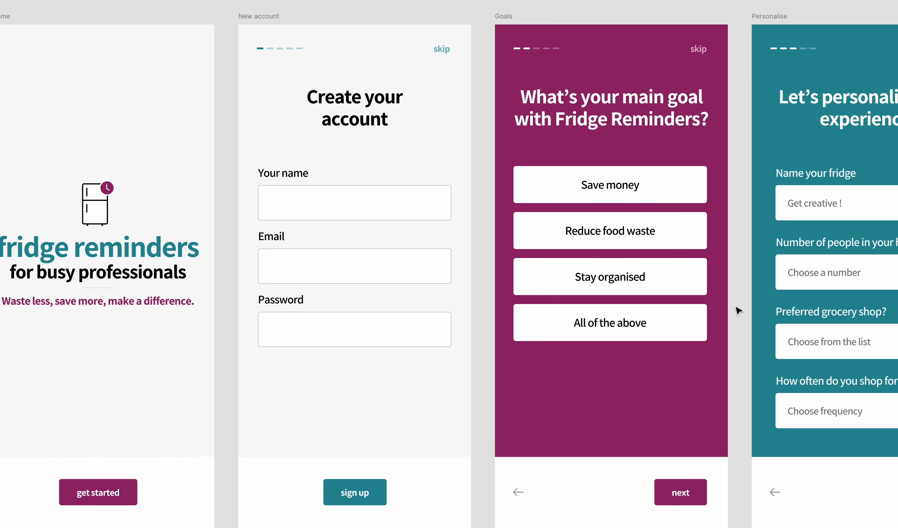
{"action": "key", "text": "shift+1"}
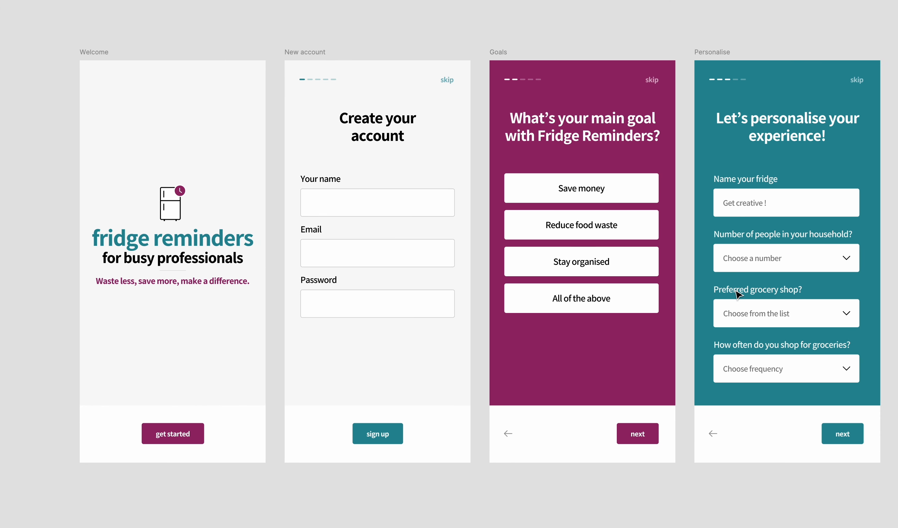
Scale the phone mockup on the Notifications screen up to about 313 × 586
{"action": "scroll", "coordinate": [736, 290], "scroll_direction": "right", "scroll_amount": 4}
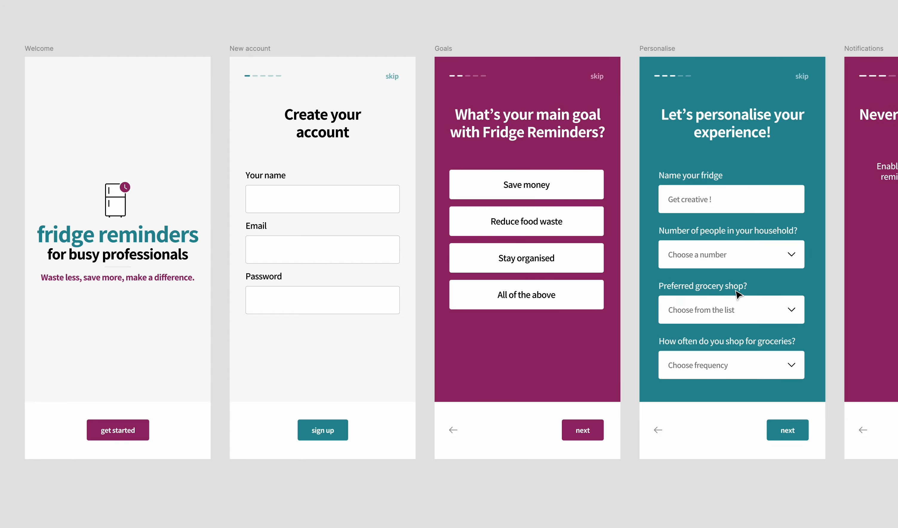
{"action": "scroll", "coordinate": [734, 288], "scroll_direction": "down", "scroll_amount": 1}
{"action": "scroll", "coordinate": [737, 294], "scroll_direction": "left", "scroll_amount": 2}
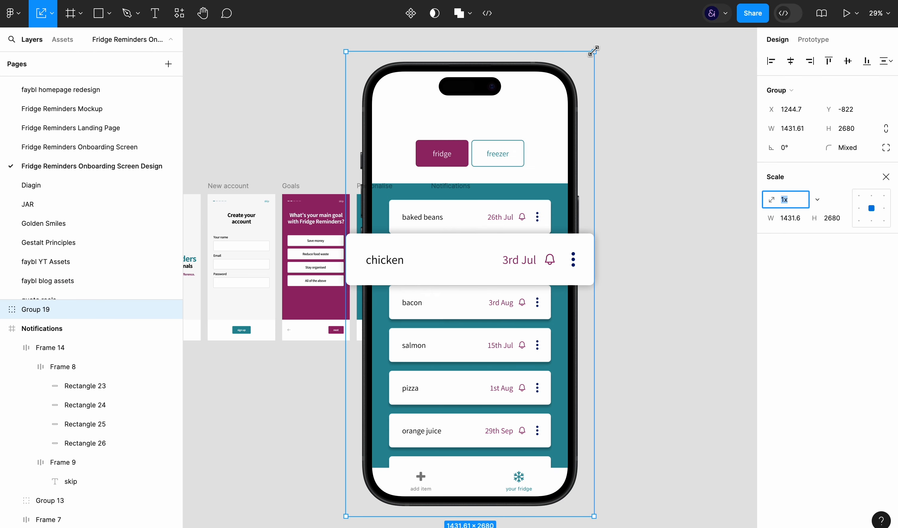
{"action": "left_click_drag", "start_coordinate": [593, 51], "coordinate": [488, 249]}
{"action": "scroll", "coordinate": [479, 299], "scroll_direction": "up", "scroll_amount": 5}
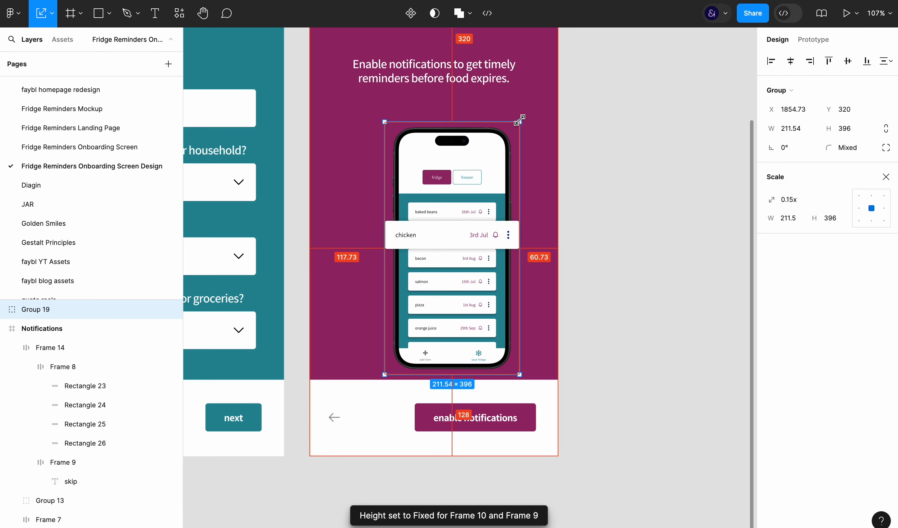
{"action": "left_click_drag", "start_coordinate": [519, 120], "coordinate": [542, 30]}
Cut the phone mockup group and paste it inside the Notifications frame
{"action": "key", "text": "super+x"}
{"action": "scroll", "coordinate": [418, 240], "scroll_direction": "up", "scroll_amount": 4}
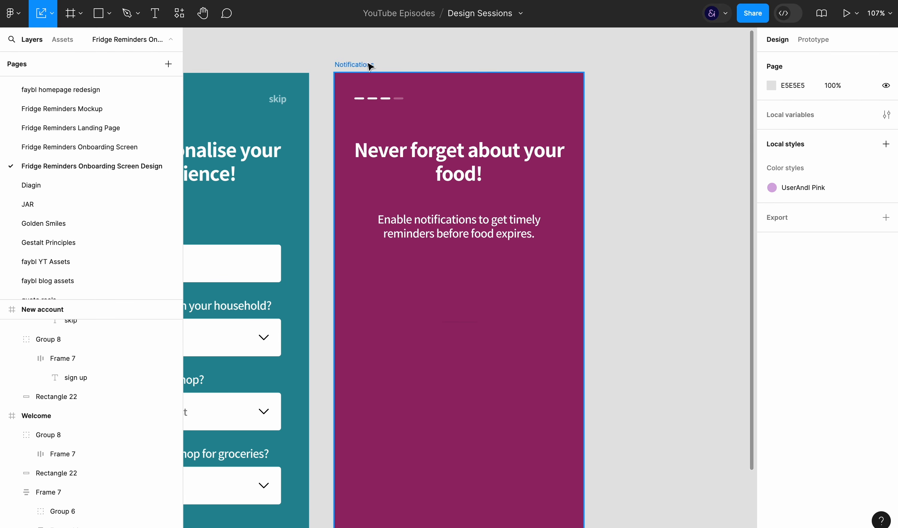
{"action": "left_click", "coordinate": [368, 64]}
{"action": "key", "text": "super+v"}
Bring the Notifications screen's white bottom bar and its arrow-and-button row in front of the phone mockup
{"action": "scroll", "coordinate": [405, 218], "scroll_direction": "down", "scroll_amount": 4}
{"action": "left_click", "coordinate": [347, 435]}
{"action": "key", "text": "]"}
{"action": "key", "text": "["}
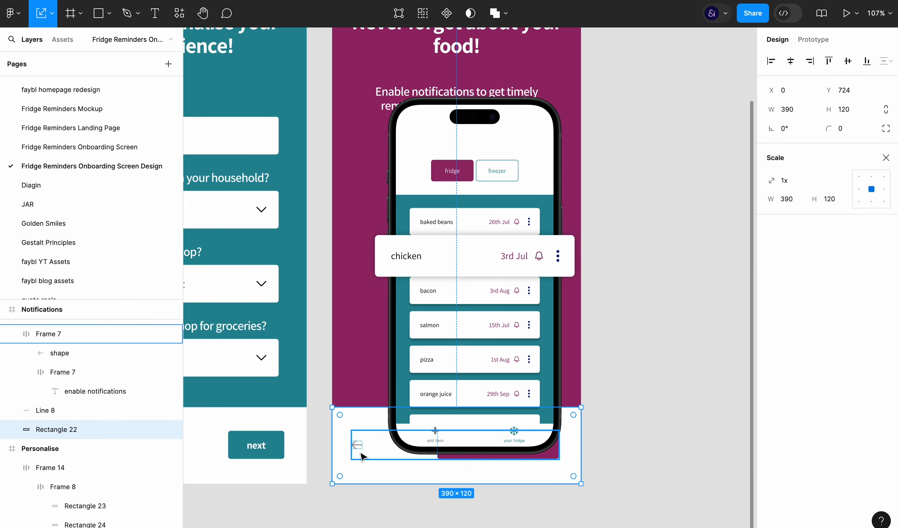
{"action": "left_click", "coordinate": [360, 452]}
{"action": "scroll", "coordinate": [84, 365], "scroll_direction": "up", "scroll_amount": 2}
{"action": "scroll", "coordinate": [85, 359], "scroll_direction": "up", "scroll_amount": 3}
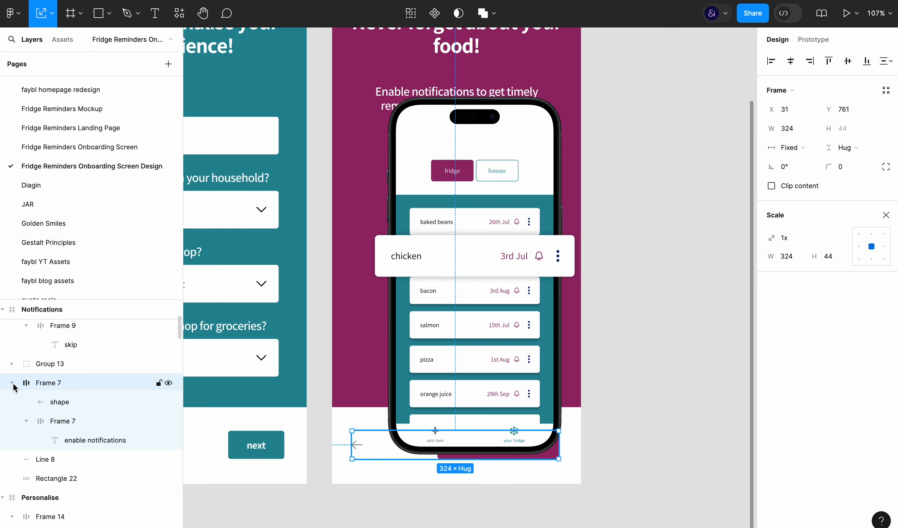
{"action": "left_click", "coordinate": [13, 381]}
{"action": "left_click", "coordinate": [66, 467]}
{"action": "left_click", "coordinate": [59, 428], "text": "super"}
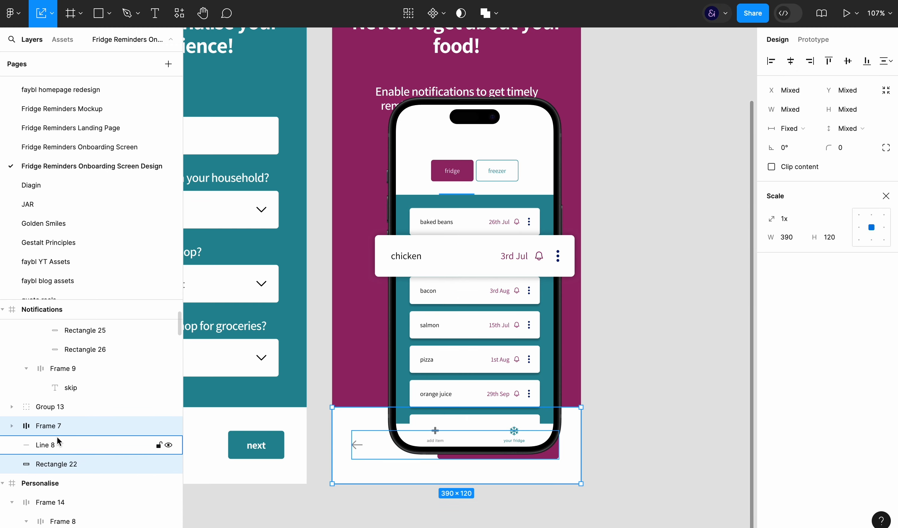
{"action": "key", "text": "]"}
Centre the phone mockup beneath the Notifications description, with its lower part behind the bottom bar, at X 38, Y 288
{"action": "left_click_drag", "start_coordinate": [524, 305], "coordinate": [505, 345]}
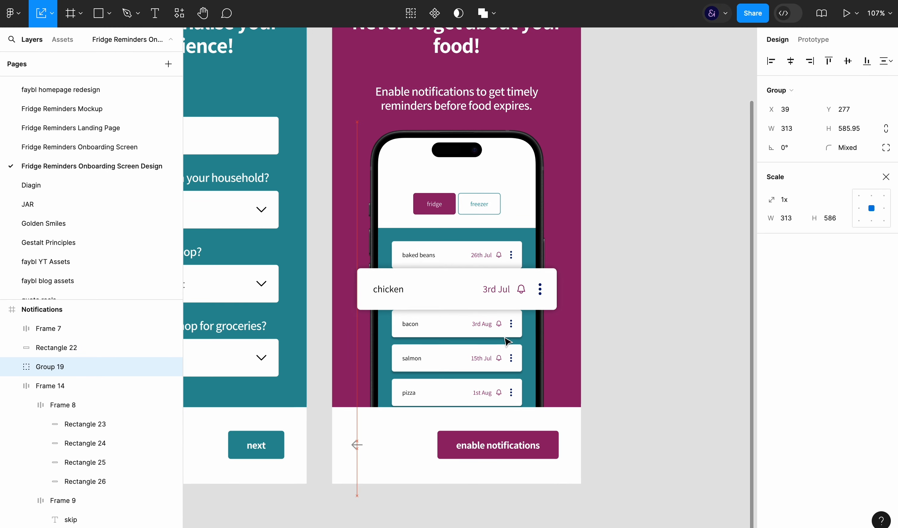
{"action": "scroll", "coordinate": [666, 217], "scroll_direction": "down", "scroll_amount": 4}
{"action": "scroll", "coordinate": [665, 216], "scroll_direction": "up", "scroll_amount": 1}
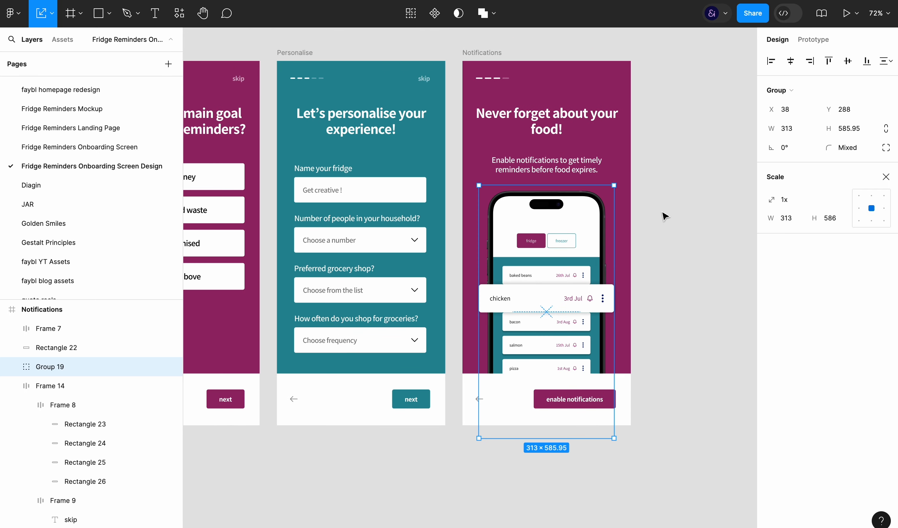
{"action": "left_click", "coordinate": [663, 215]}
Set the font size of the Notifications description text to 22
{"action": "key", "text": "v"}
{"action": "double_click", "coordinate": [547, 165]}
{"action": "key", "text": "Return"}
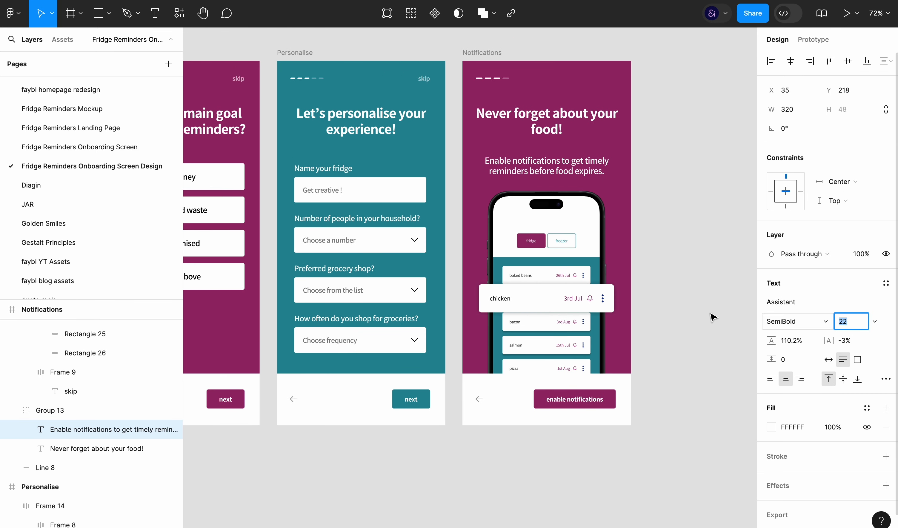
{"action": "key", "text": "Escape"}
{"action": "left_click", "coordinate": [664, 257]}
Paste the arrow-and-button navigation row onto the Welcome screen's bottom bar and delete the get started button
{"action": "scroll", "coordinate": [664, 257], "scroll_direction": "down", "scroll_amount": 1}
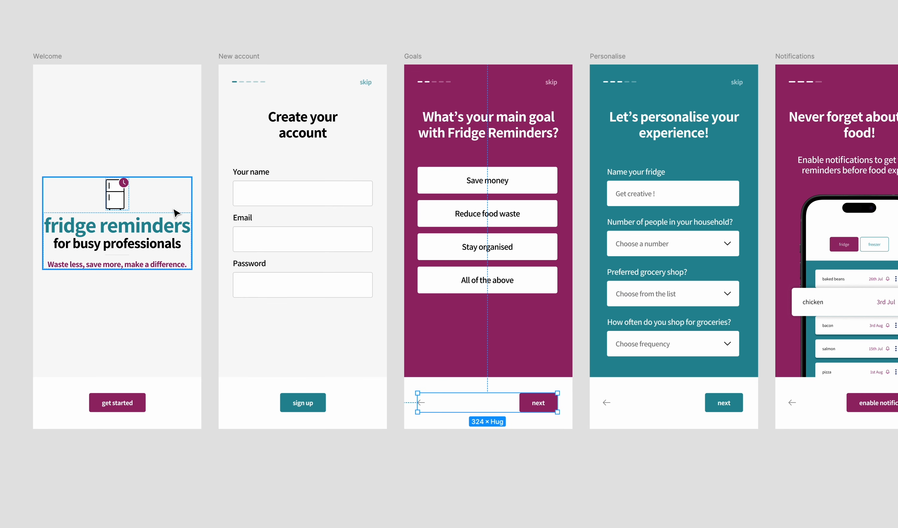
{"action": "left_click", "coordinate": [176, 385]}
{"action": "key", "text": "ctrl+v"}
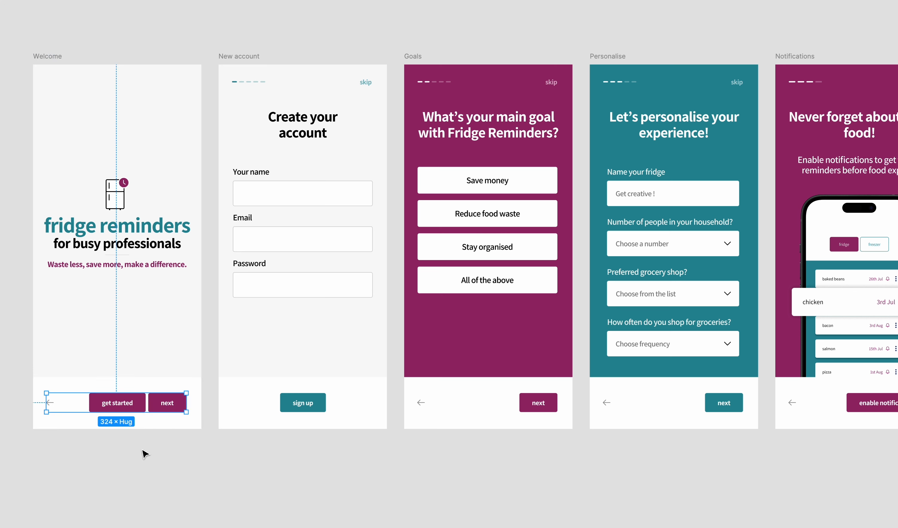
{"action": "key", "text": "ctrl+z"}
{"action": "left_click", "coordinate": [131, 407]}
{"action": "key", "text": "Delete"}
Make the Welcome navigation row's button a sign up button and delete the duplicate button beside it
{"action": "left_click", "coordinate": [163, 401]}
{"action": "key", "text": "ctrl+v"}
{"action": "double_click", "coordinate": [163, 403]}
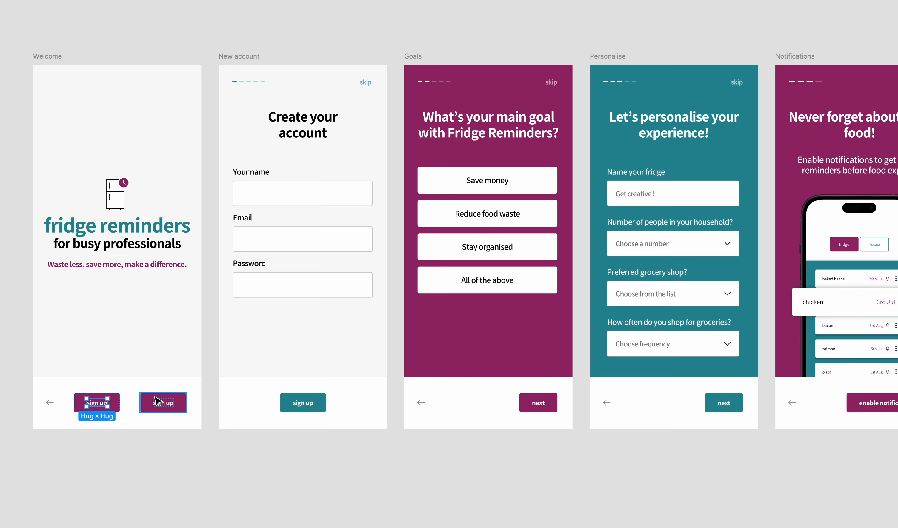
{"action": "key", "text": "Delete"}
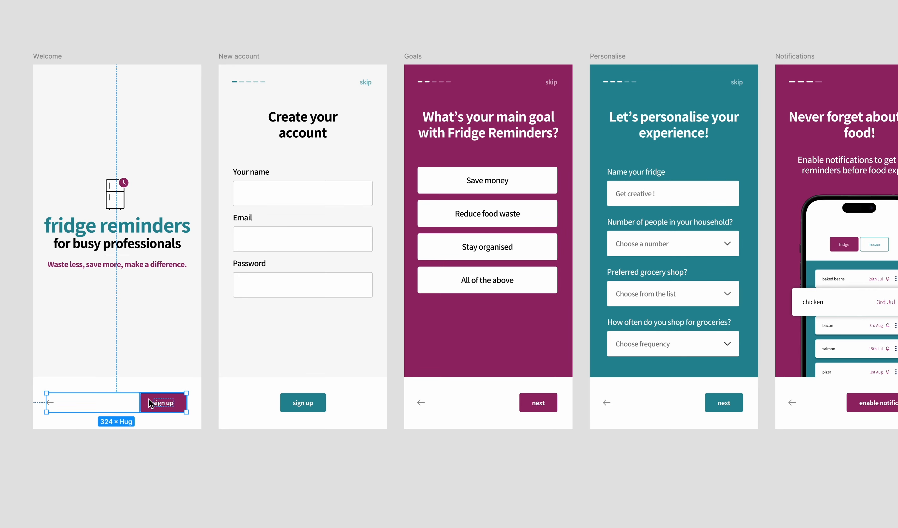
Change the Welcome button's label to "log in" and switch its row to a vertical auto layout
{"action": "key", "text": "ctrl+backslash"}
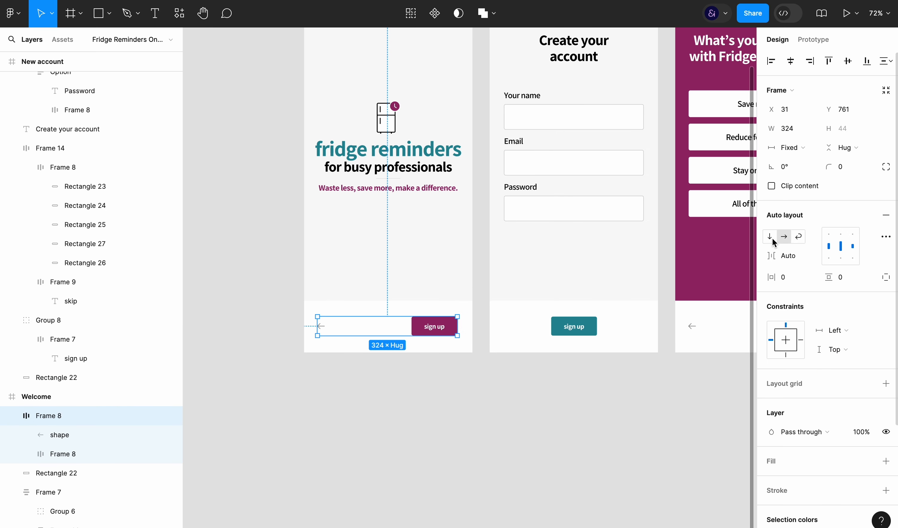
{"action": "double_click", "coordinate": [431, 328]}
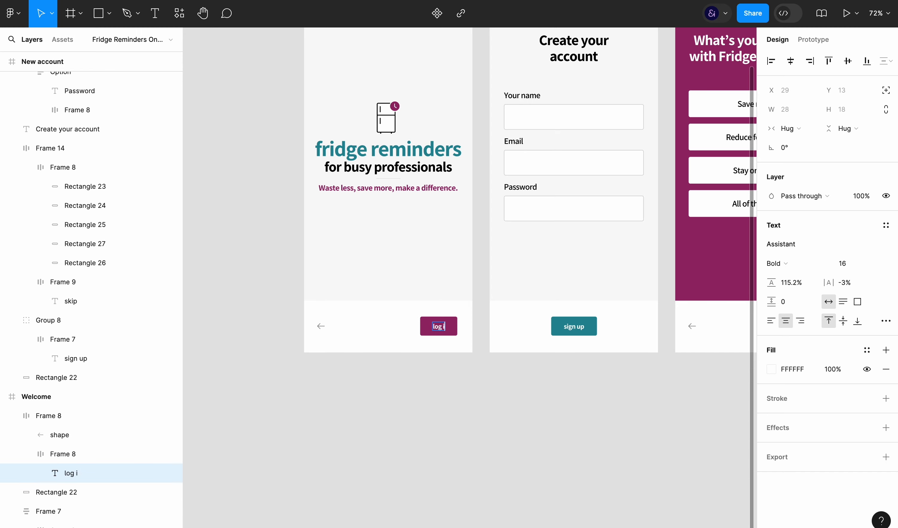
{"action": "left_click", "coordinate": [393, 328]}
{"action": "left_click", "coordinate": [770, 237]}
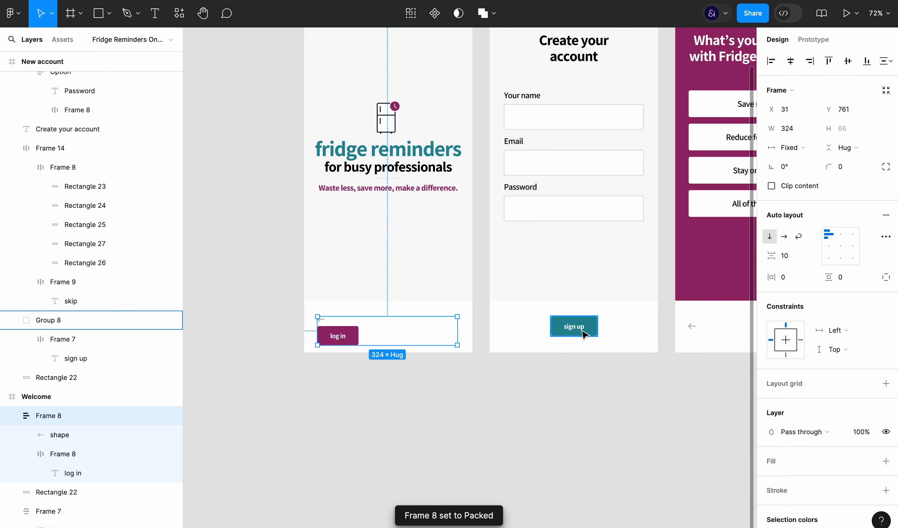
Remove the back arrow from the Welcome button frame and add a copy of the Password label below the log in button
{"action": "double_click", "coordinate": [344, 337]}
{"action": "scroll", "coordinate": [585, 315], "scroll_direction": "right", "scroll_amount": 5}
{"action": "left_click_drag", "start_coordinate": [431, 203], "coordinate": [236, 359]}
{"action": "left_click", "coordinate": [280, 353]}
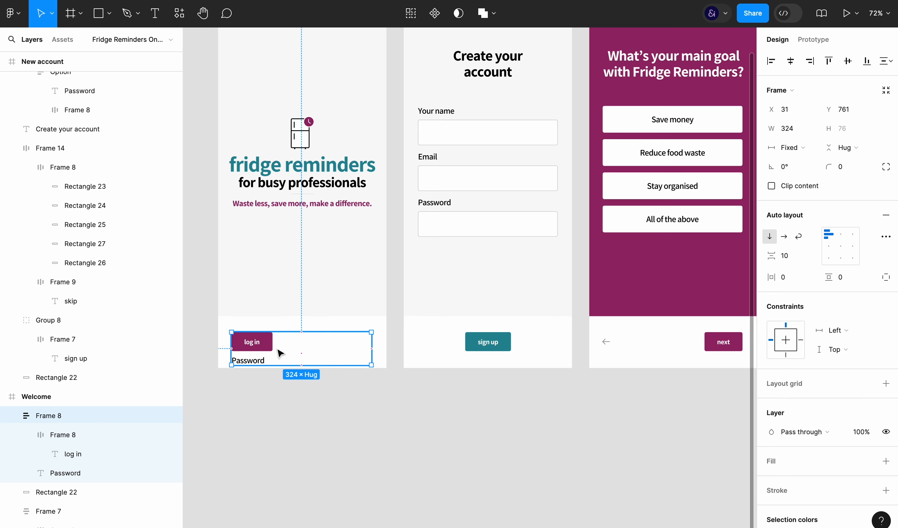
Extend the Welcome screen's white bottom bar upwards and move the log in button frame up to Y 721
{"action": "left_click", "coordinate": [310, 320]}
{"action": "left_click_drag", "start_coordinate": [311, 304], "coordinate": [311, 297]}
{"action": "left_click", "coordinate": [262, 345]}
{"action": "key", "text": "shift+Up"}
{"action": "key", "text": "shift+Up"}
{"action": "key", "text": "shift+Up"}
{"action": "key", "text": "shift+Up"}
Change the copied Password label to "Don't have an account? Sign up" and centre the button frame horizontally on the Welcome screen
{"action": "double_click", "coordinate": [257, 343]}
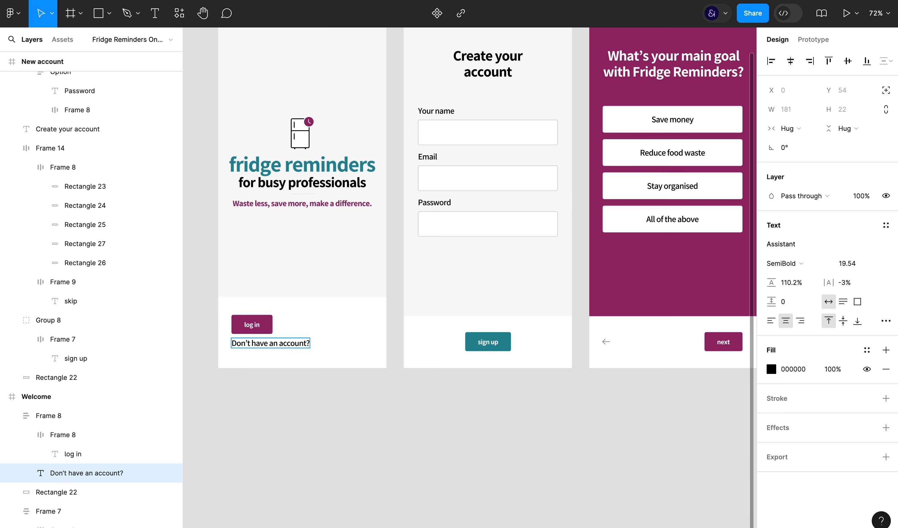
{"action": "left_click", "coordinate": [343, 323]}
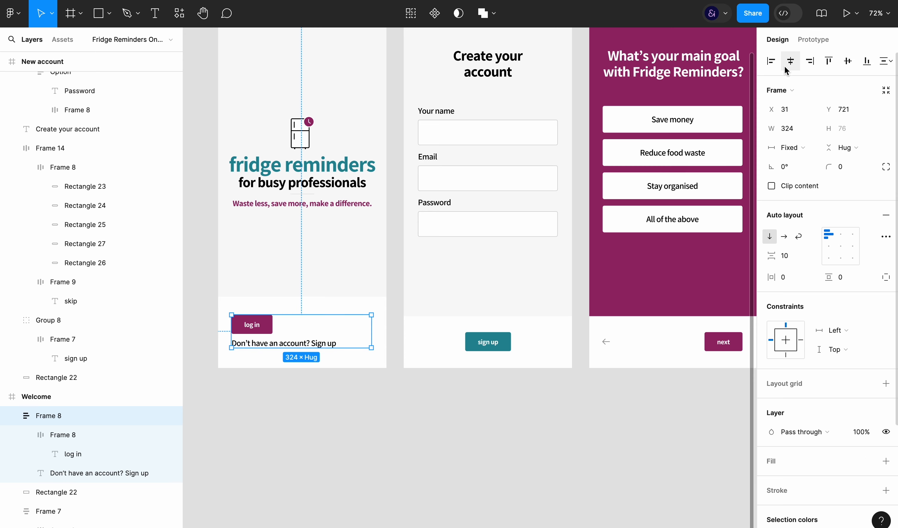
{"action": "left_click", "coordinate": [791, 61]}
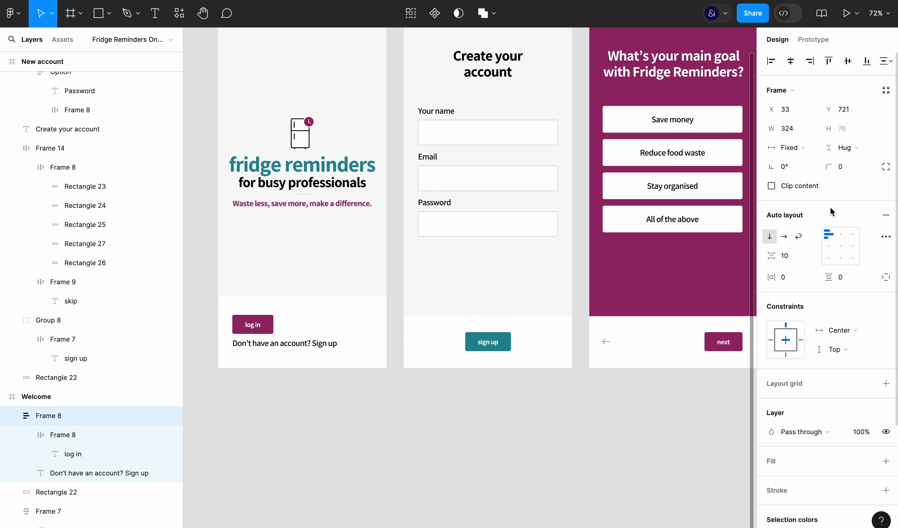
Centre-align the contents of the Welcome button frame and set its vertical spacing to 17
{"action": "left_click", "coordinate": [32, 435]}
{"action": "left_click", "coordinate": [840, 247]}
{"action": "key", "text": "Up"}
{"action": "key", "text": "Up"}
{"action": "key", "text": "Up"}
{"action": "key", "text": "Up"}
{"action": "key", "text": "Up"}
{"action": "key", "text": "Up"}
{"action": "key", "text": "Up"}
{"action": "key", "text": "Up"}
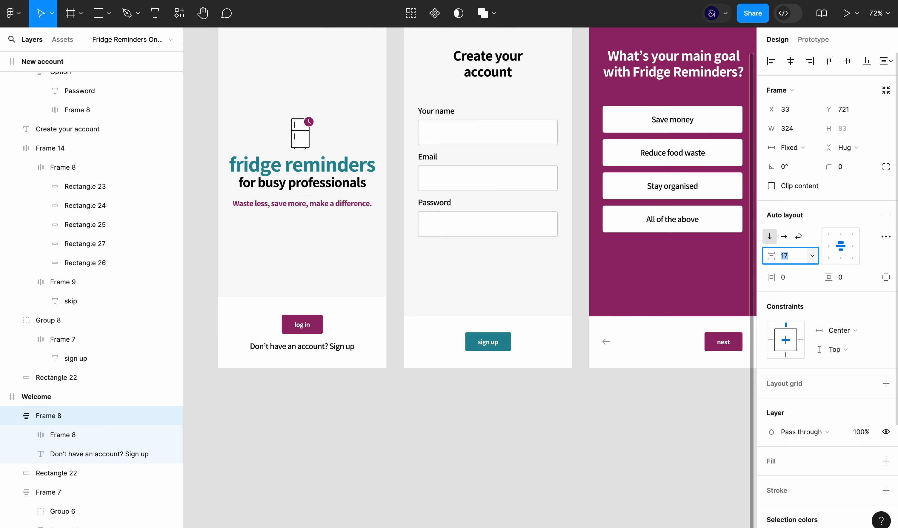
{"action": "left_click", "coordinate": [353, 414]}
Try a 50% opacity on the "Don't have an account? Sign up" text
{"action": "left_click", "coordinate": [325, 350], "text": "super"}
{"action": "key", "text": "7"}
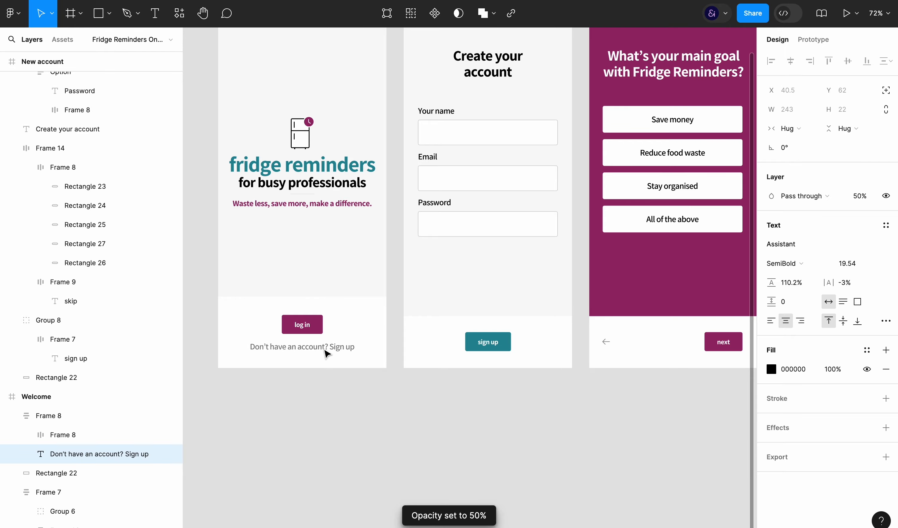
Select the words "Sign up" in the account prompt and open their fill colour for editing
{"action": "left_click_drag", "start_coordinate": [328, 347], "coordinate": [355, 347]}
{"action": "left_click", "coordinate": [771, 369]}
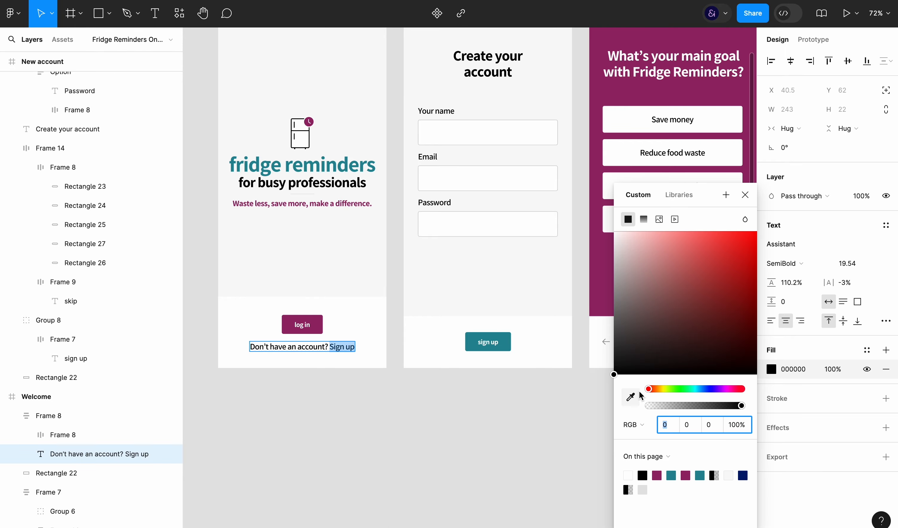